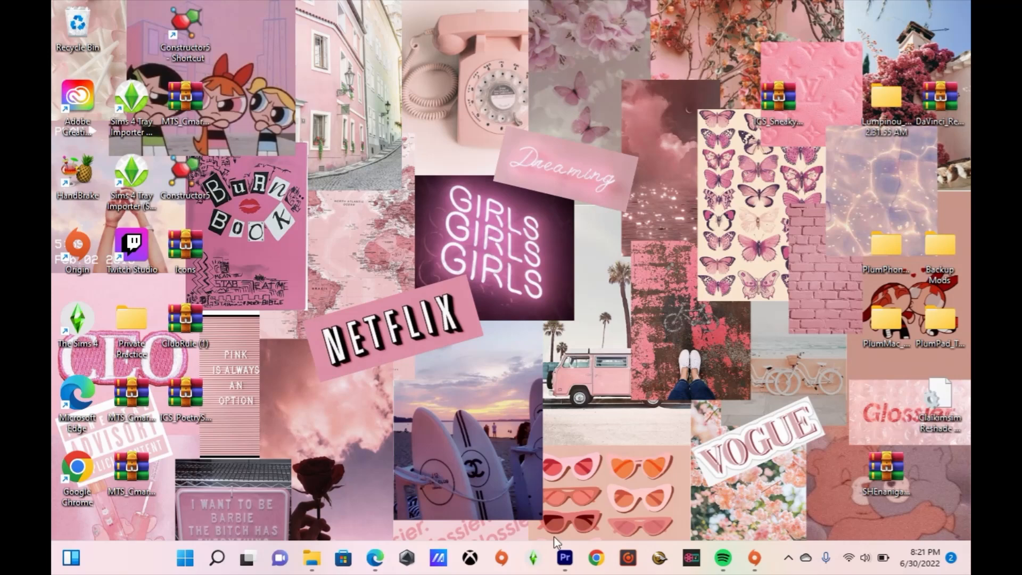
left_click(628, 557)
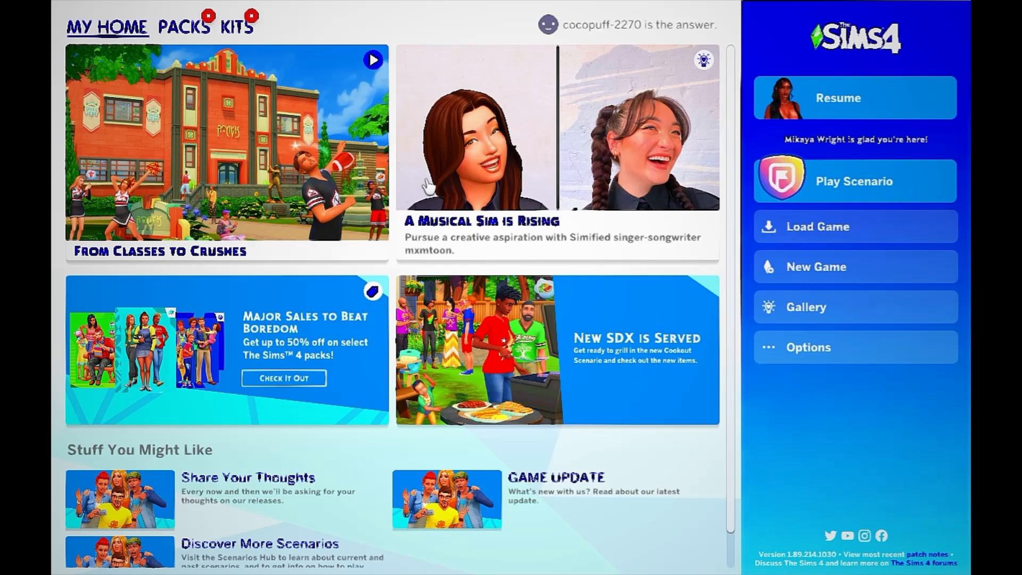
Switch from The Sims 4 to the File Explorer window showing the Mods folder and maximize it.
key("super")
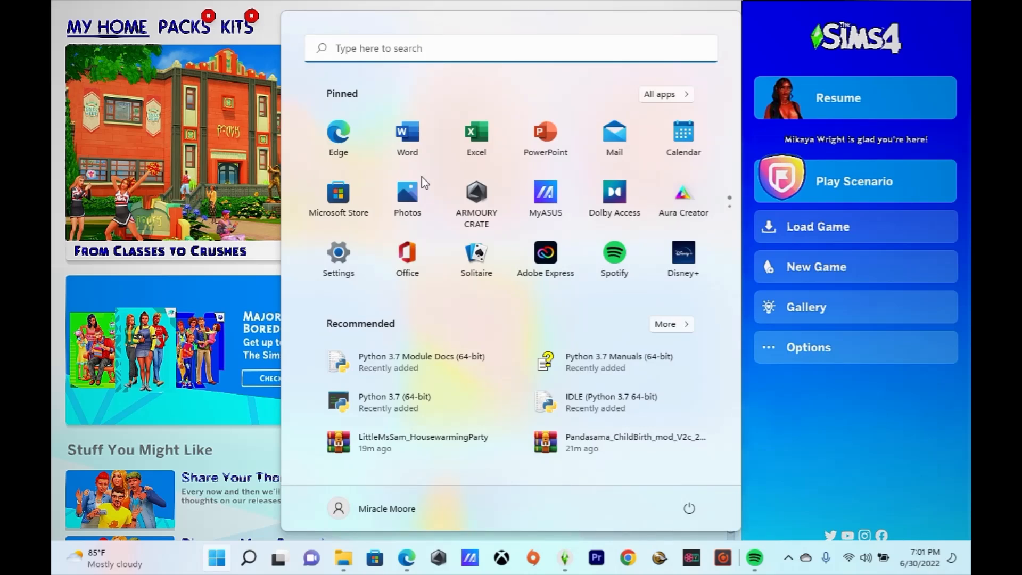
mouse_move(344, 558)
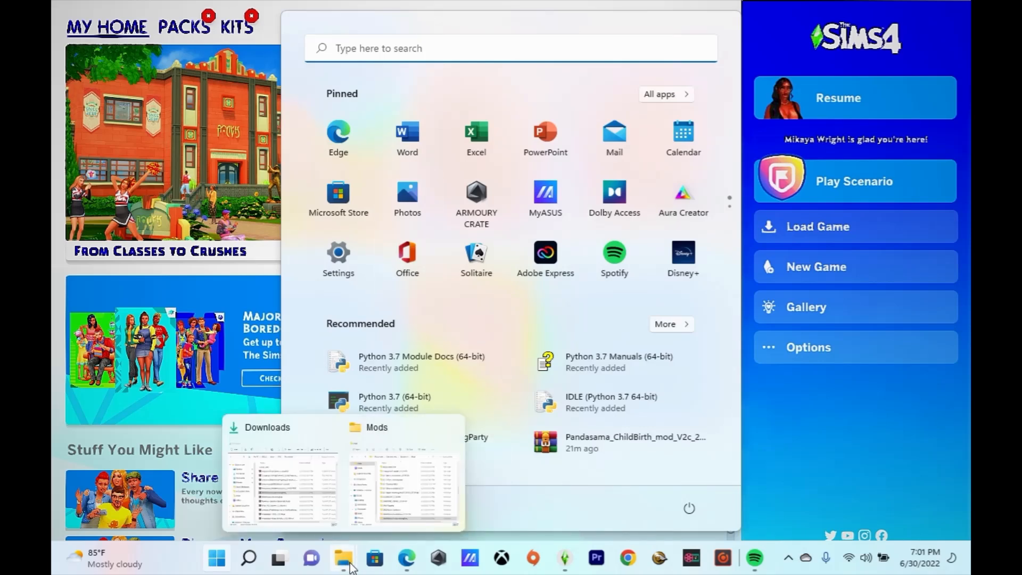
left_click(400, 487)
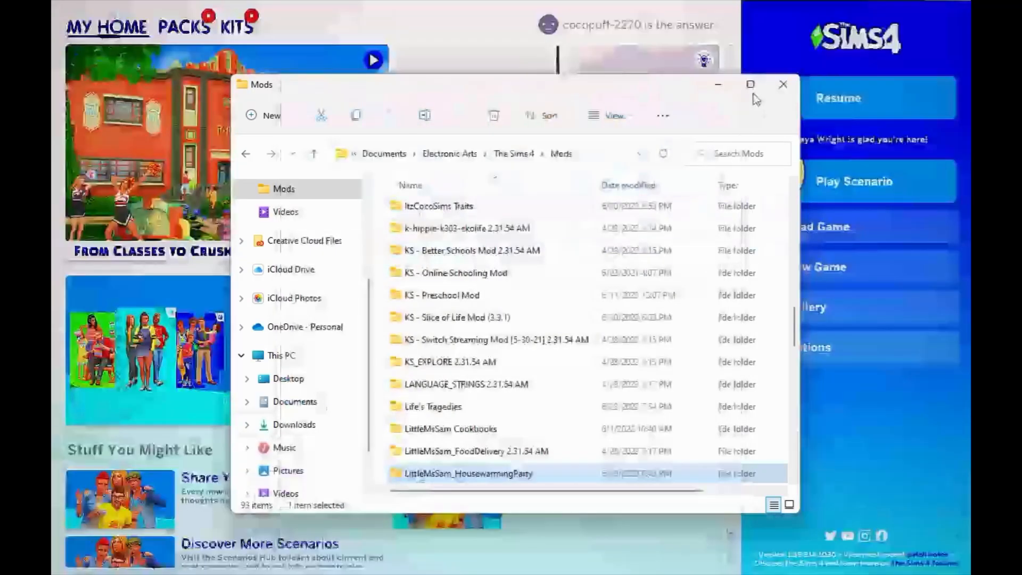
left_click(754, 92)
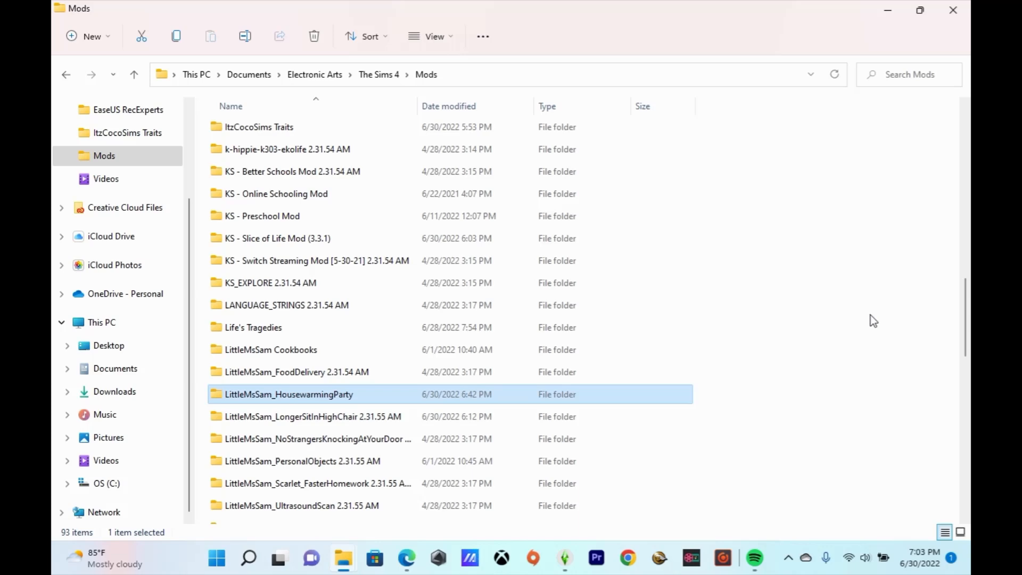
Look inside the 17-CottageLiving folder at its package files and return to the Mods folder.
left_click_drag(966, 317, 970, 145)
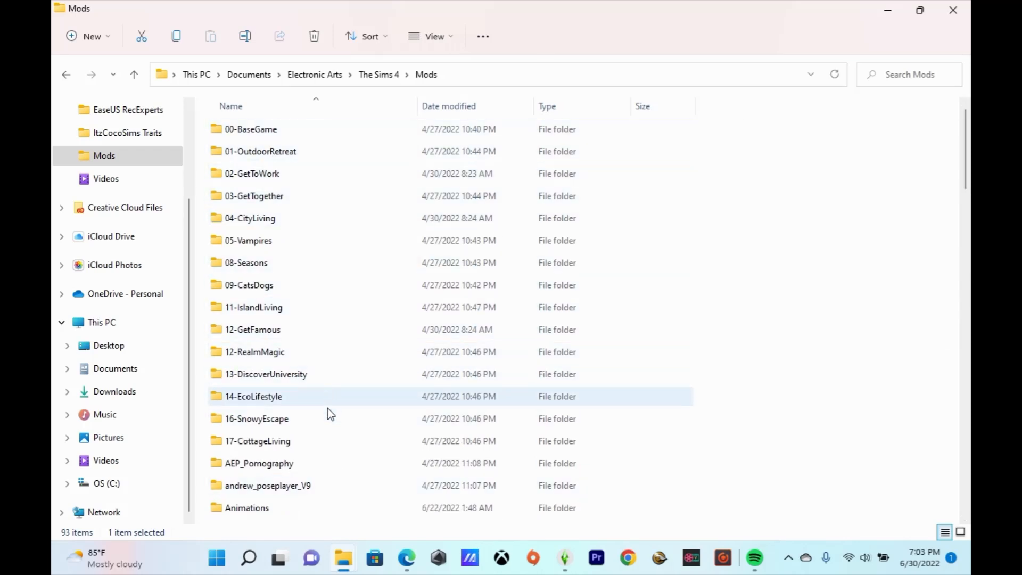
double_click(325, 448)
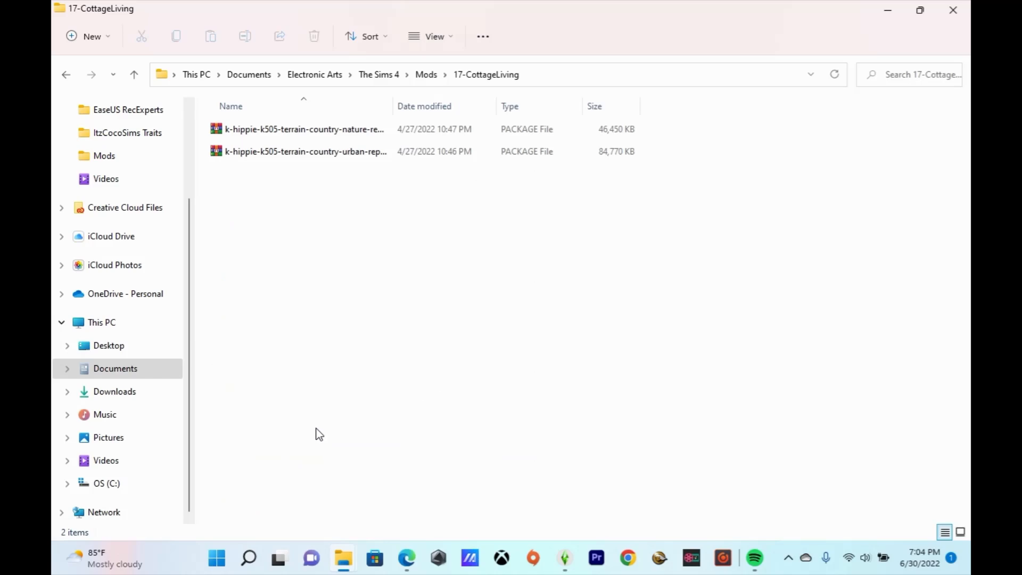
left_click(426, 75)
left_click_drag(967, 139, 968, 117)
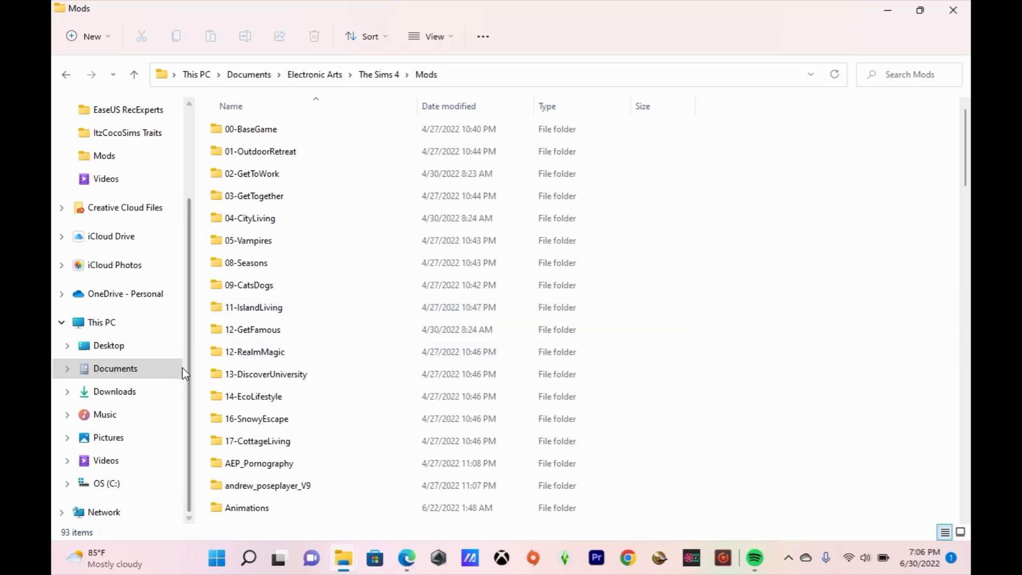
Navigate from Documents through Electronic Arts and The Sims 4 to the Mods folder.
left_click(161, 368)
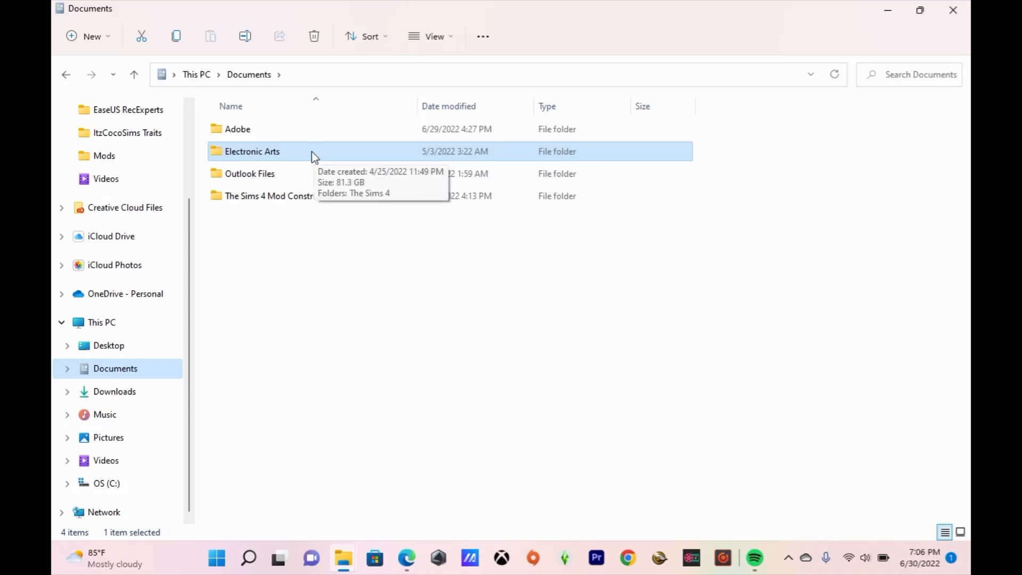
double_click(263, 155)
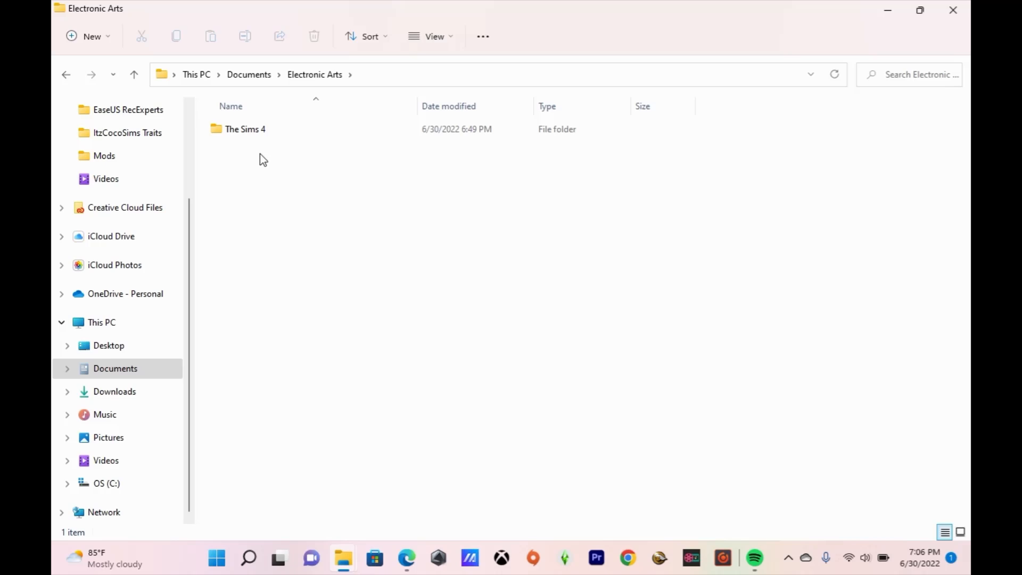
double_click(248, 132)
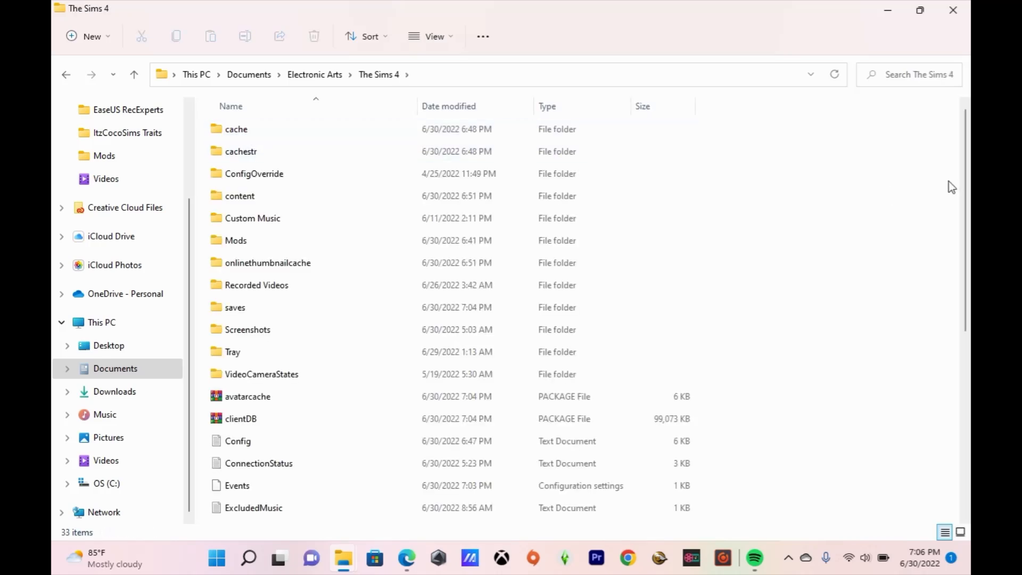
scroll(949, 285, "down", 5)
scroll(932, 297, "up", 5)
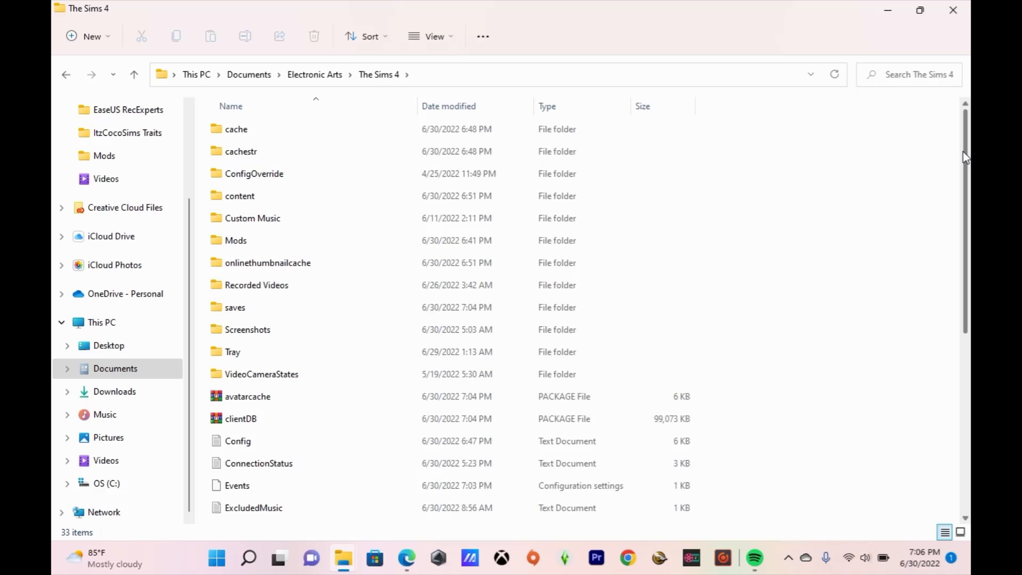
scroll(948, 348, "down", 5)
scroll(949, 386, "up", 5)
double_click(385, 242)
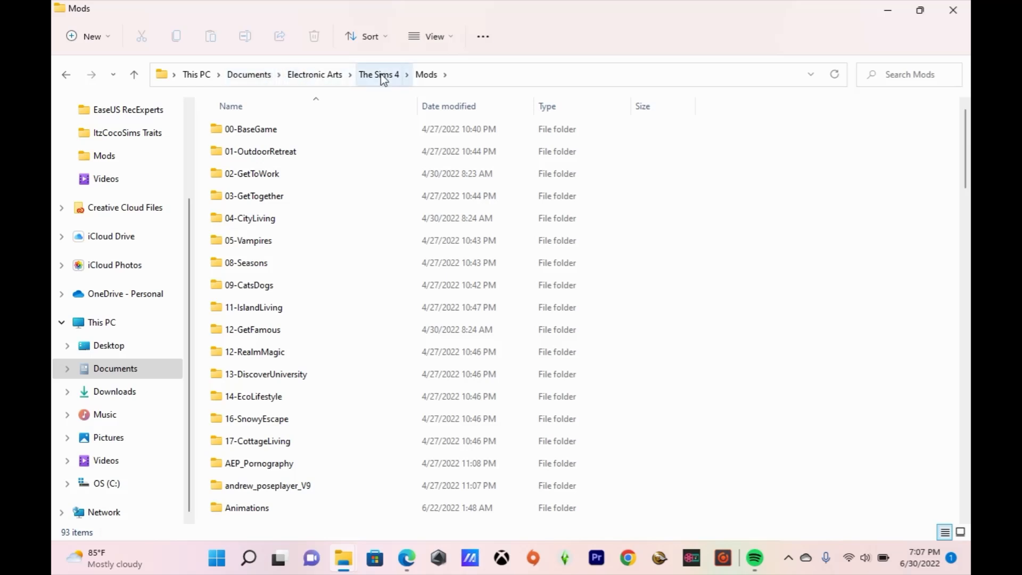
left_click(427, 76)
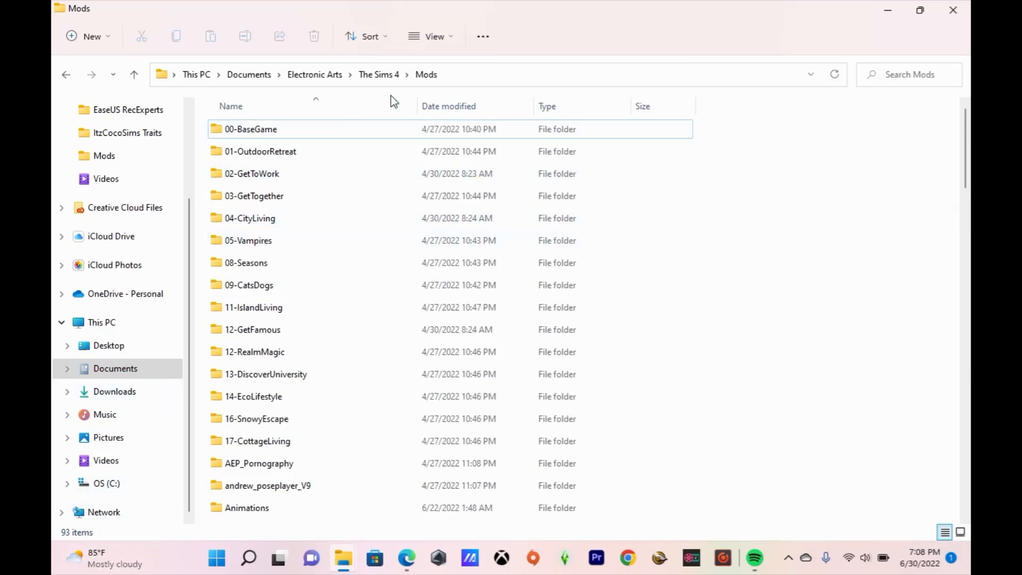
Look through the whole list of mod folders in Mods, down to the Resource.cfg file.
left_click_drag(966, 165, 931, 555)
left_click_drag(966, 165, 918, 495)
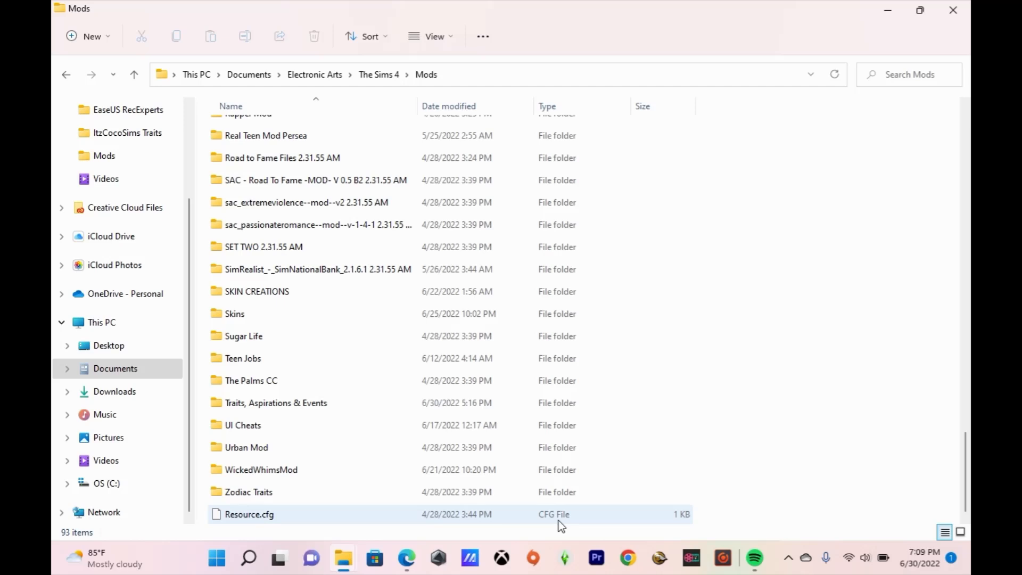
scroll(822, 492, "up", 3)
key("Home")
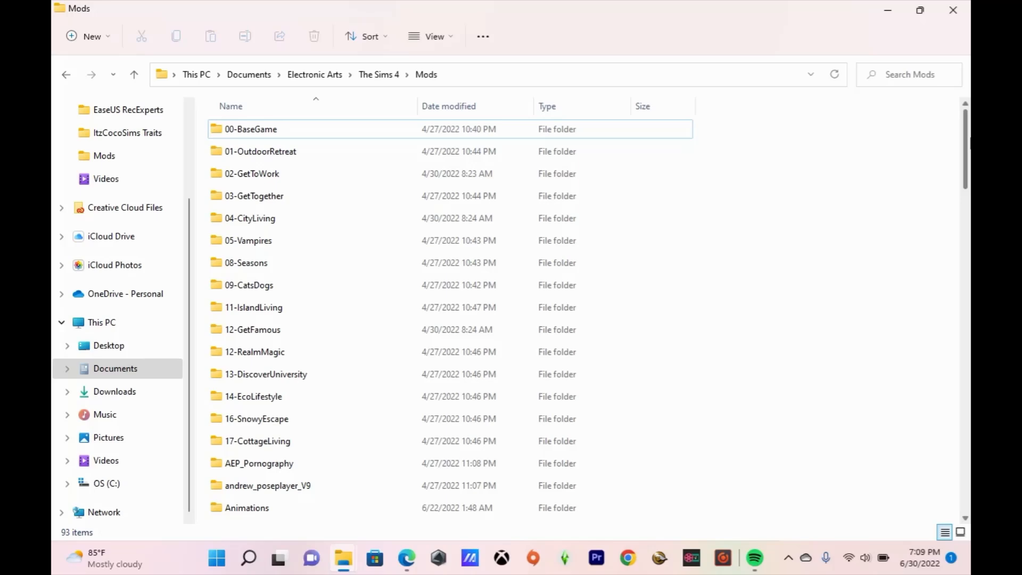
left_click_drag(969, 143, 963, 72)
left_click_drag(966, 176, 970, 565)
left_click_drag(967, 138, 969, 312)
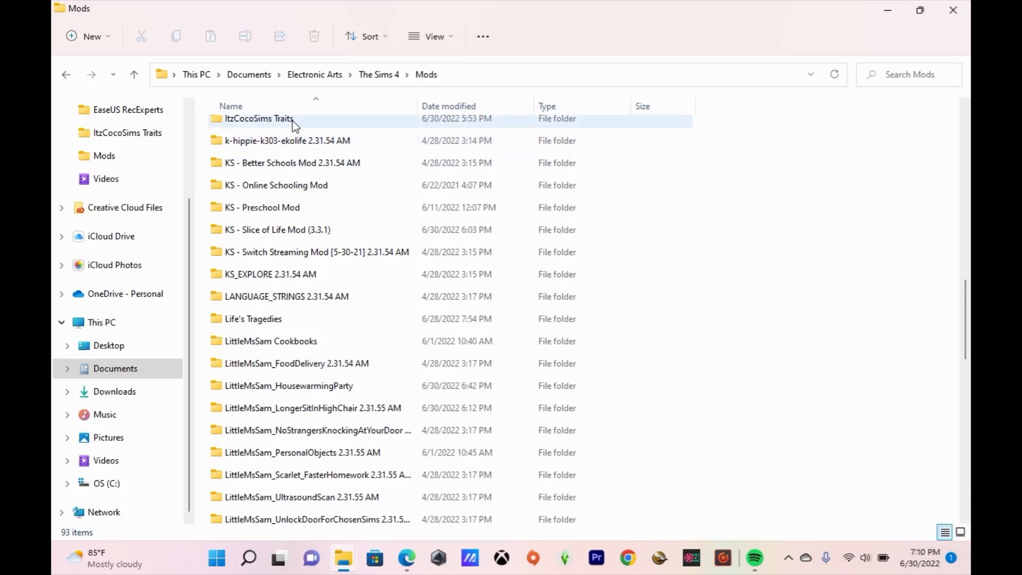
Inspect the package files in the KS - Better Schools Mod 2.31.54 AM folder and return to Mods.
mouse_move(294, 125)
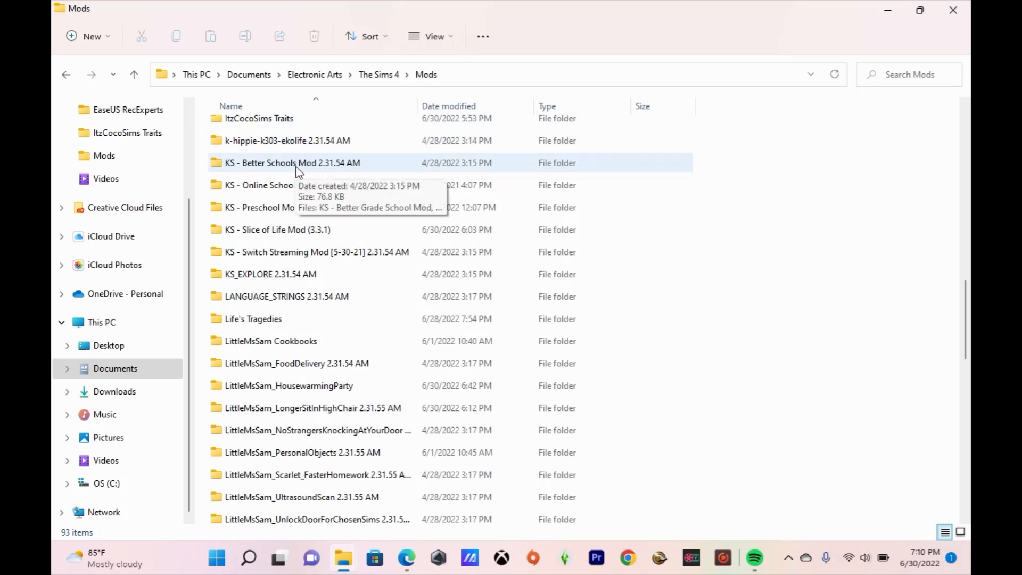
double_click(295, 168)
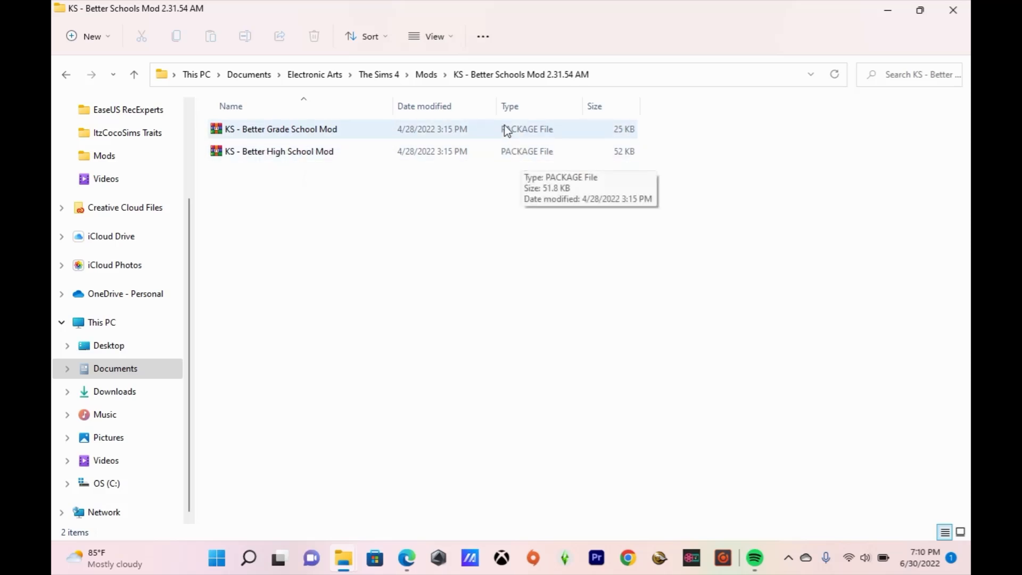
right_click(492, 152)
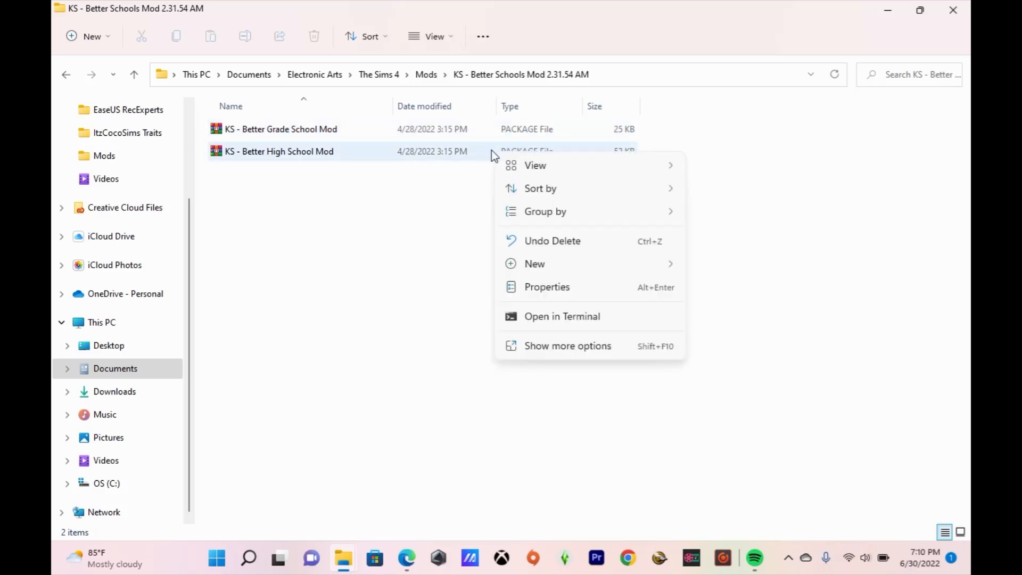
left_click(395, 273)
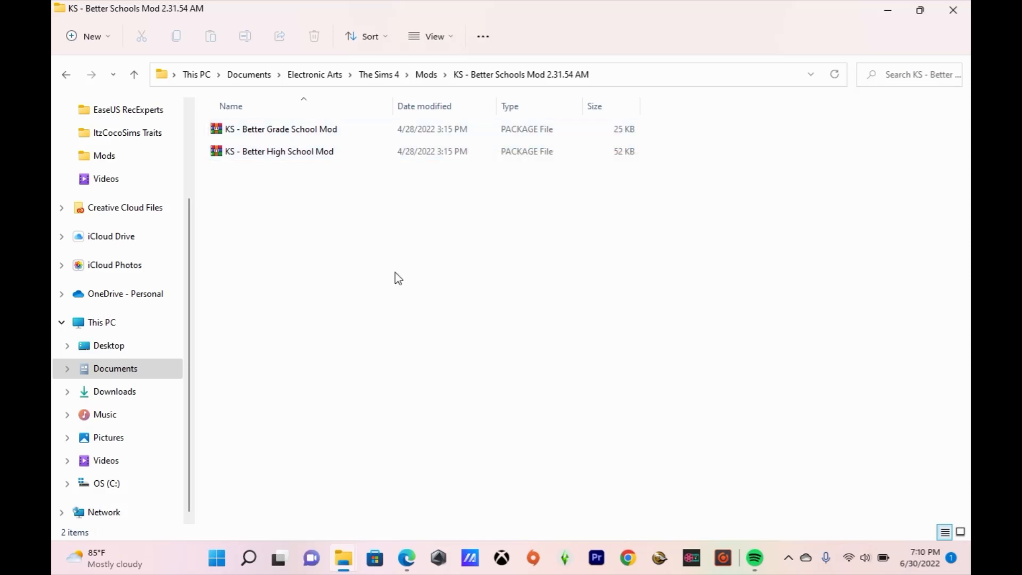
left_click(66, 76)
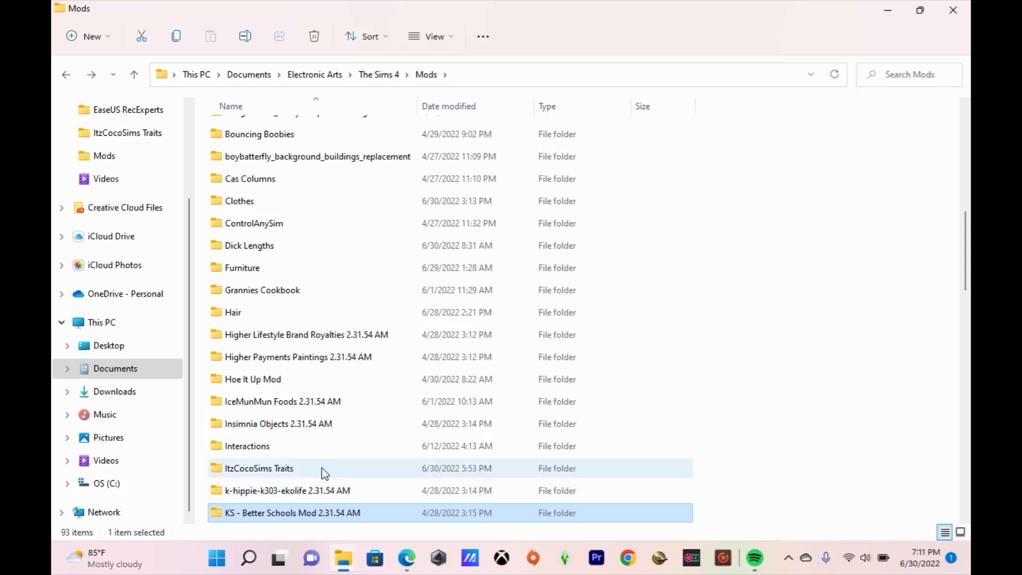
Inspect the package and script files in the Hoe It Up Mod folder and return to the start of the Mods list.
double_click(301, 379)
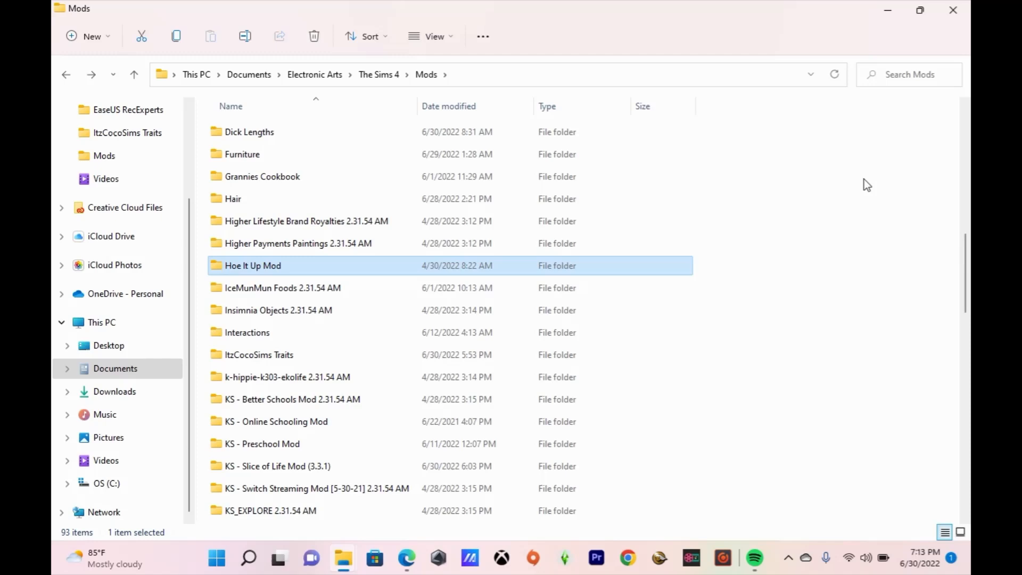
double_click(328, 269)
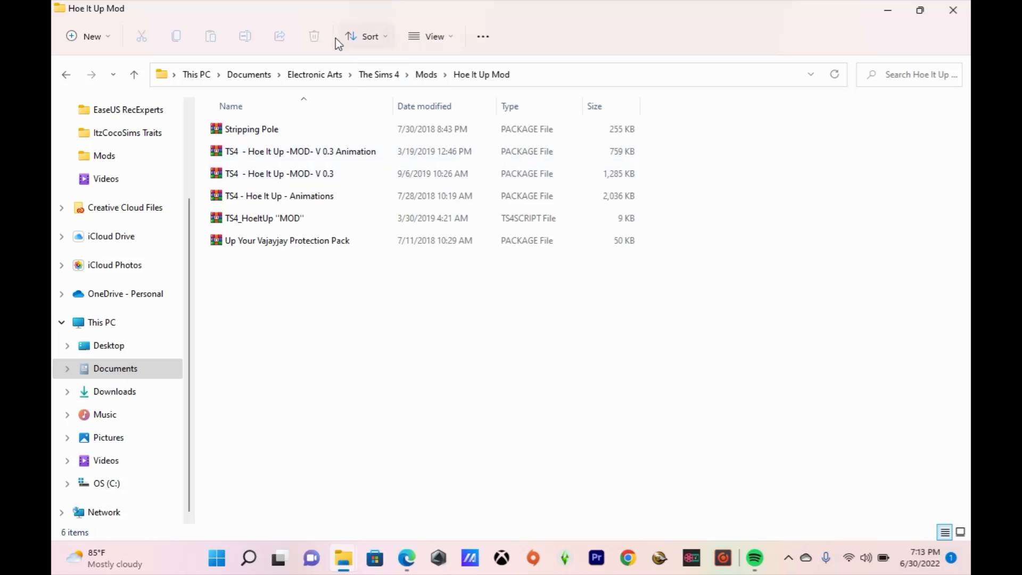
left_click(65, 78)
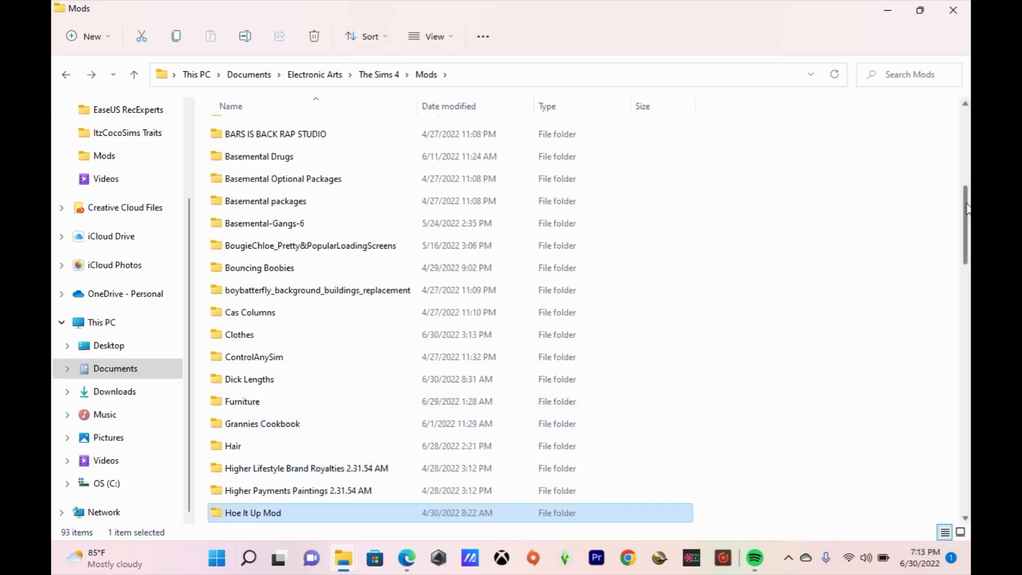
scroll(968, 208, "up", 8)
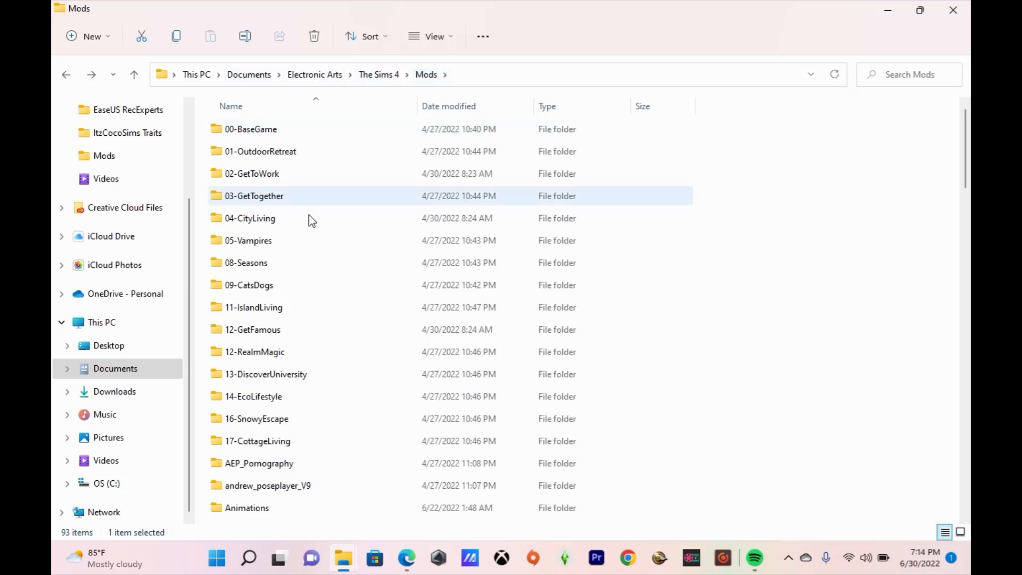
mouse_move(965, 134)
left_mouse_down()
mouse_move(954, 180)
mouse_move(954, 515)
mouse_move(968, 124)
left_mouse_up()
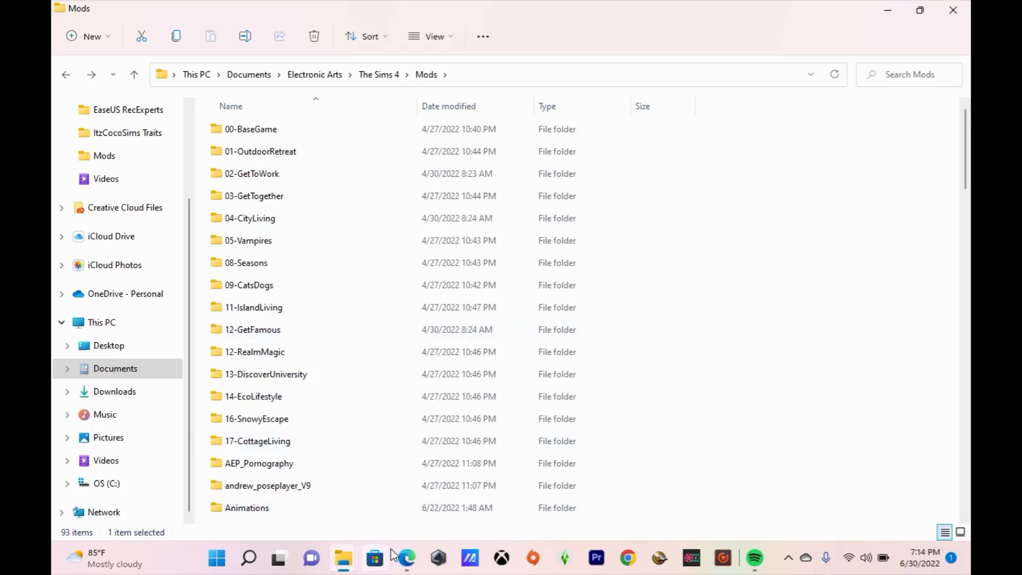
Switch to Microsoft Edge and review the mod update and broken mod posts on page 18 of the Werewolves patch forum thread.
mouse_move(408, 564)
mouse_move(344, 567)
left_click(407, 558)
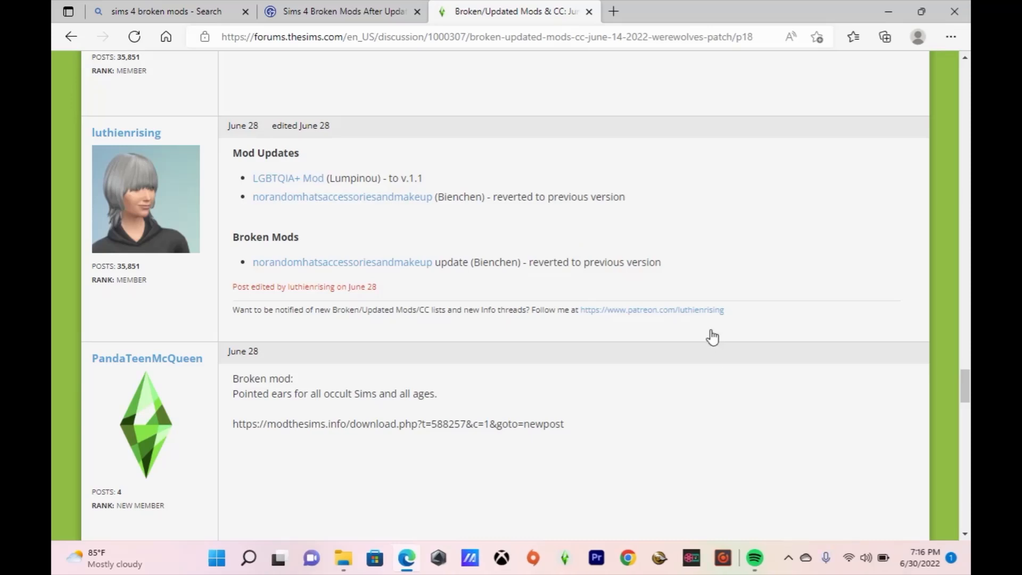
left_click_drag(965, 386, 966, 80)
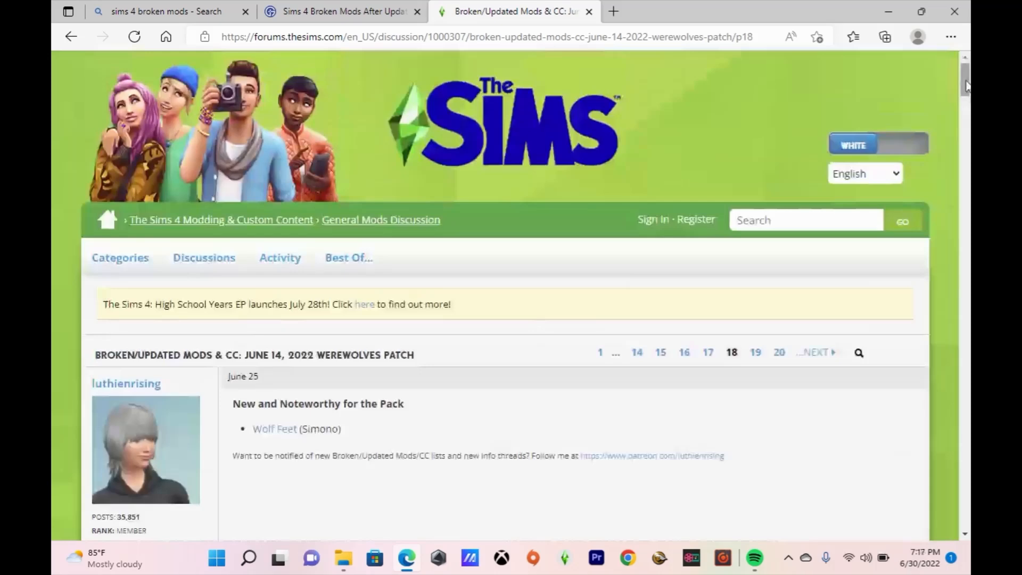
left_click_drag(966, 85, 967, 149)
scroll(526, 296, "down", 12)
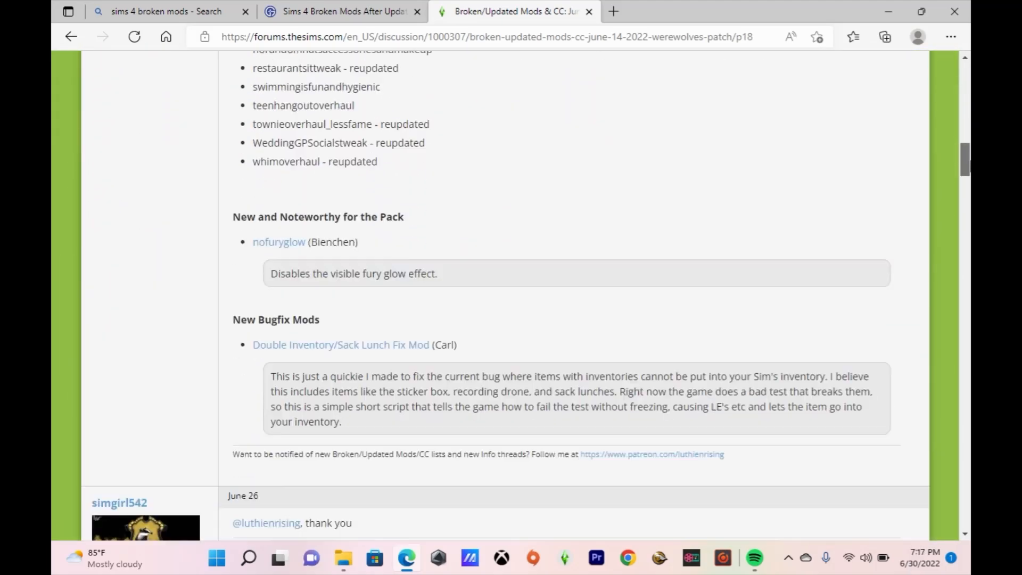
scroll(526, 296, "down", 3)
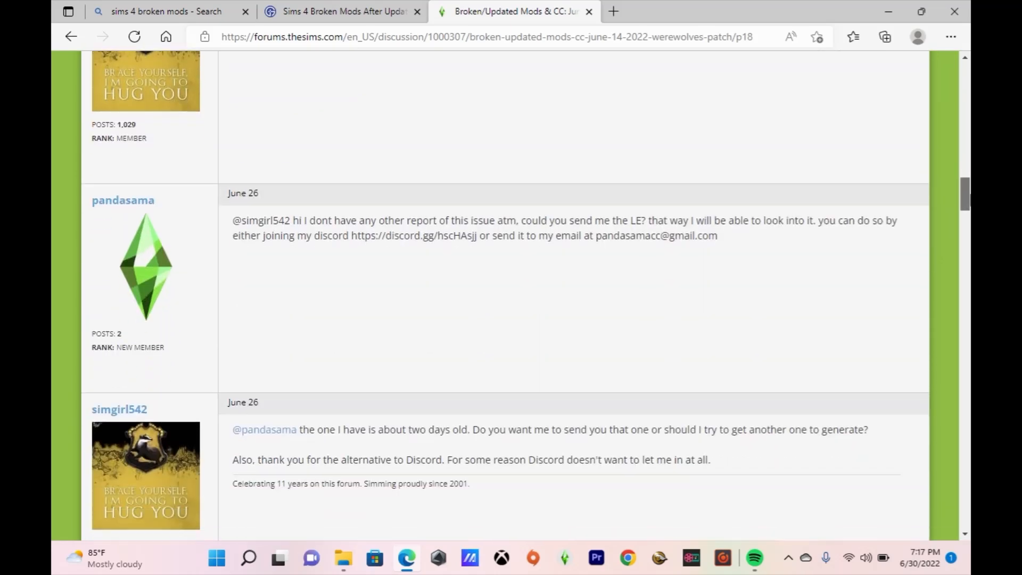
scroll(527, 296, "up", 10)
scroll(748, 88, "down", 1)
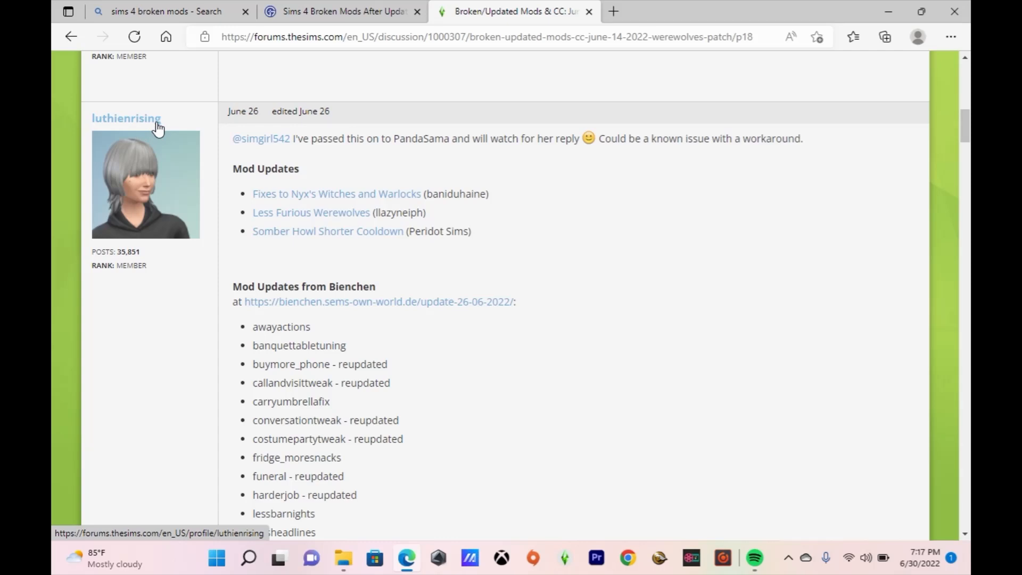
Check the last posts and page links at the end of thread page 18 and return to its beginning.
left_click_drag(966, 125, 951, 475)
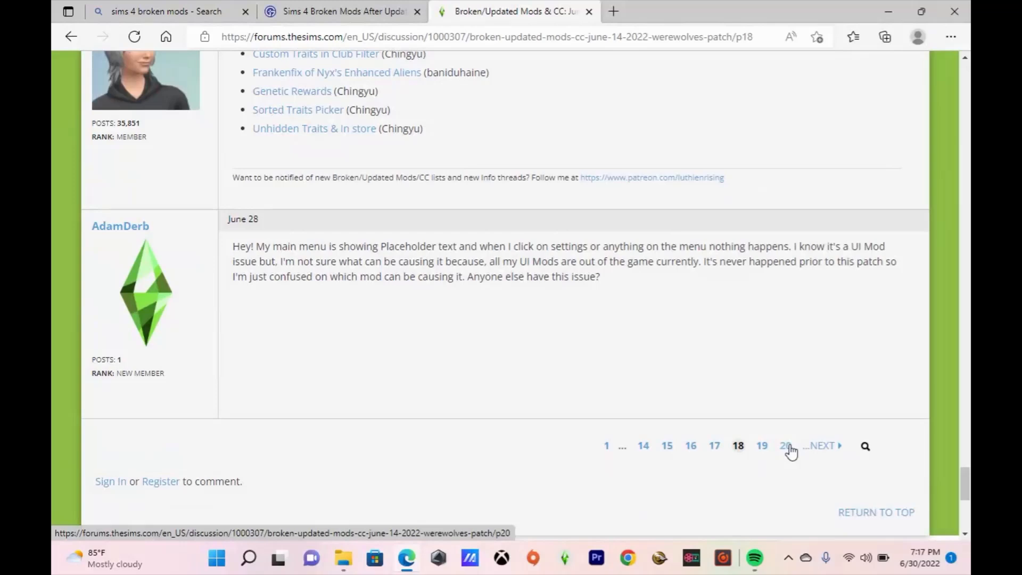
left_click_drag(965, 482, 965, 80)
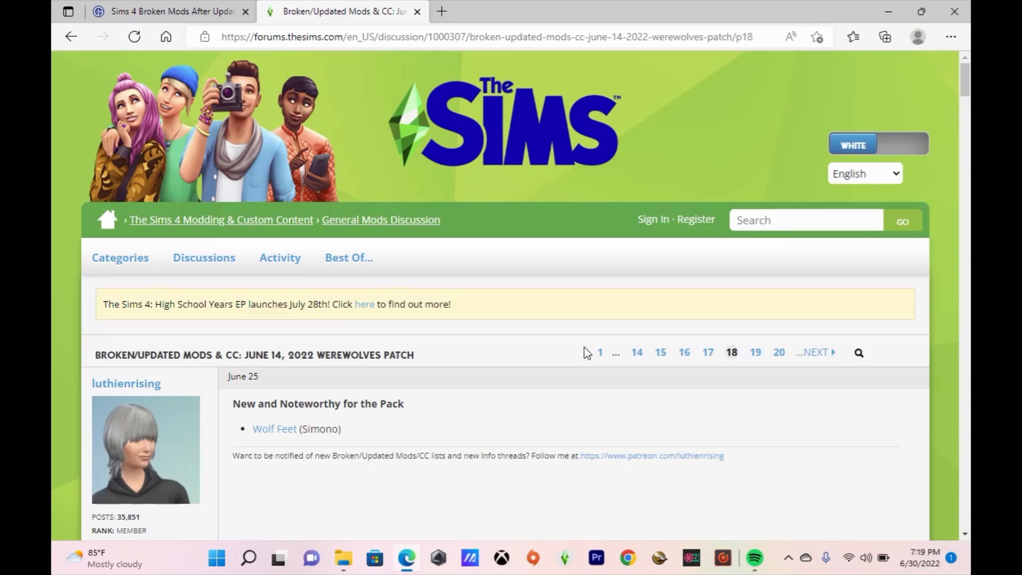
left_click(585, 353)
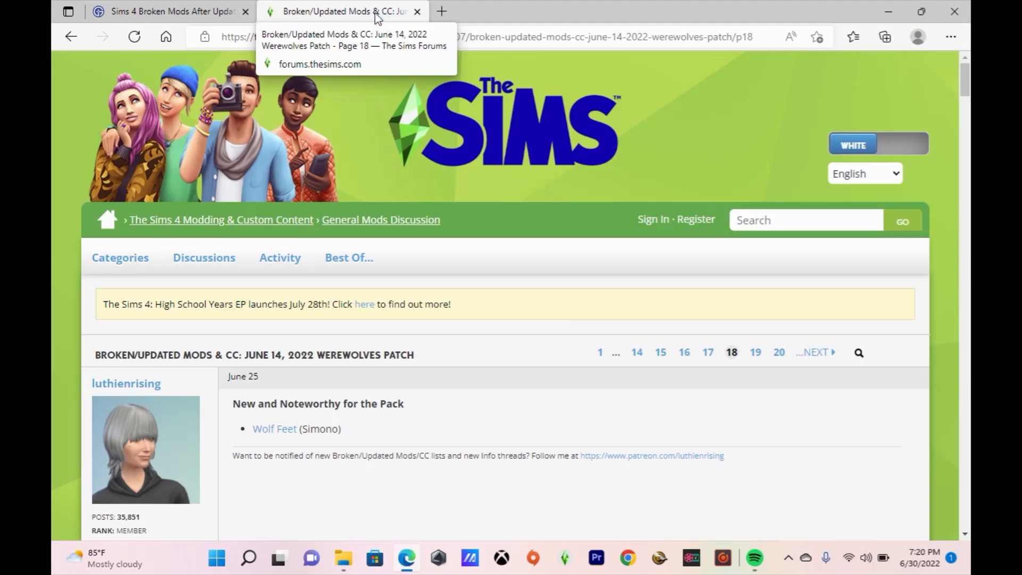
Close the Sims 4 Broken Mods After Update tab and review the posts on page 18 of the Werewolves patch forum thread.
left_click_drag(965, 87, 959, 36)
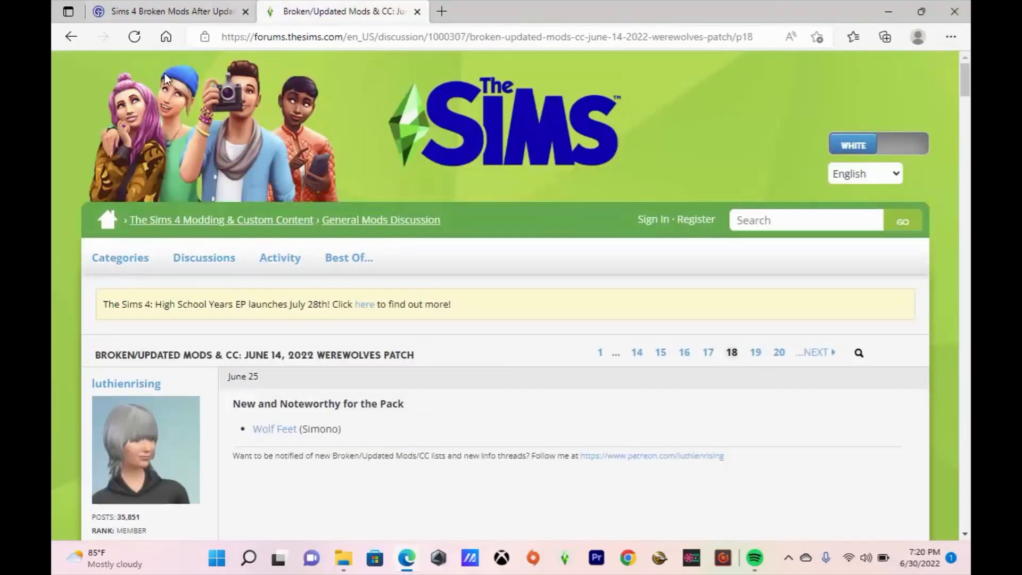
left_click(246, 11)
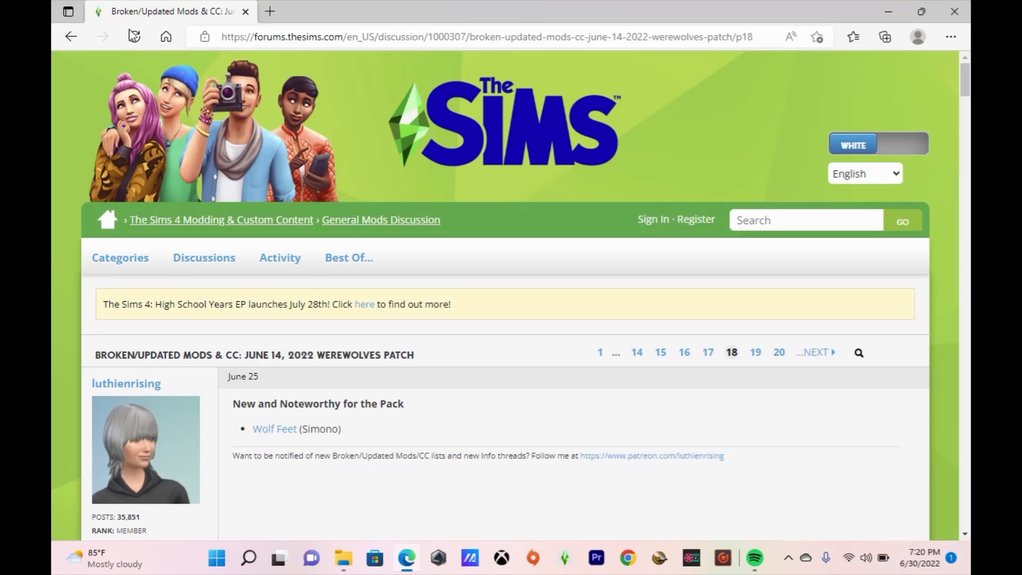
left_click_drag(968, 66, 964, 101)
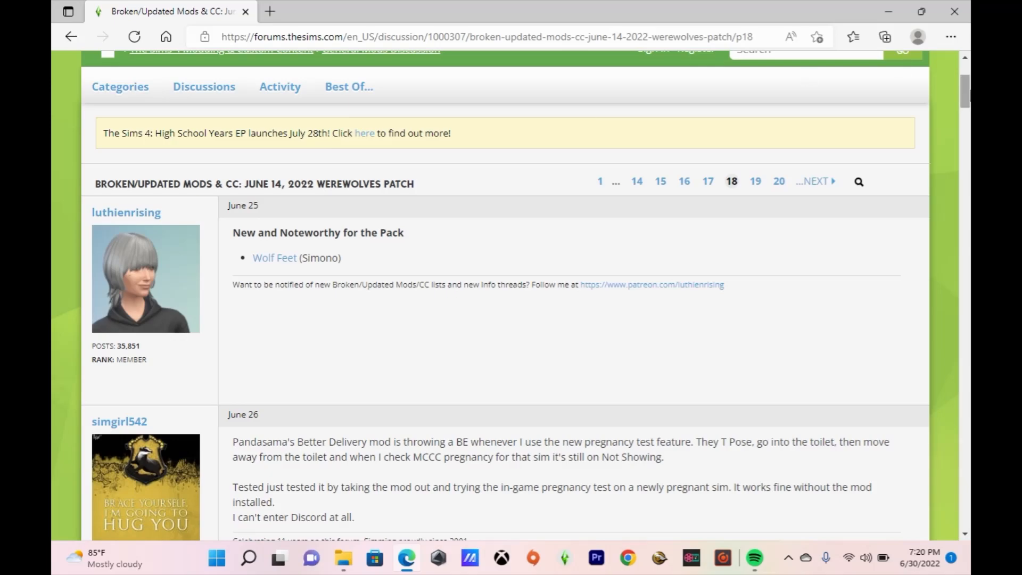
left_click_drag(965, 91, 968, 279)
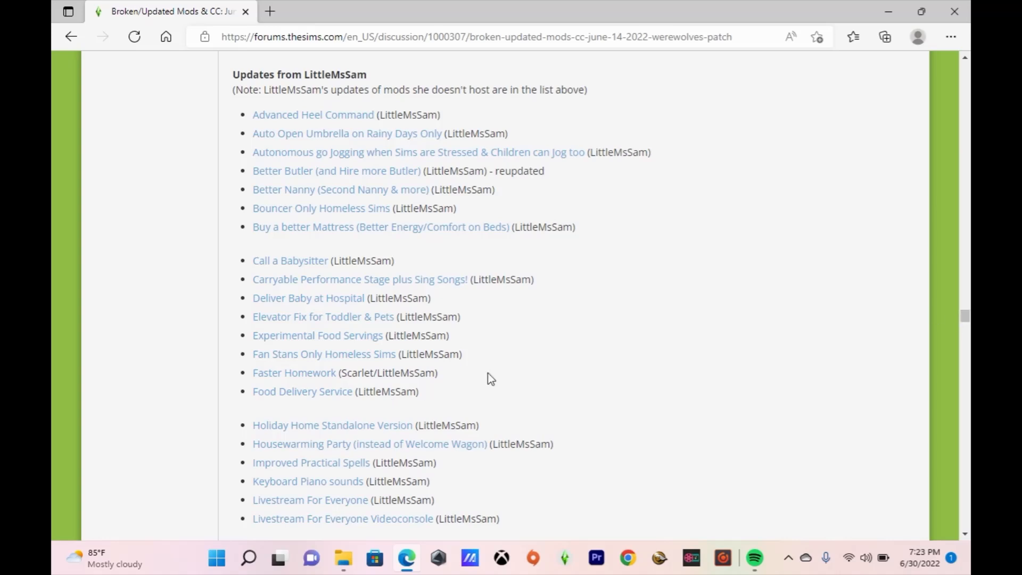
Follow the thread's Deliver Baby at Hospital link through the leaving notice to LittleMsSam's Random Bug Fixes page.
left_click(353, 302)
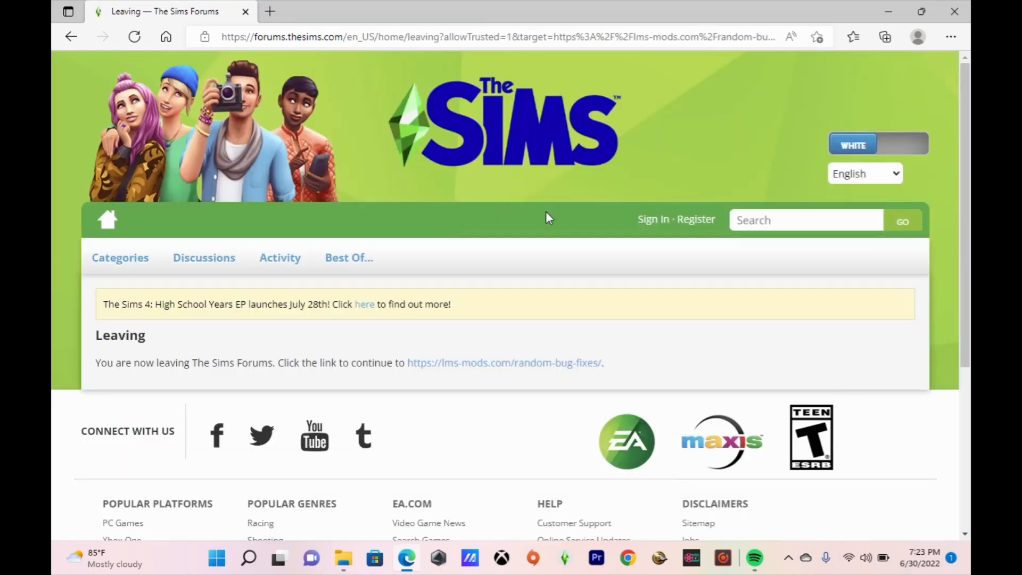
left_click_drag(969, 205, 969, 229)
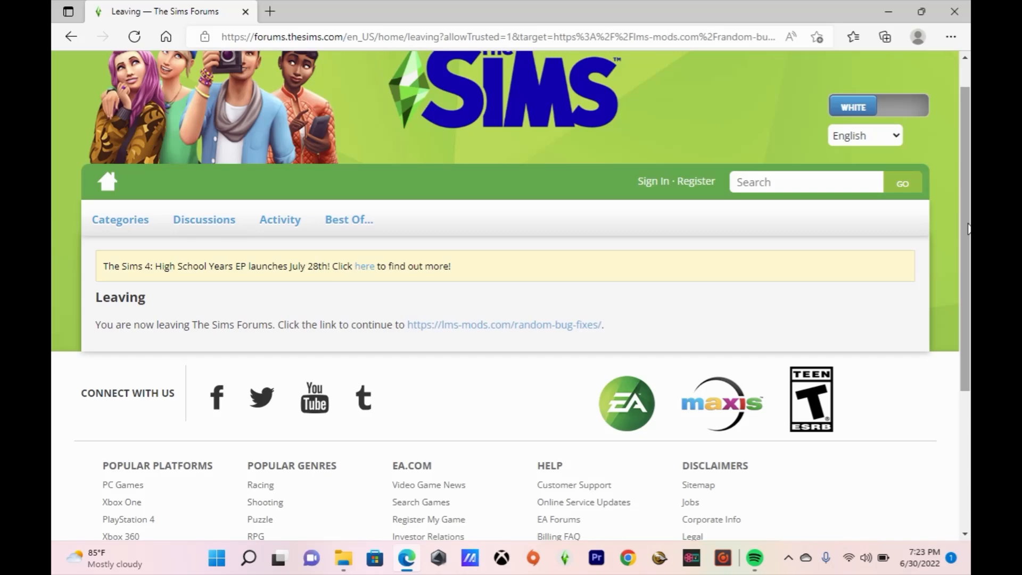
left_click(549, 325)
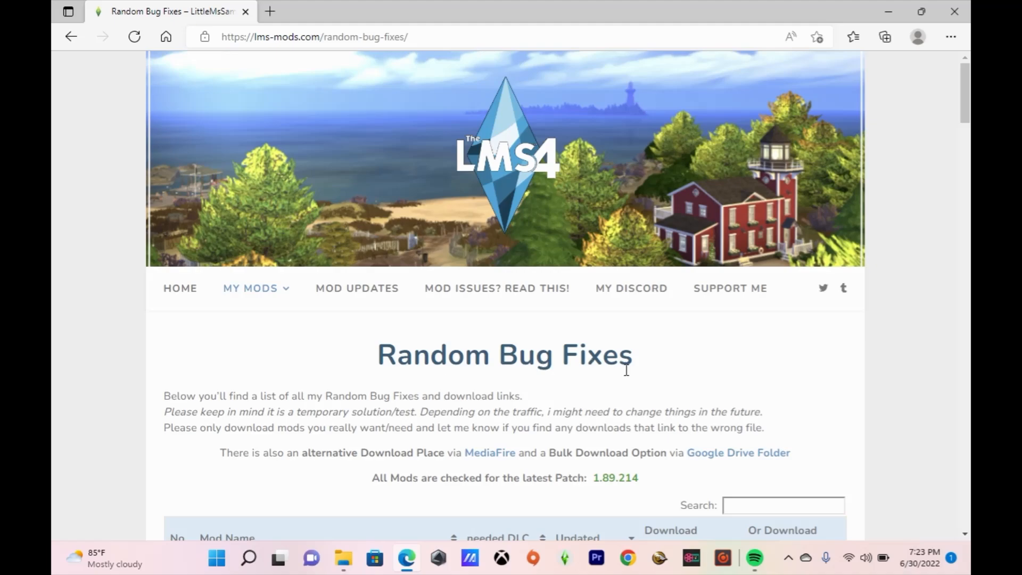
Look through the Random Bug Fixes list, including the obsolete fixes, and download the Deliver Baby at Hospital mod.
left_click_drag(967, 109, 968, 490)
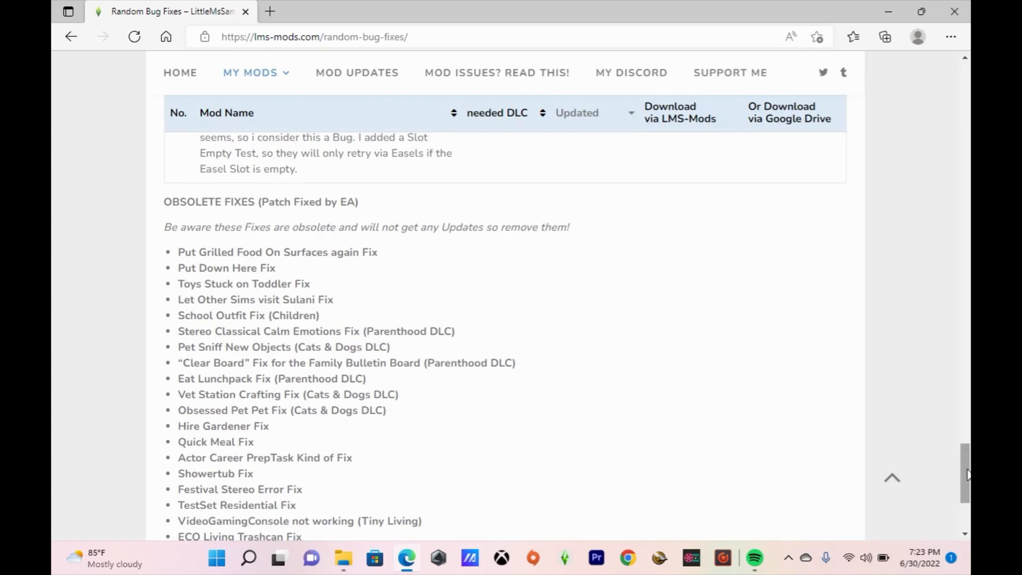
right_click(969, 433)
left_click(623, 372)
left_click_drag(959, 468, 968, 380)
left_click_drag(969, 379, 967, 216)
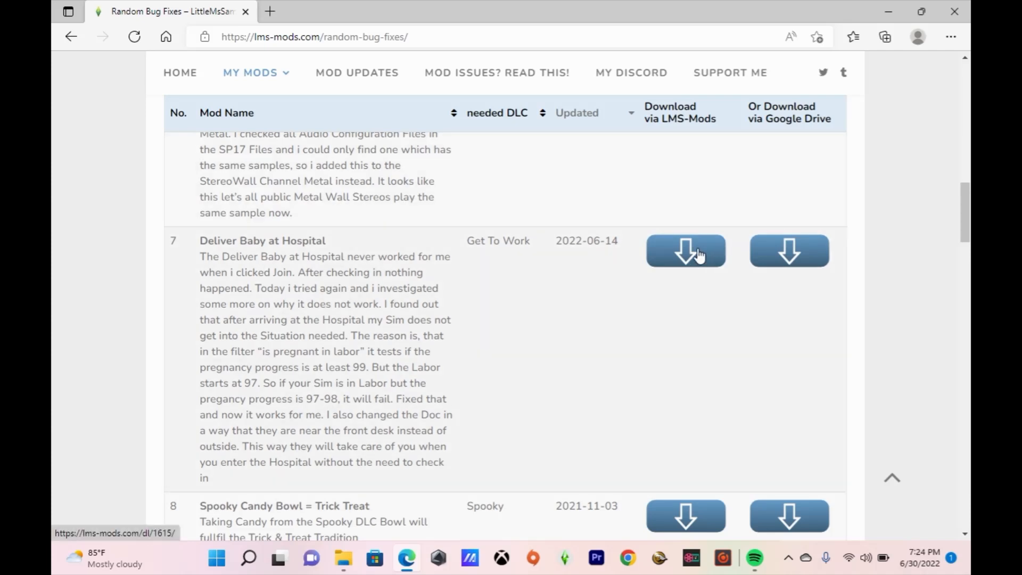
left_click(801, 258)
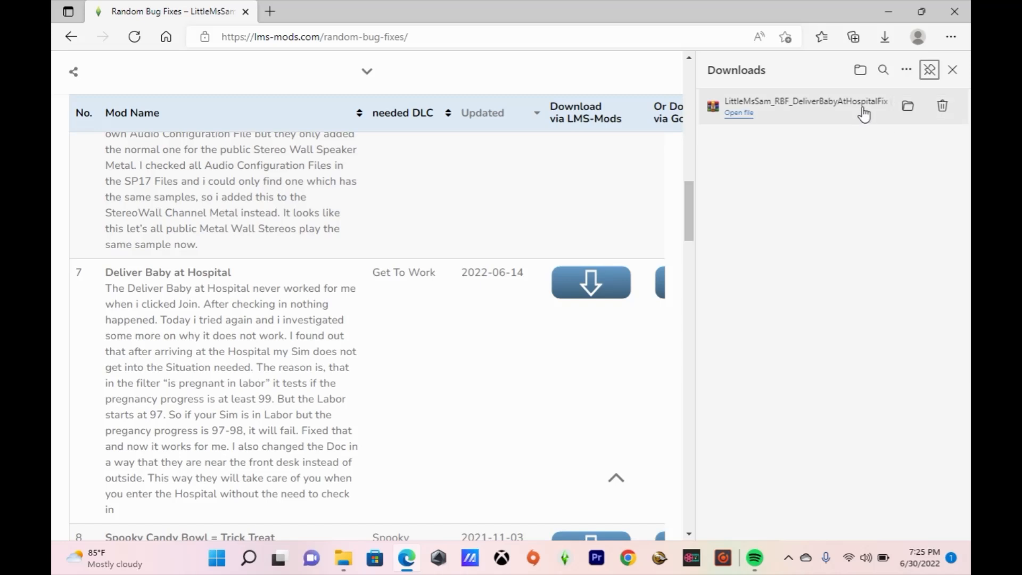
Show the downloaded LittleMsSam_RBF_DeliverBabyAtHospitalFix (2) file in its folder and review the other mod files downloaded today.
left_click(909, 107)
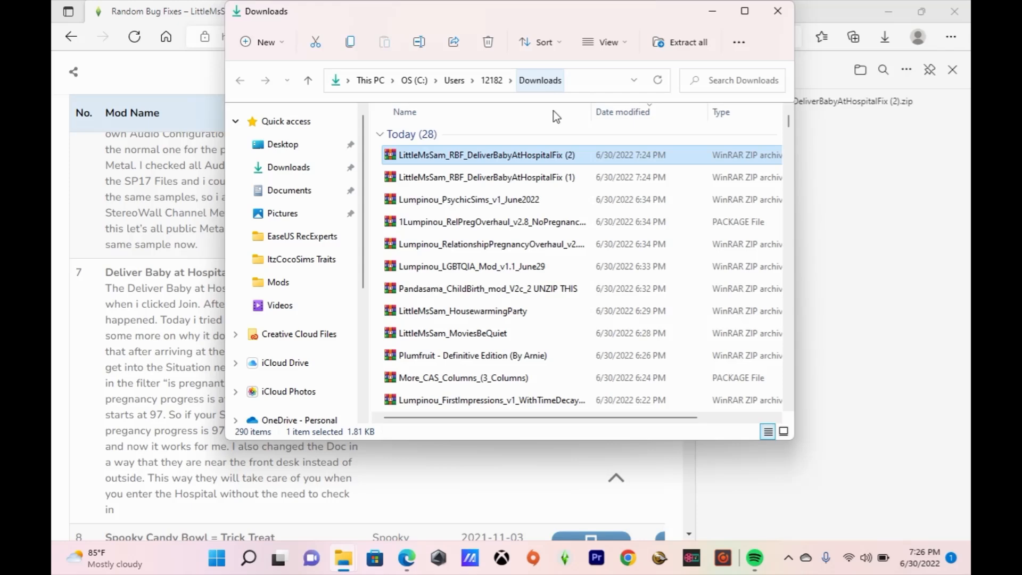
left_click_drag(787, 123, 778, 129)
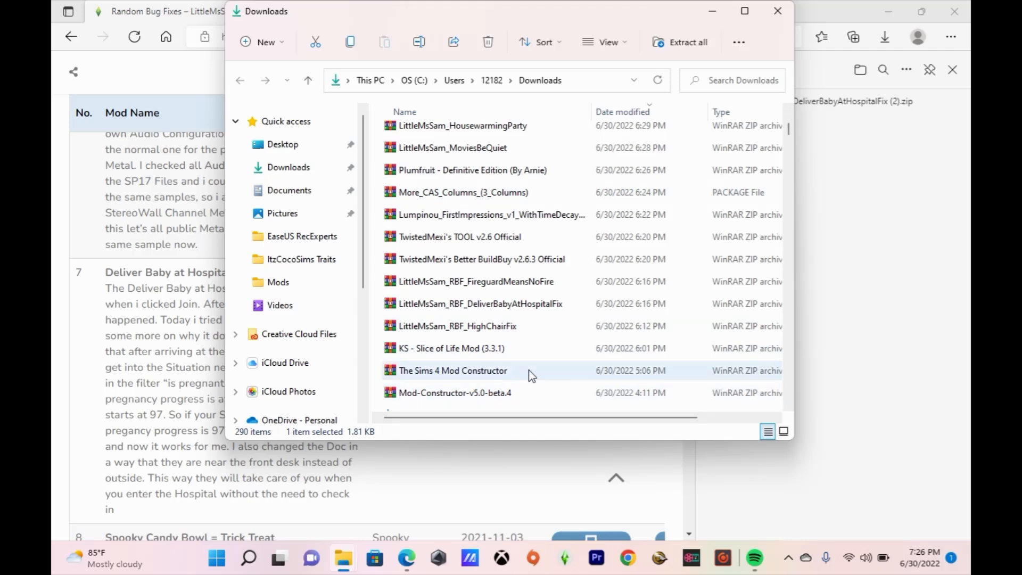
left_click(788, 136)
left_click_drag(790, 136, 791, 113)
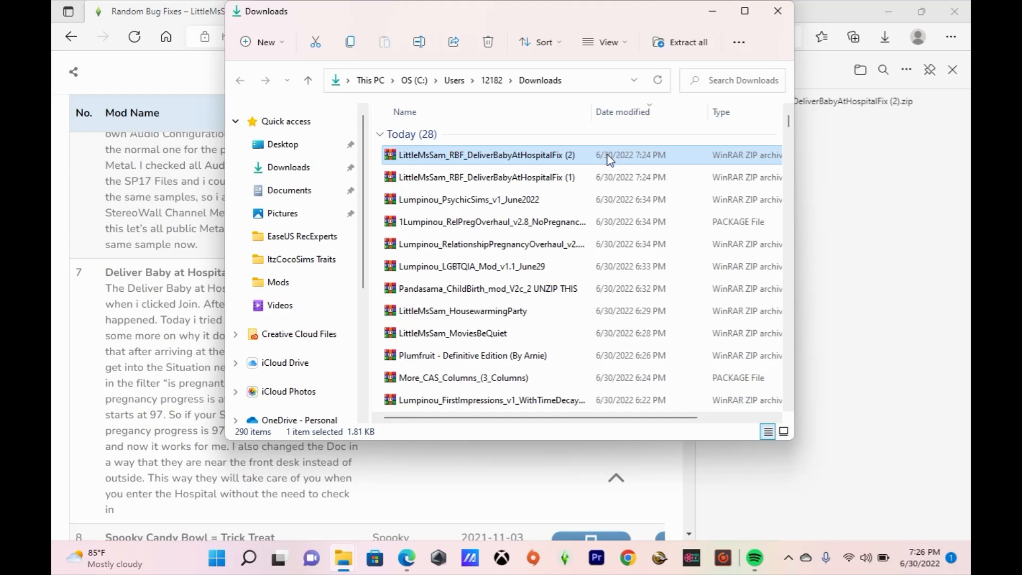
Open the LittleMsSam_RBF_DeliverBabyAtHospitalFix (2) archive in WinRAR, dismiss the license notice, and select its package file.
double_click(447, 159)
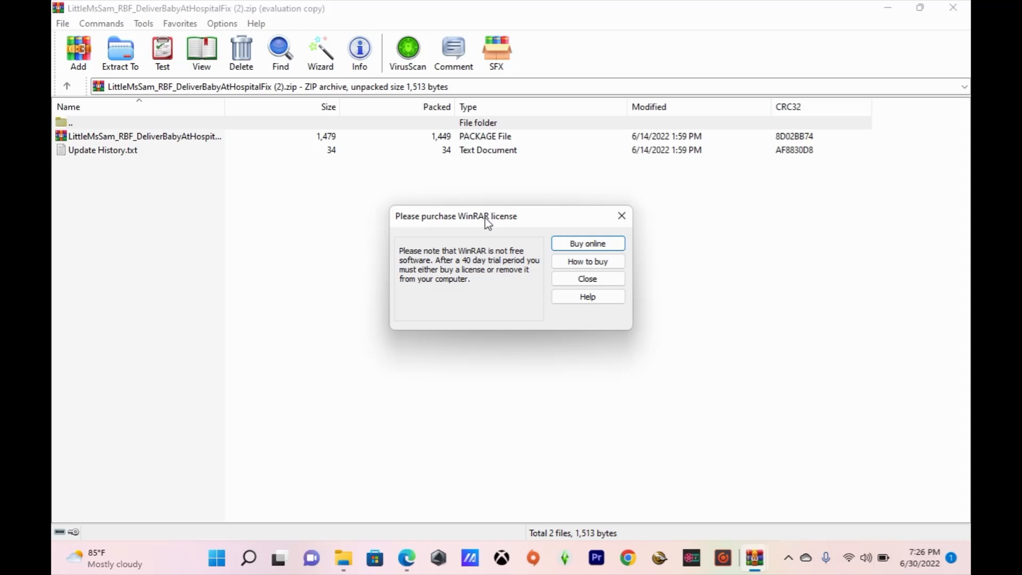
left_click(622, 216)
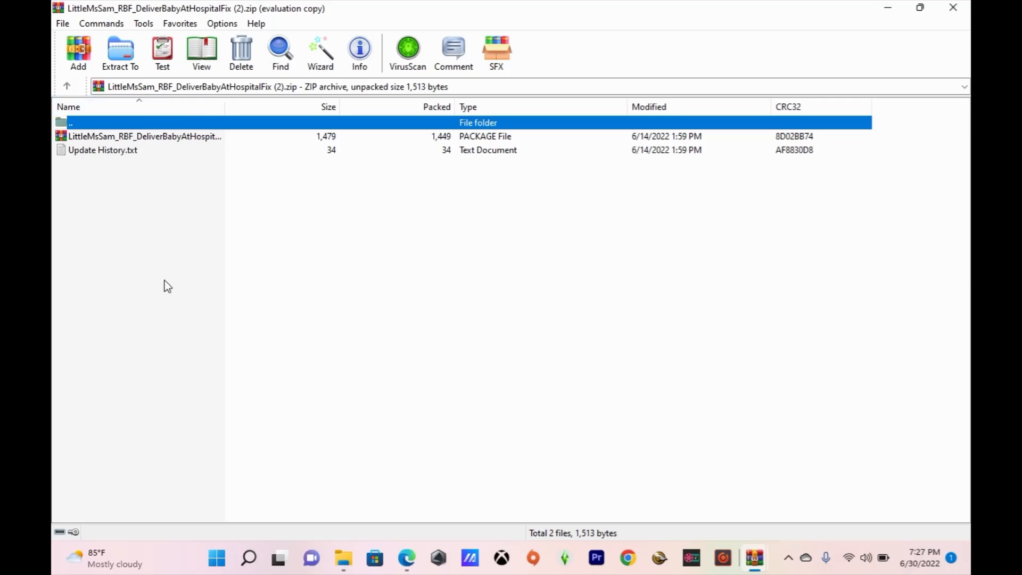
left_click(203, 139)
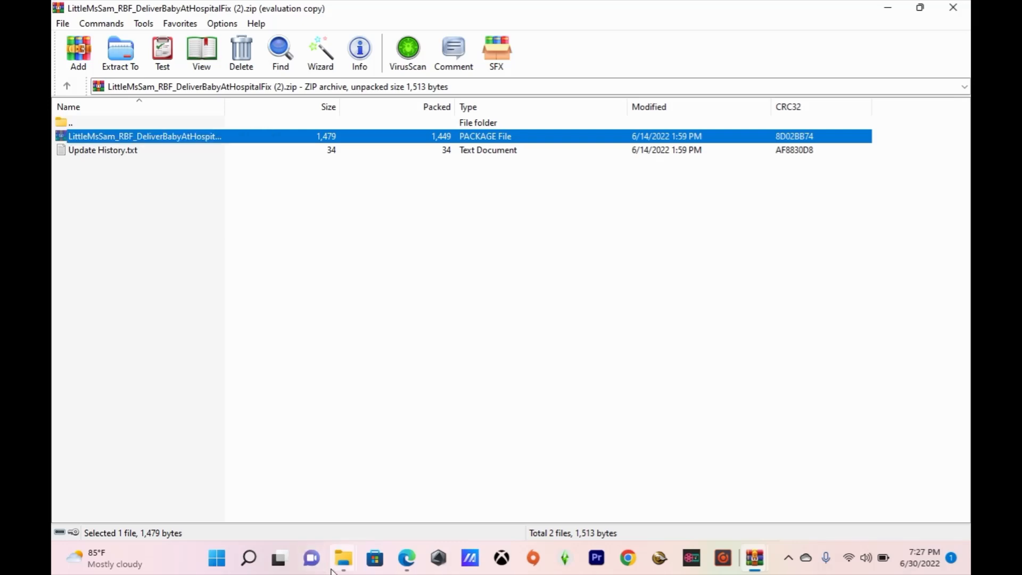
mouse_move(342, 570)
Open Update History.txt from the archive and check which game patch the mod was updated for.
left_click(151, 151)
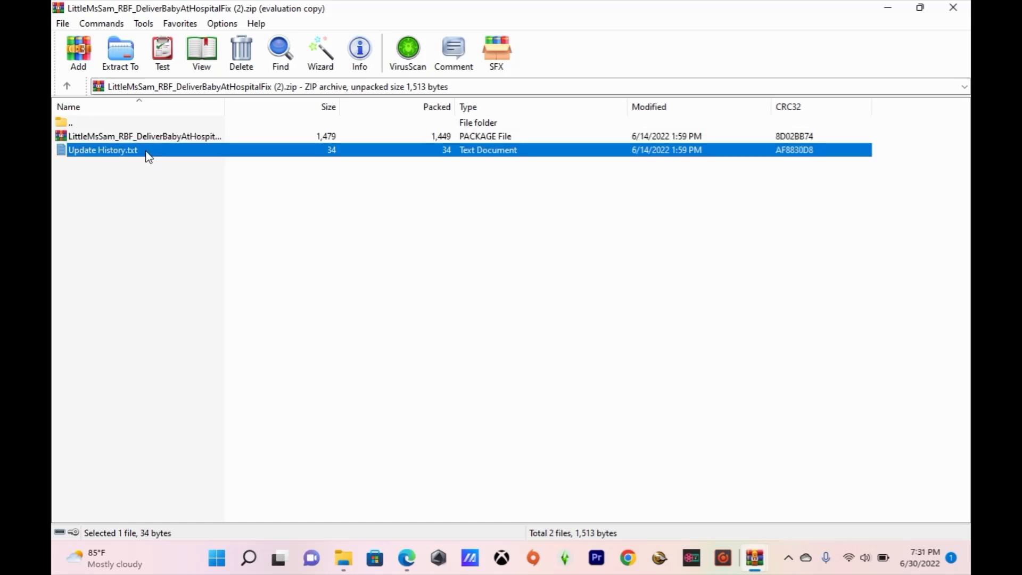
double_click(491, 151)
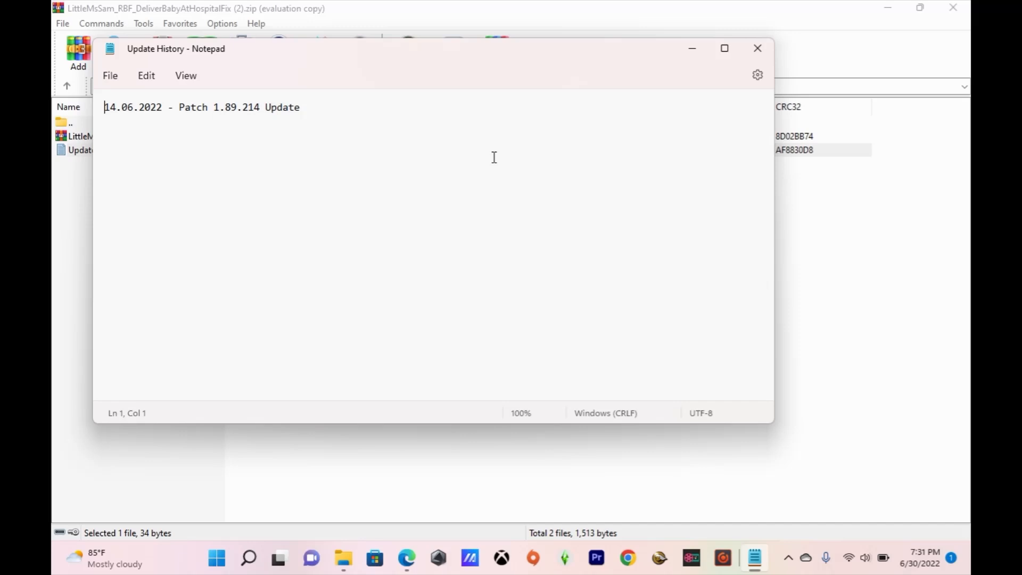
left_click(753, 49)
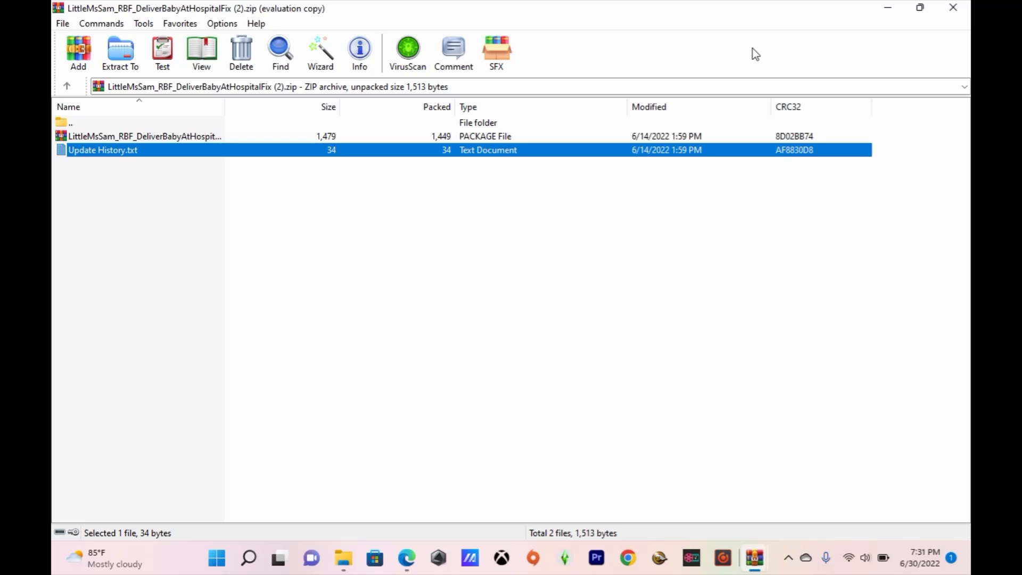
double_click(370, 152)
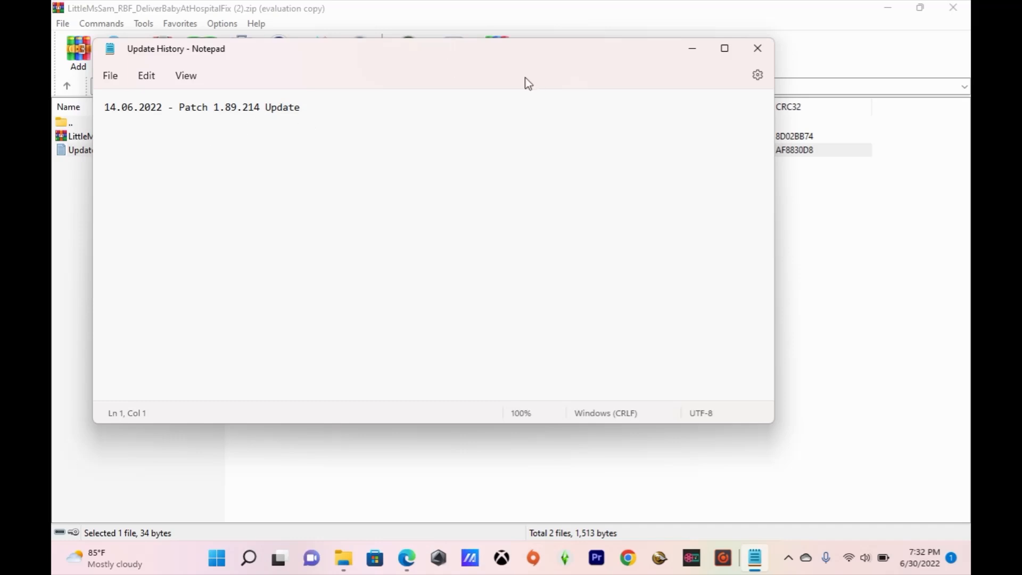
Switch to Microsoft Edge to close its downloads list, and bring up the Mods and Downloads folders in File Explorer.
left_click(407, 558)
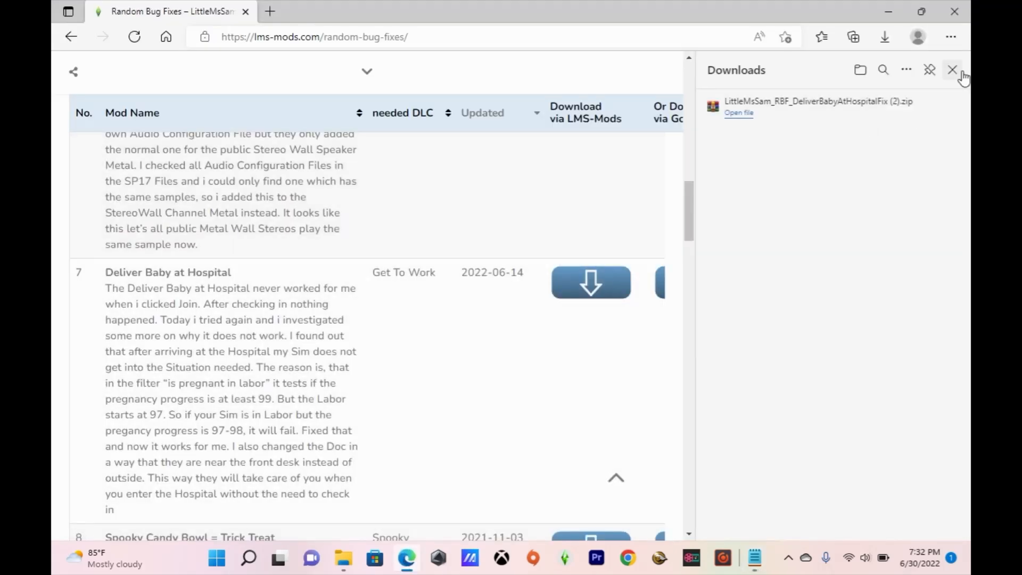
left_click(954, 70)
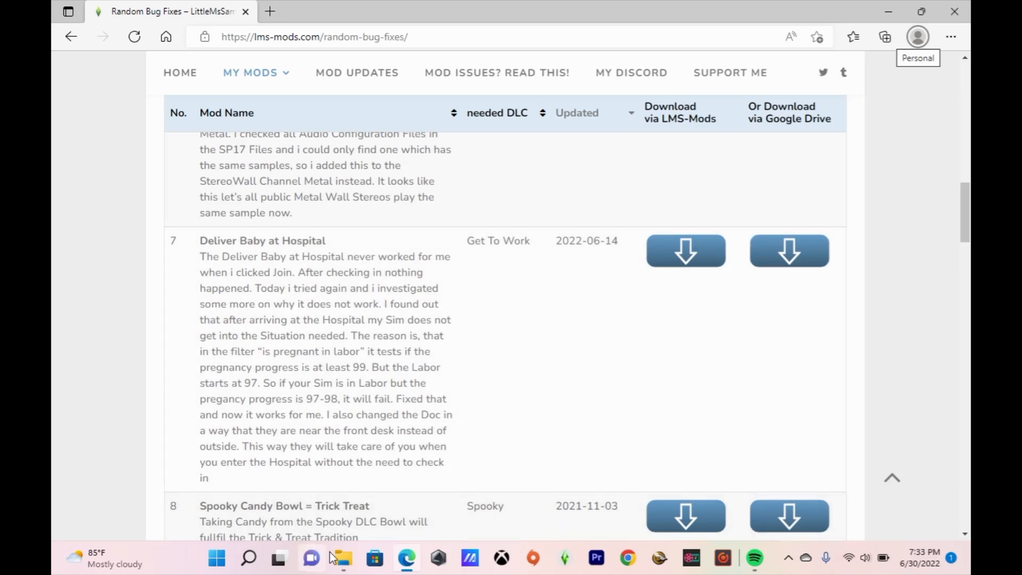
mouse_move(344, 558)
mouse_move(269, 509)
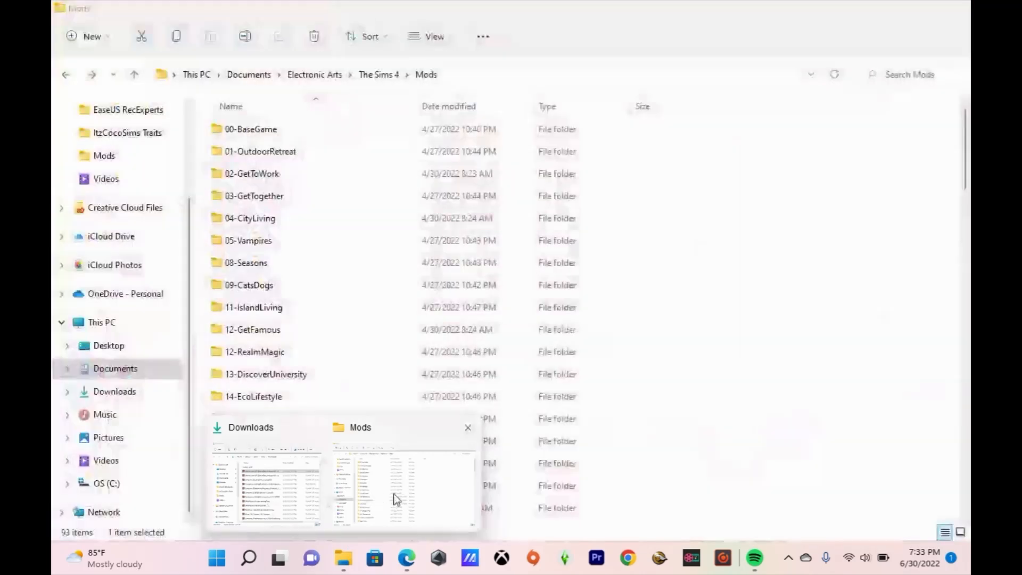
left_click(383, 497)
mouse_move(344, 558)
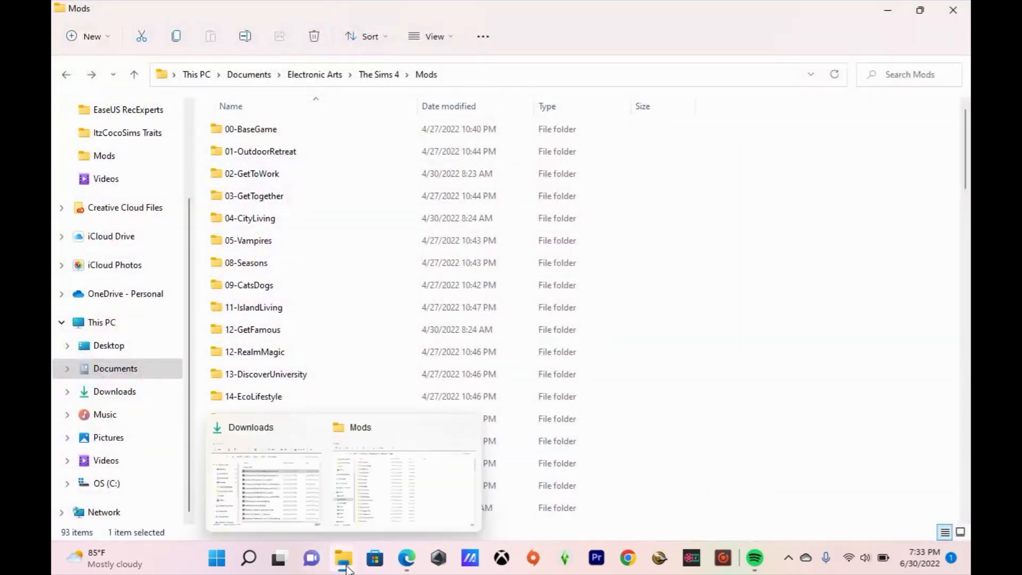
left_click(301, 519)
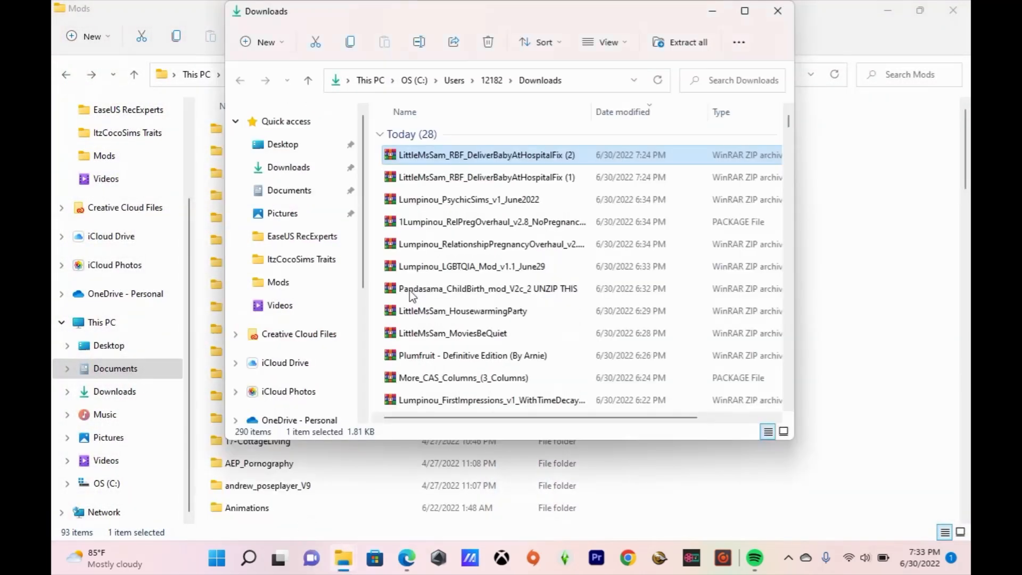
Reopen the downloaded archive, read the date in Update History.txt, and compare it with the mod's Updated date in Microsoft Edge.
double_click(447, 156)
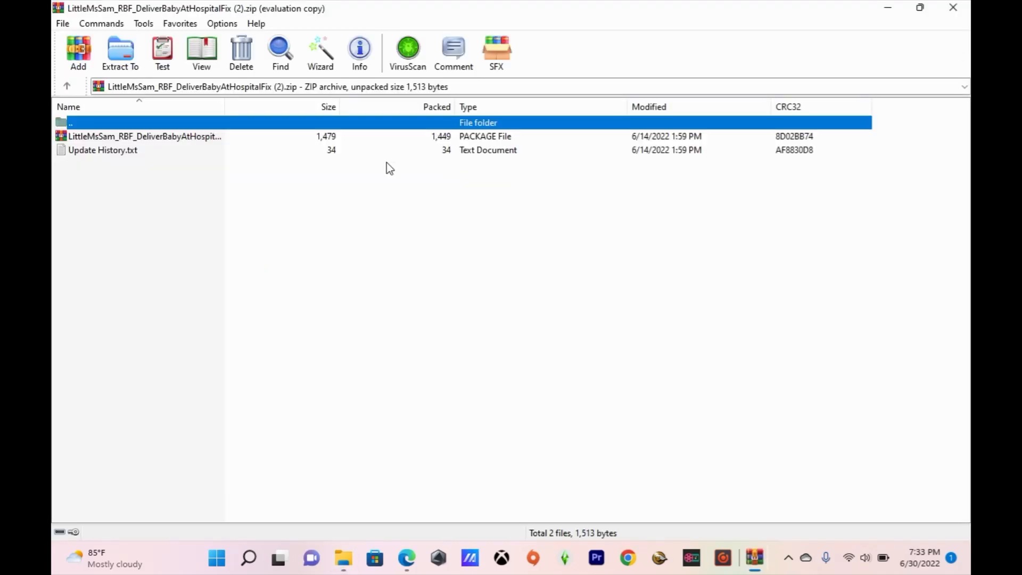
double_click(187, 151)
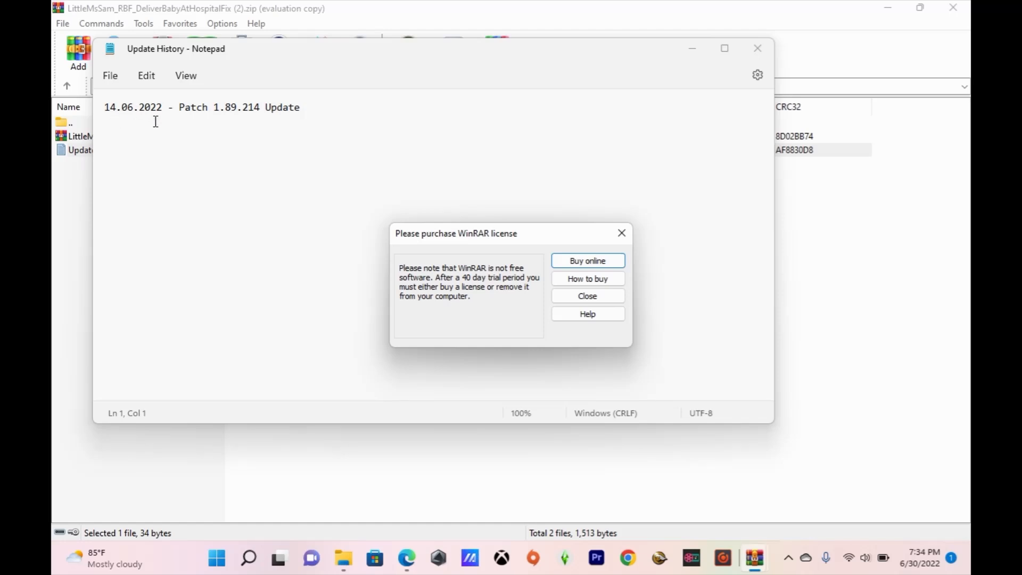
left_click(622, 233)
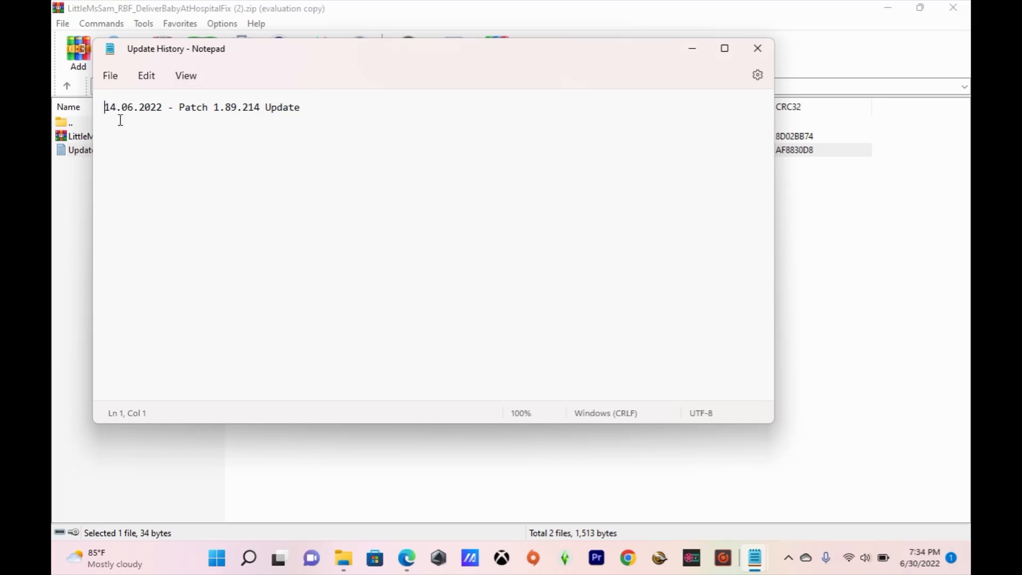
left_click(407, 559)
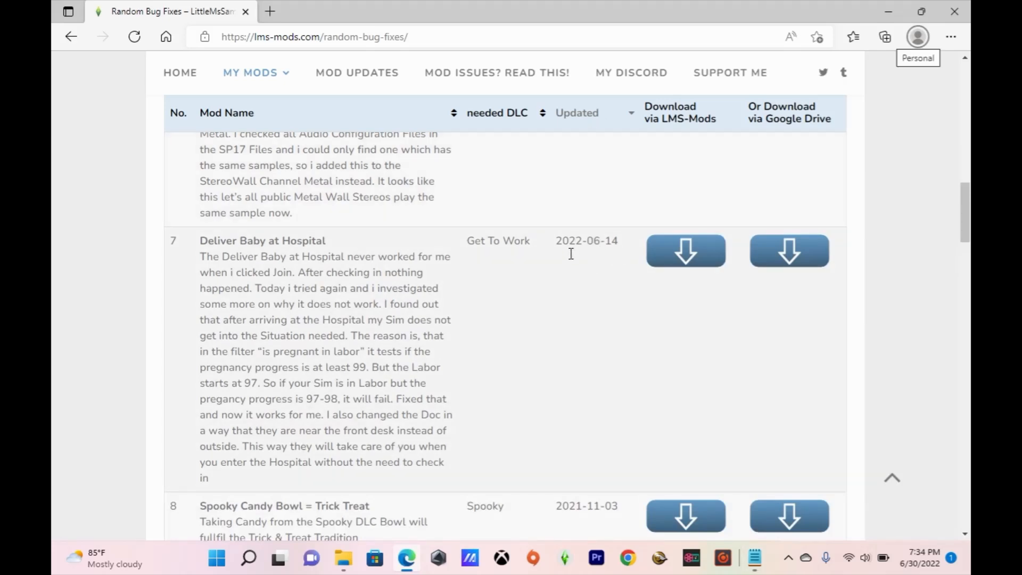
Return to the downloaded Deliver Baby at Hospital archive from the Downloads folder and recheck the date in Update History.txt.
mouse_move(346, 567)
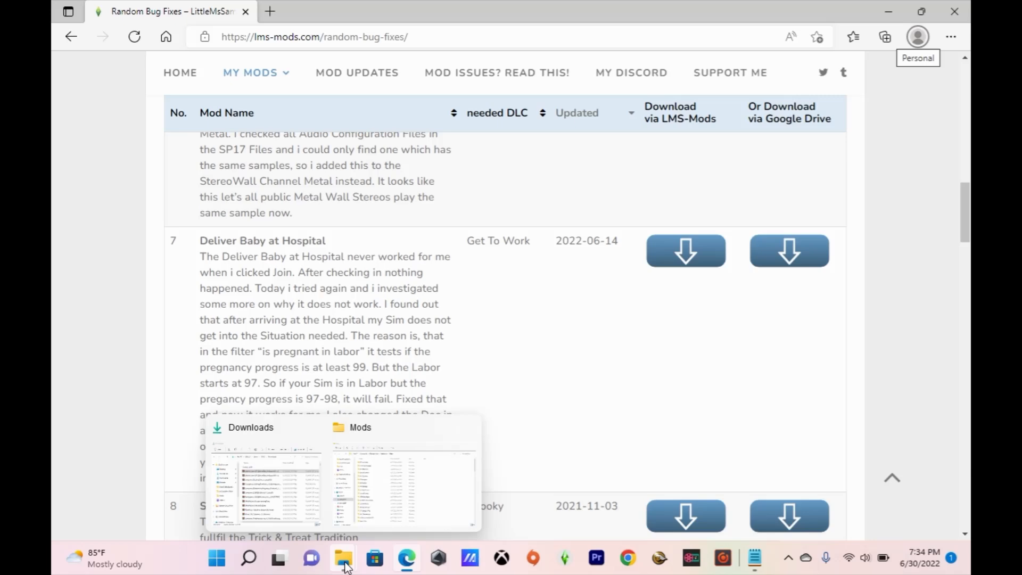
left_click(286, 481)
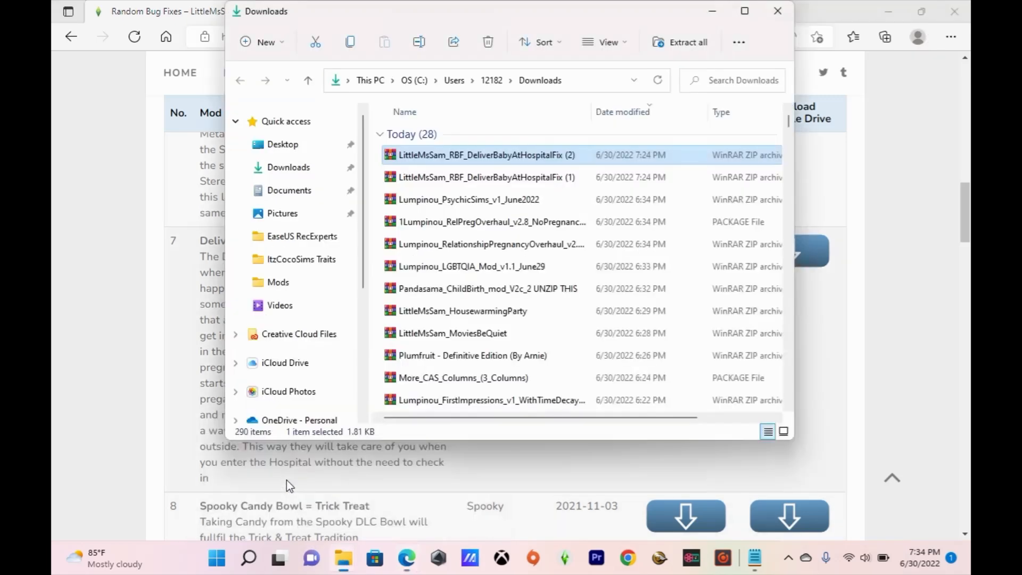
double_click(461, 161)
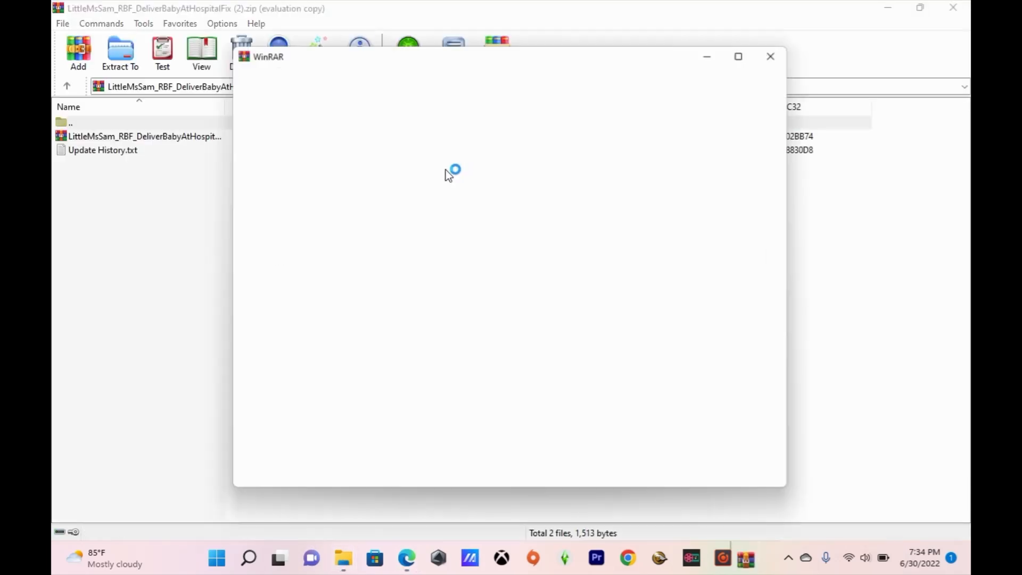
left_click(771, 57)
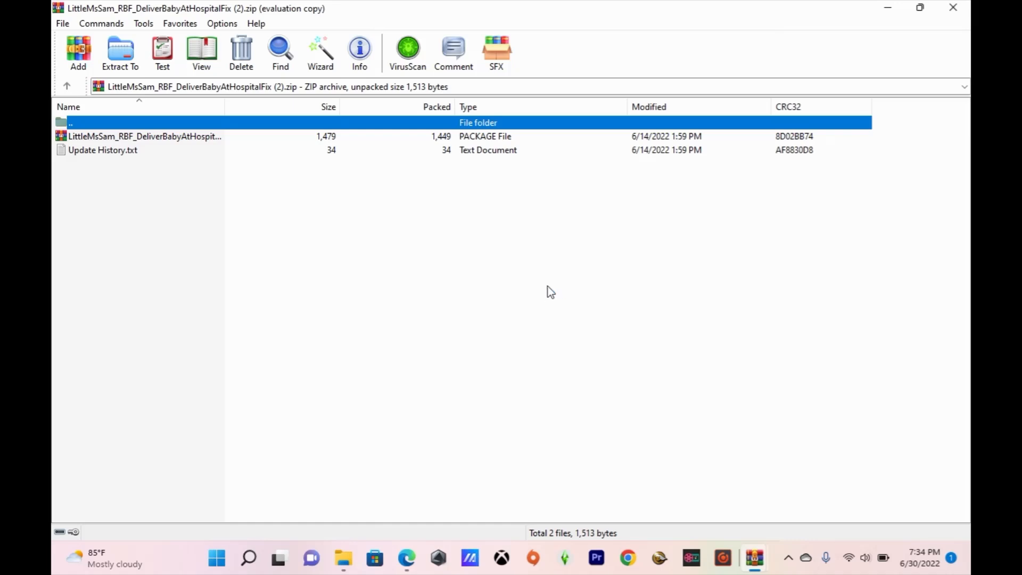
double_click(108, 155)
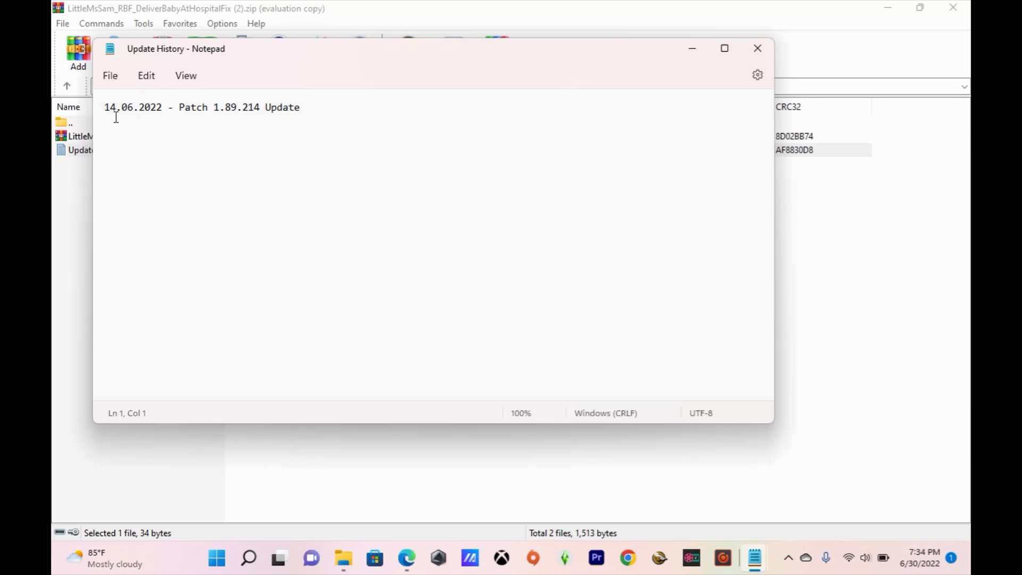
mouse_move(407, 559)
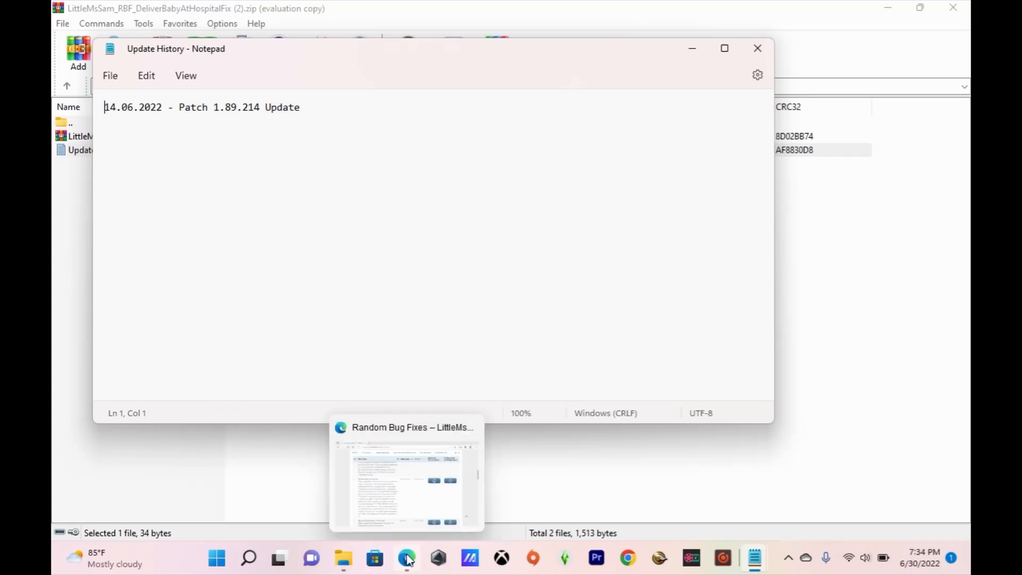
Switch to the Random Bug Fixes page in Microsoft Edge.
left_click(404, 479)
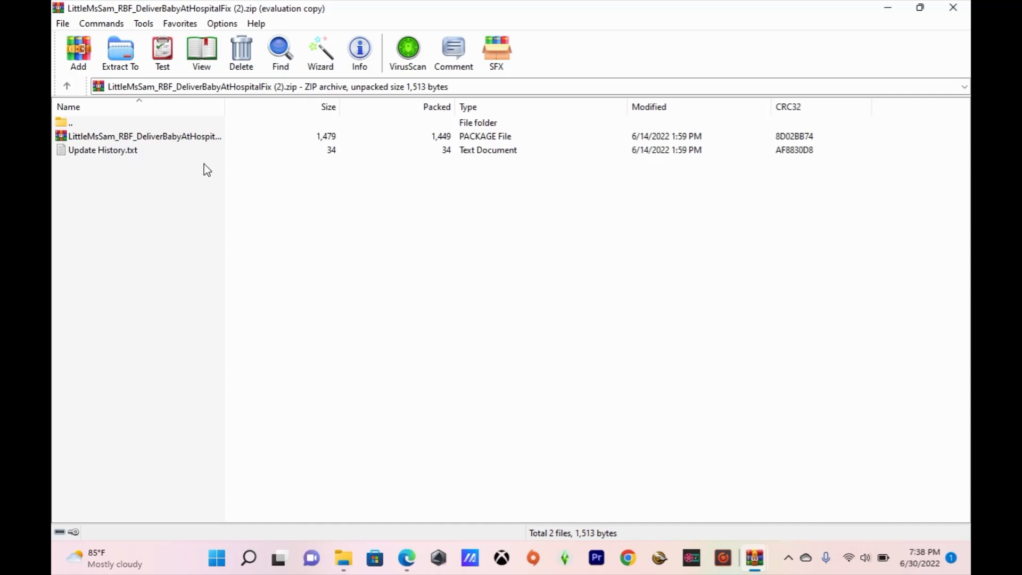
Try to extract the Deliver Baby at Hospital package to a specified folder, choosing Documents > Electronic Arts > The Sims 4 > Mods.
left_click(188, 140)
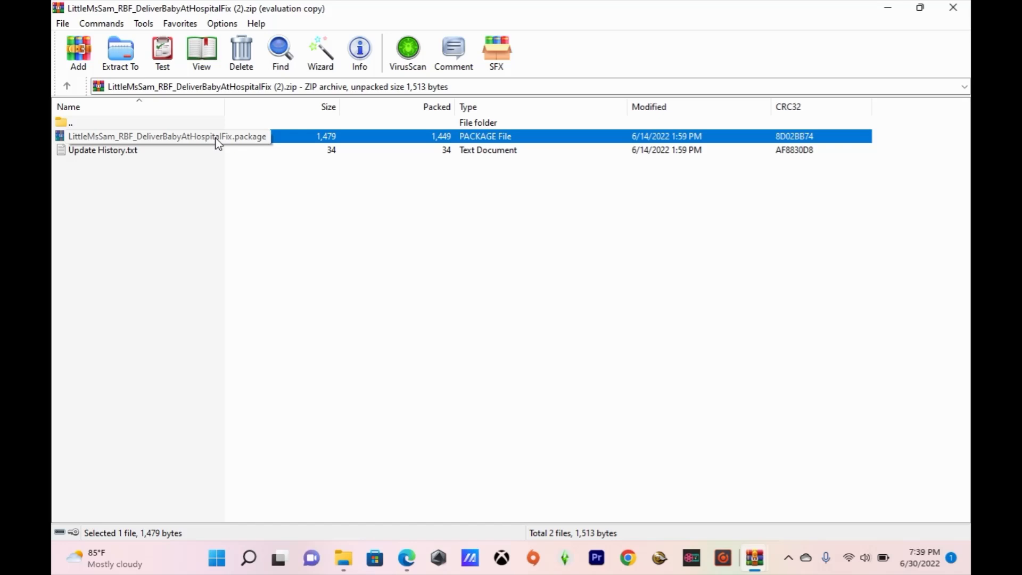
right_click(296, 139)
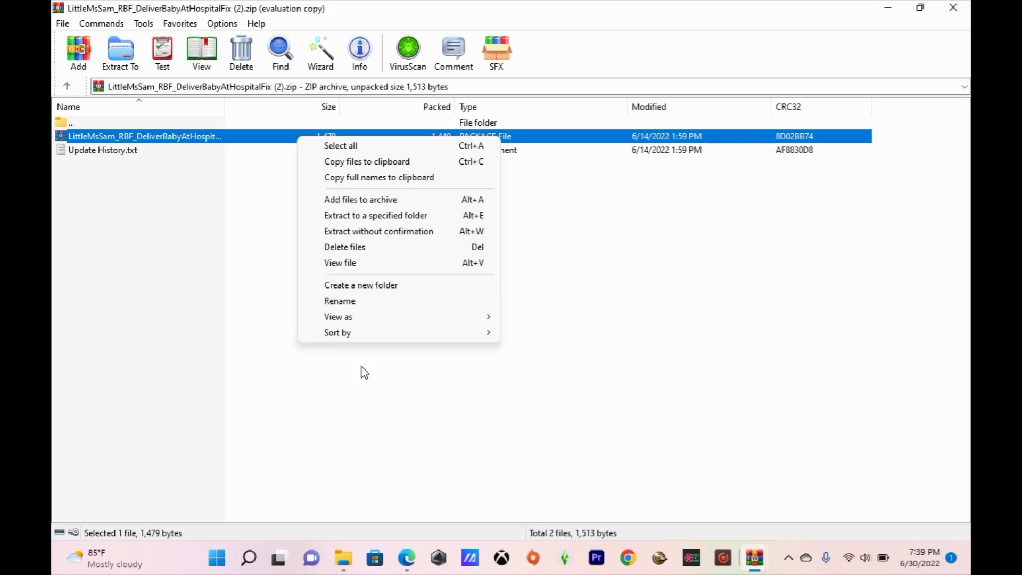
left_click(393, 216)
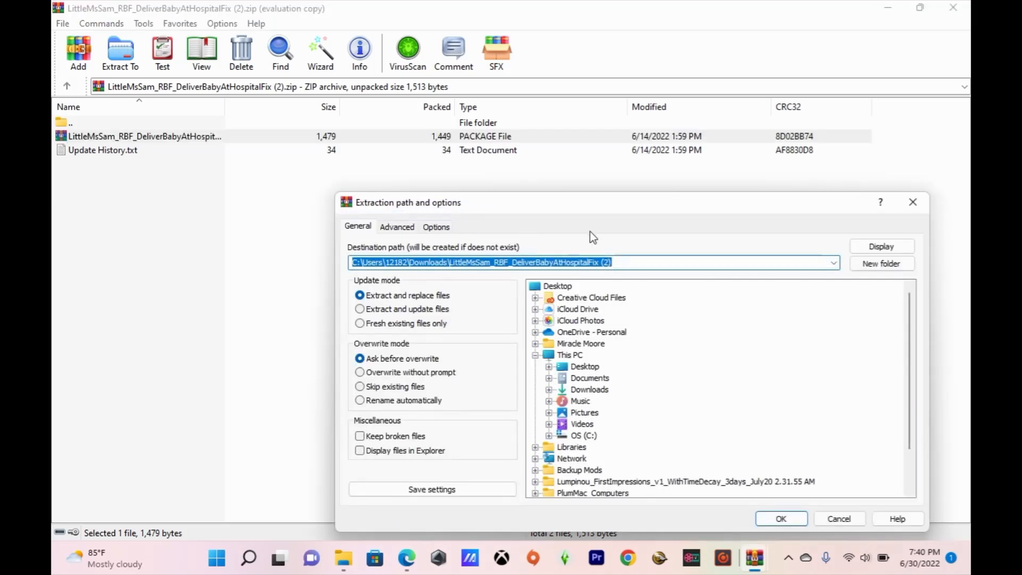
left_click_drag(550, 208, 449, 135)
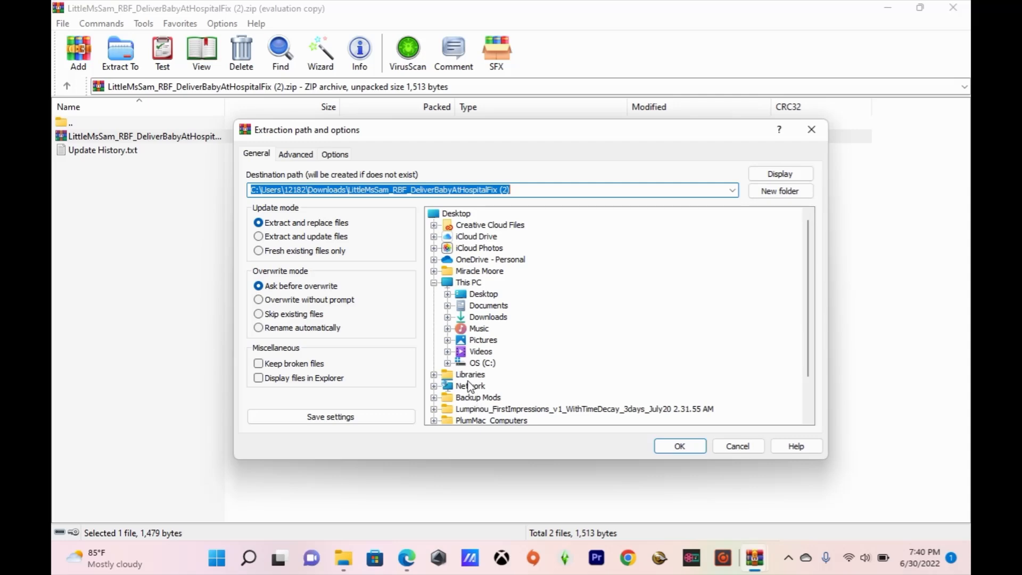
left_click(499, 309)
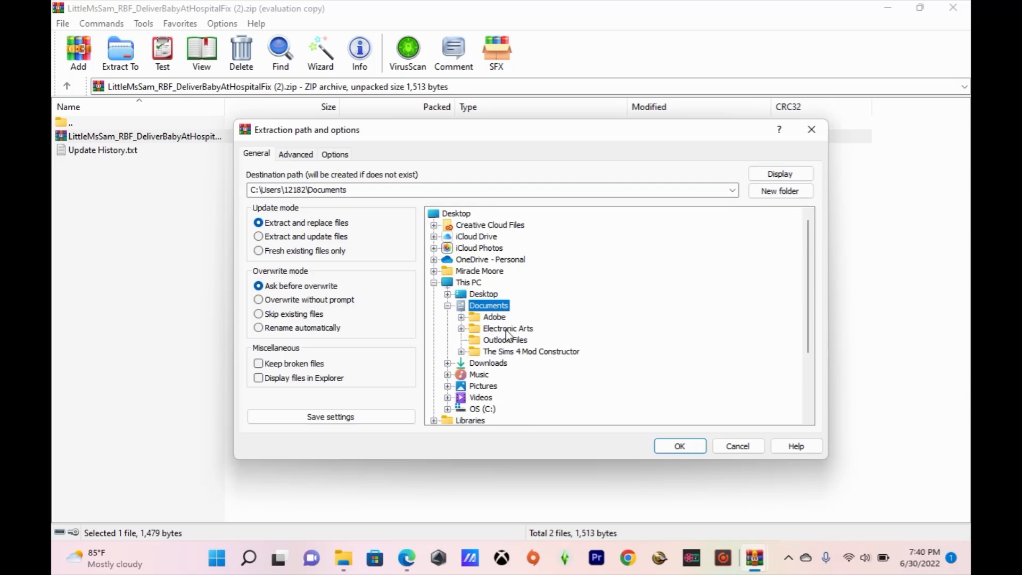
left_click(506, 331)
left_click(515, 341)
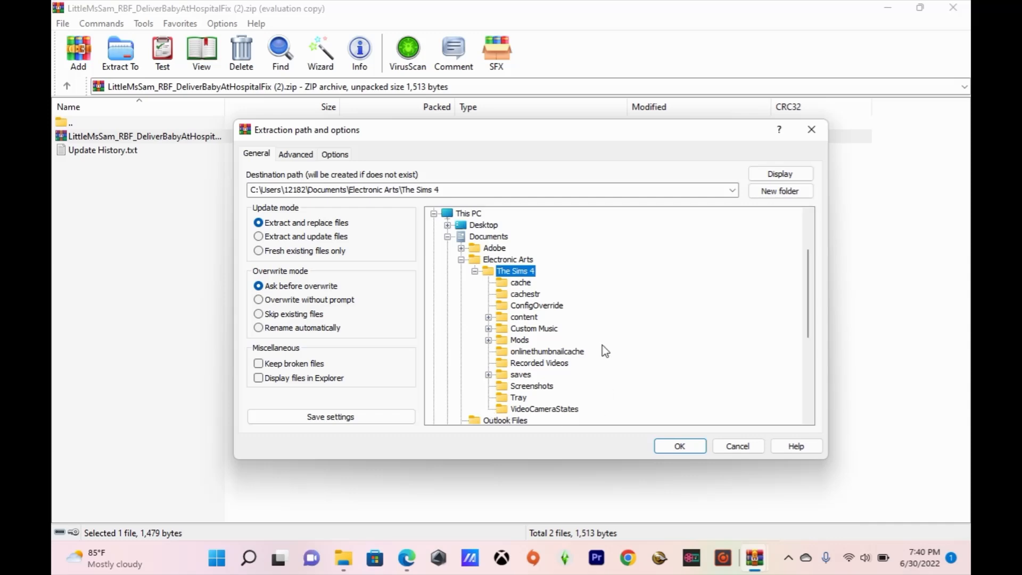
left_click(517, 340)
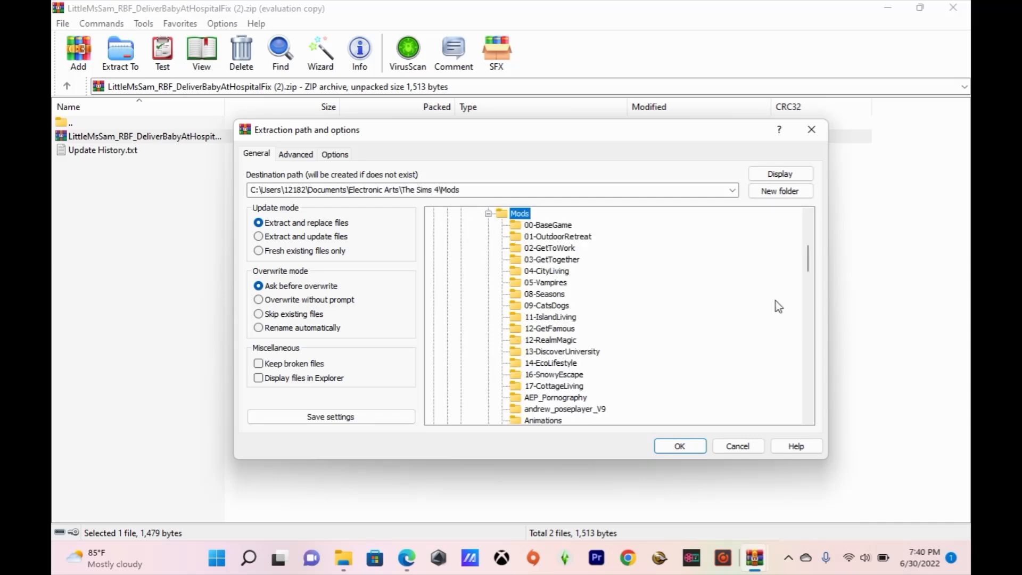
left_click_drag(809, 255, 810, 356)
mouse_move(809, 351)
left_mouse_down()
mouse_move(810, 321)
mouse_move(810, 333)
left_mouse_up()
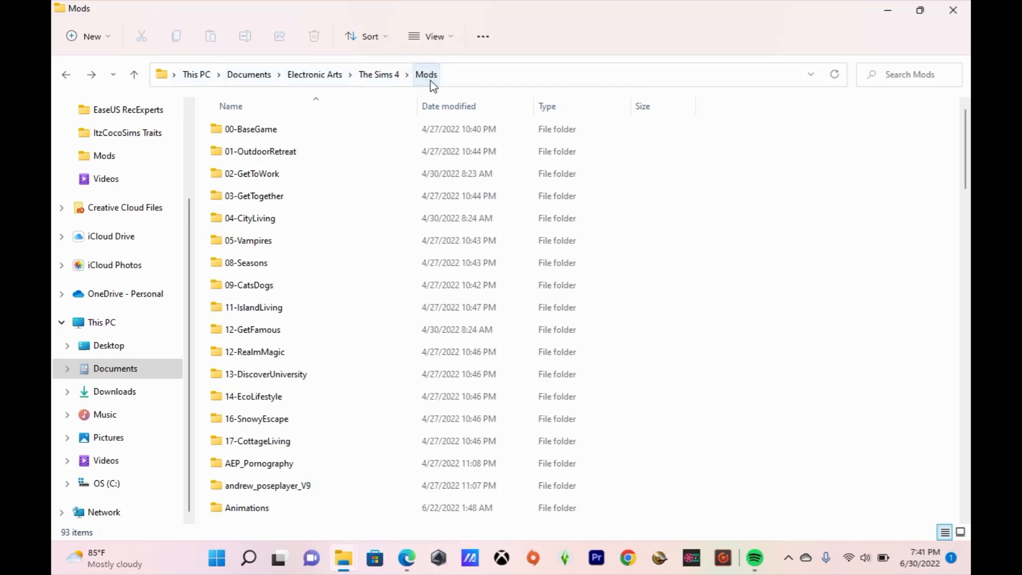
Create a new folder named LittleMsSamsDeliveryMod inside the Sims 4 Mods folder in File Explorer.
left_click(77, 37)
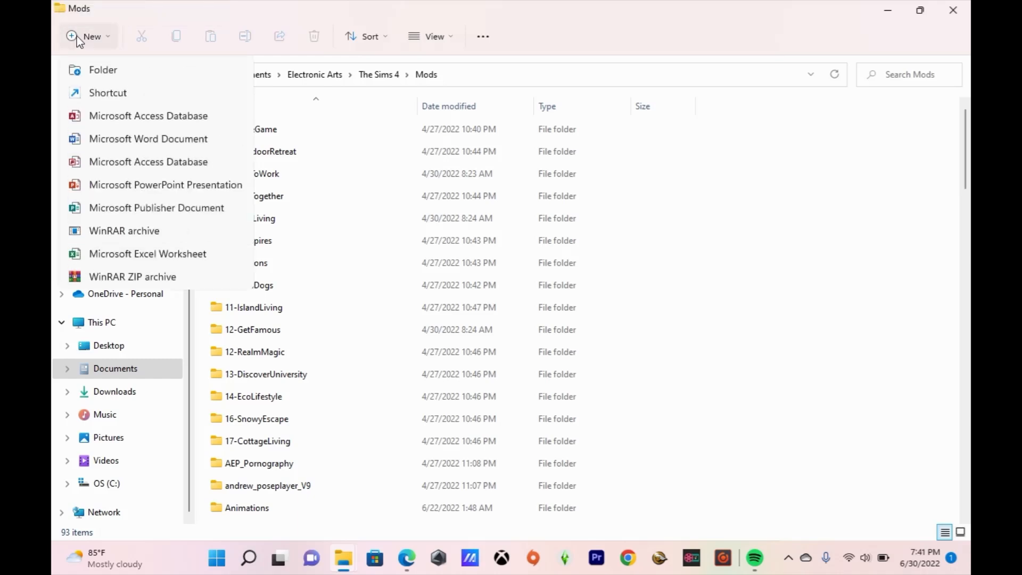
left_click(102, 75)
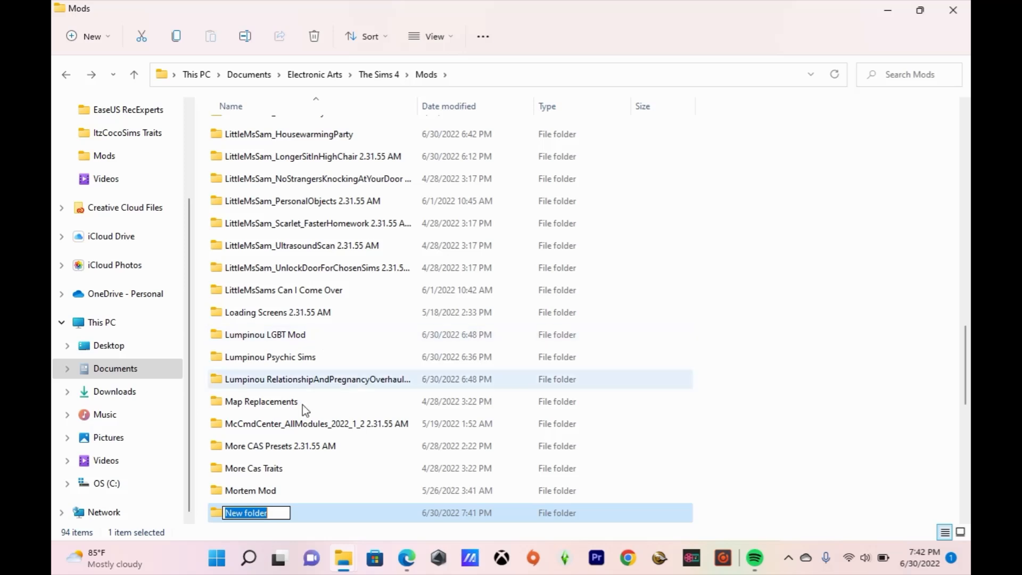
type("Lit")
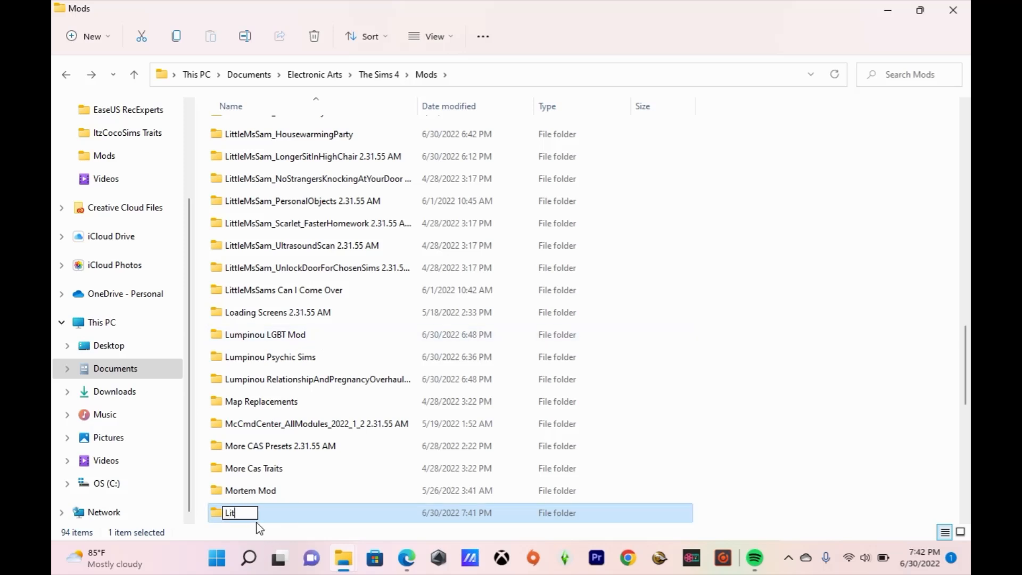
type("tleMsSamsDeliv")
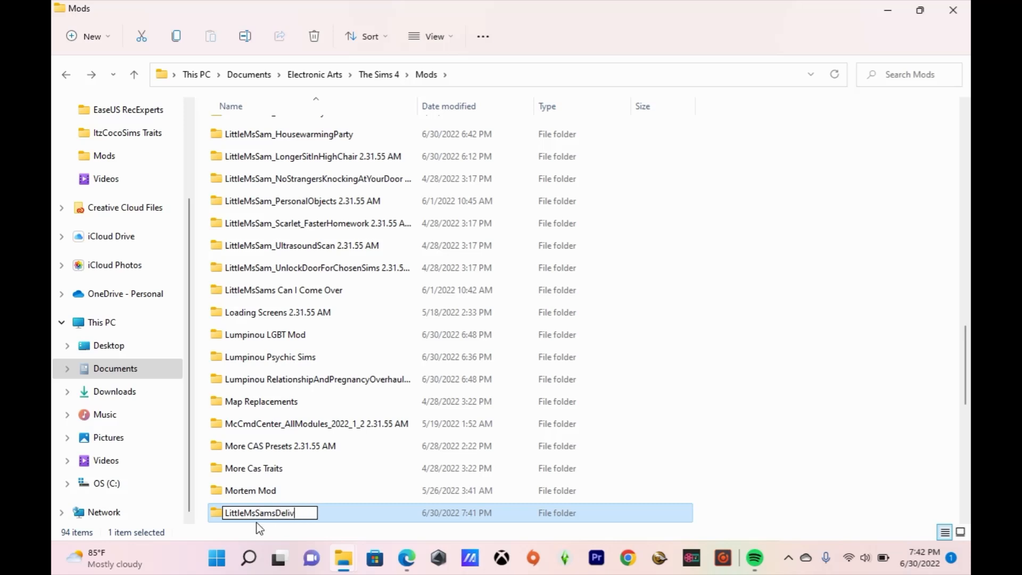
type("eryMod")
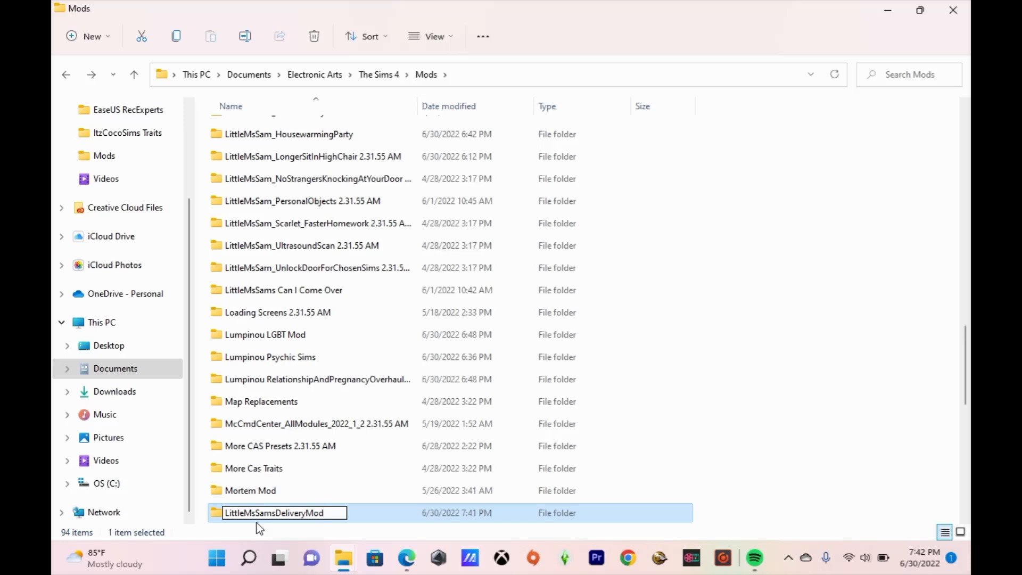
key("Return")
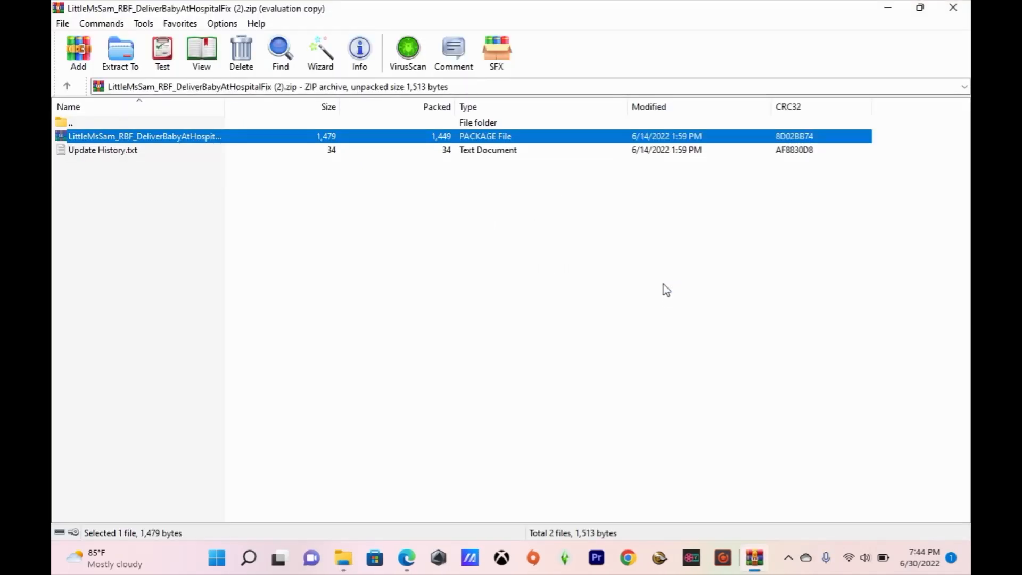
Start extracting the Deliver Baby at Hospital package to a specified folder and set the destination to Documents > Electronic Arts > The Sims 4 > Mods.
right_click(417, 138)
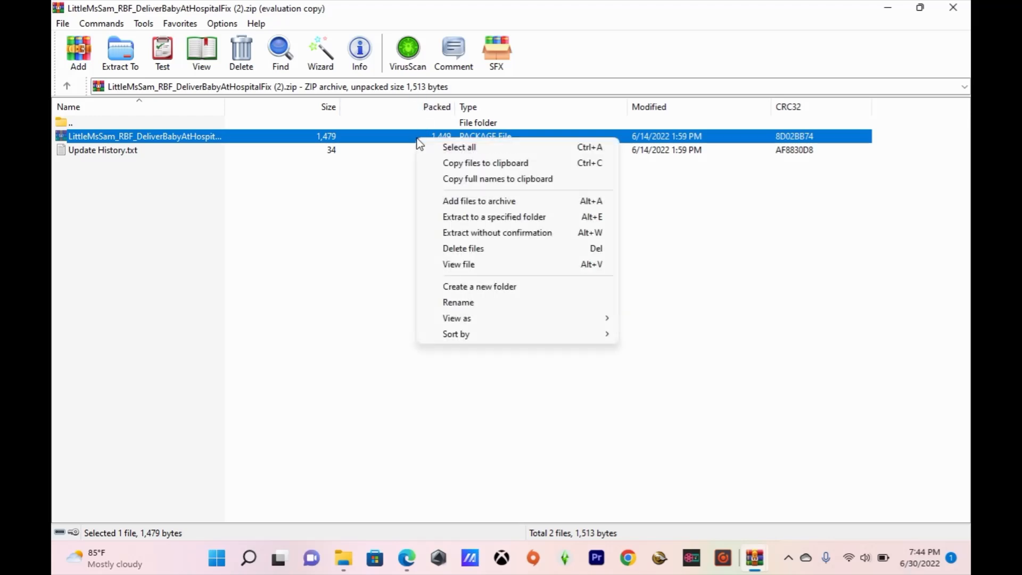
left_click(488, 217)
left_click(597, 381)
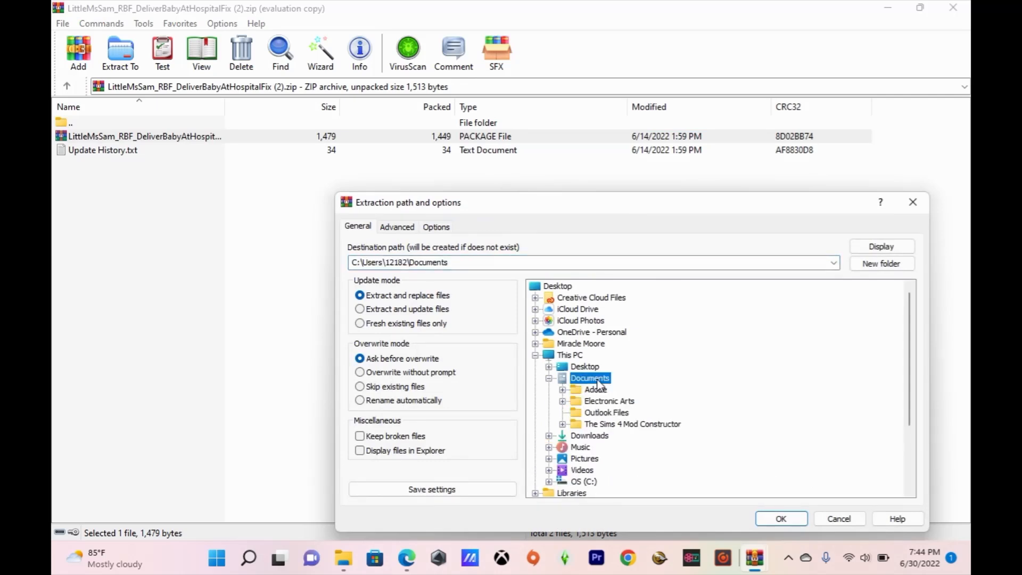
left_click(609, 402)
left_click(618, 413)
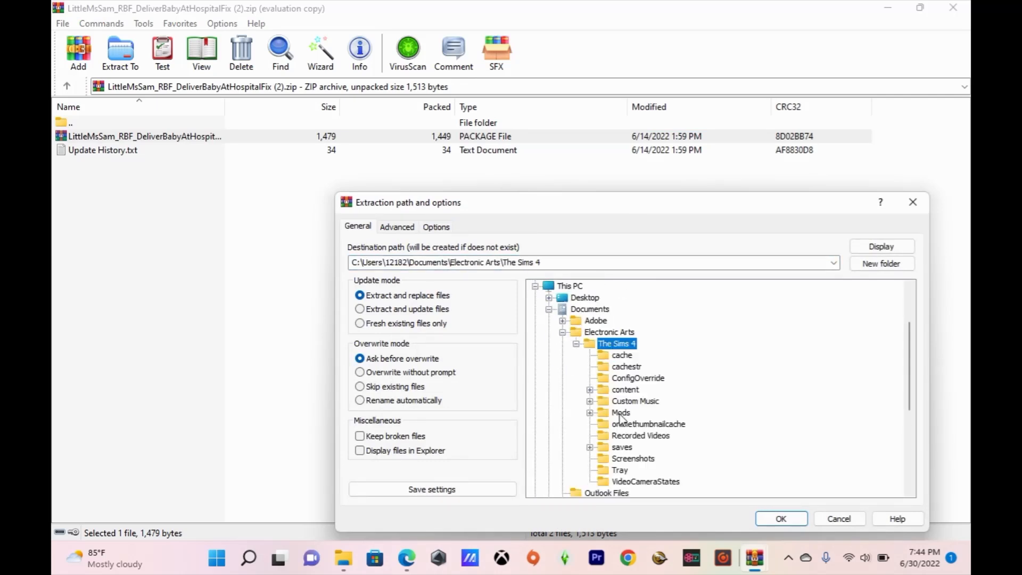
left_click(619, 414)
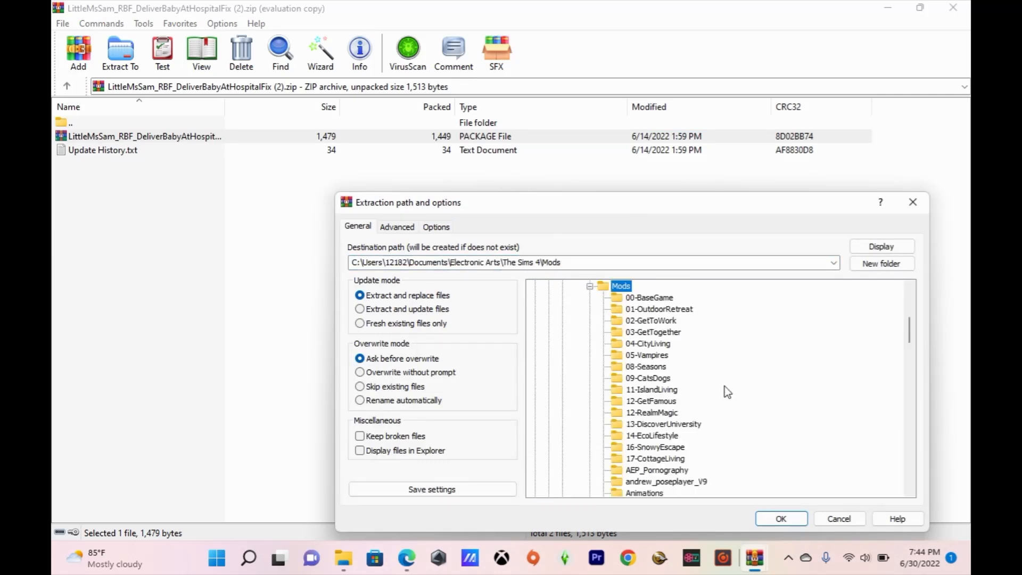
Choose the LittleMsSamsDeliveryMod folder within Mods as the extraction destination and enlarge the extraction dialog.
key("l")
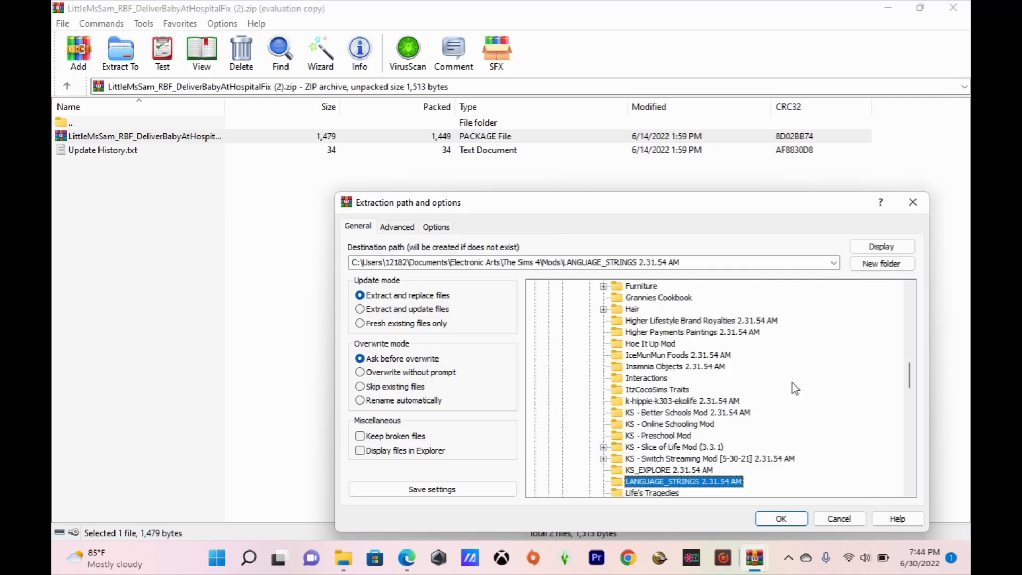
left_click_drag(904, 383, 894, 403)
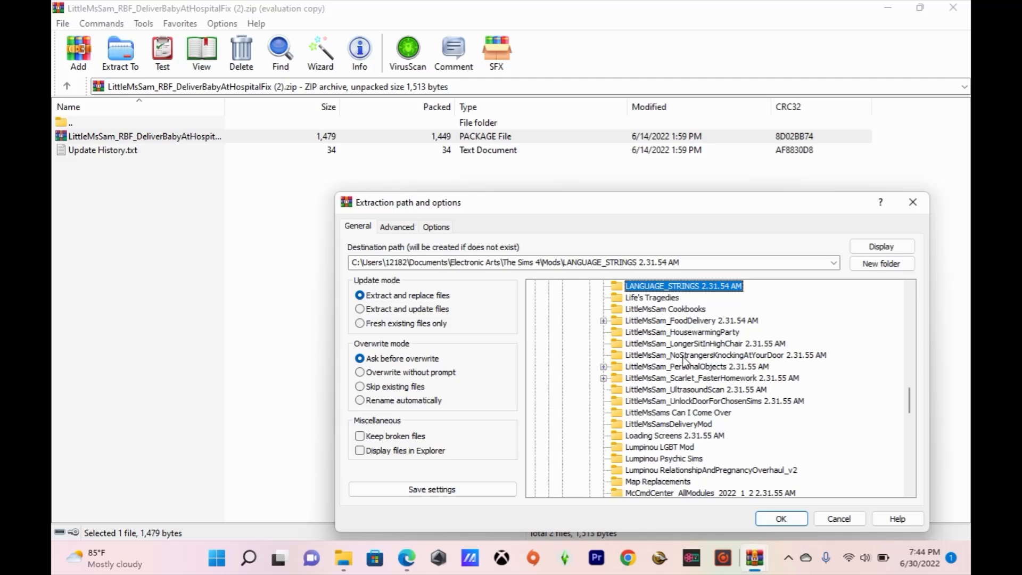
left_click(687, 426)
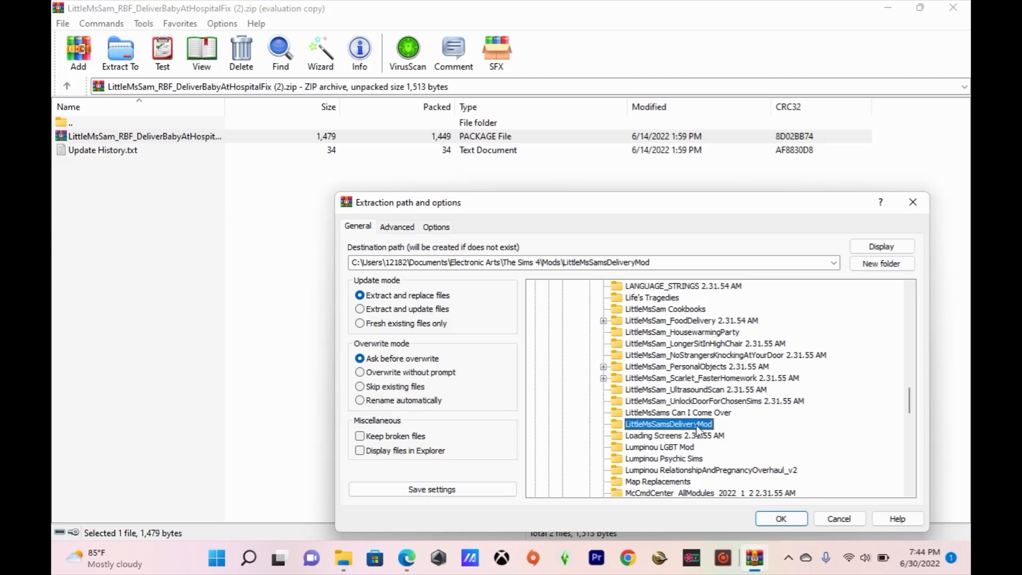
left_click_drag(720, 211, 585, 91)
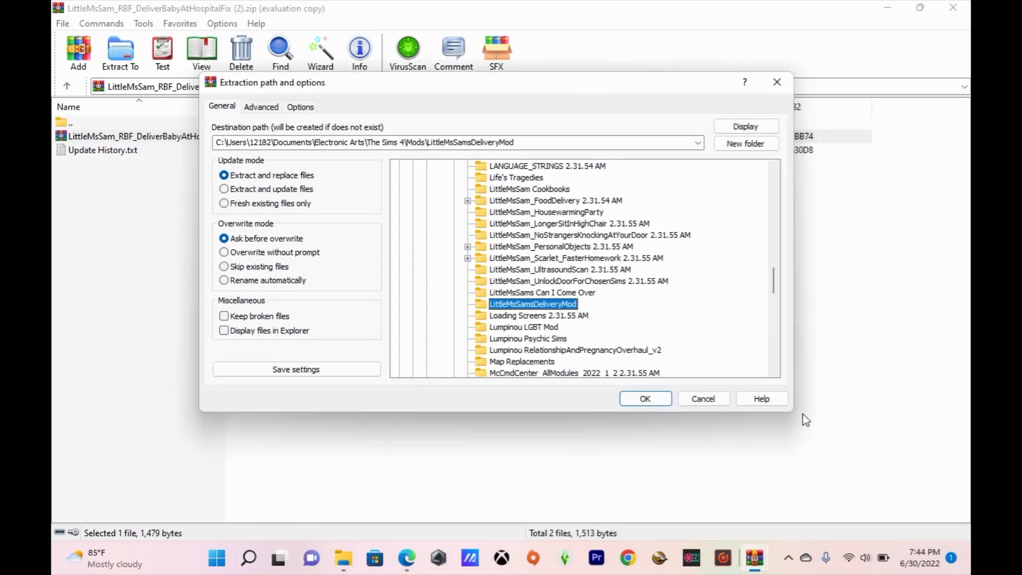
left_click_drag(791, 413, 903, 515)
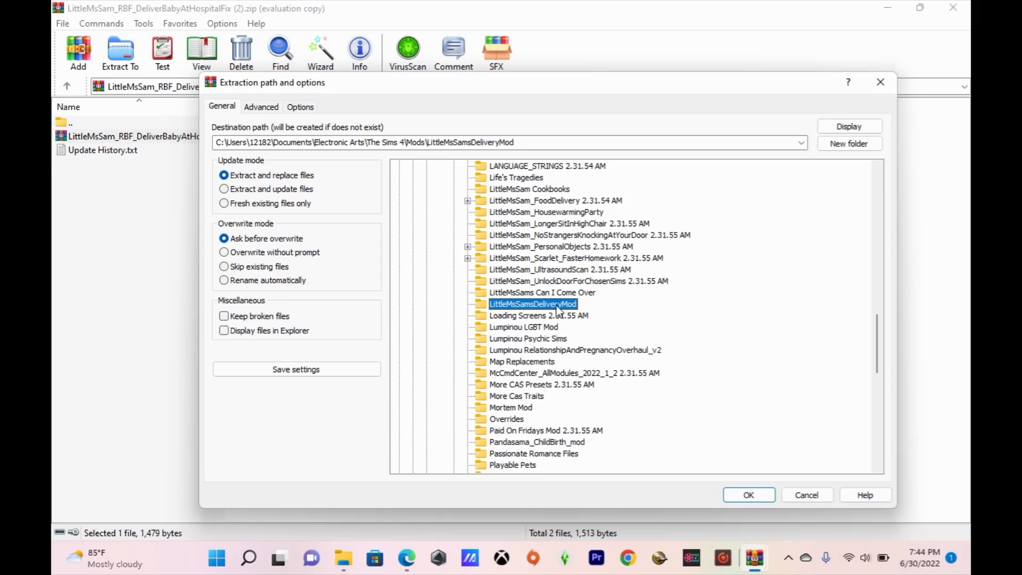
Change the extraction destination to the Loading Screens 2.31.55 AM folder within Mods.
left_click(557, 307)
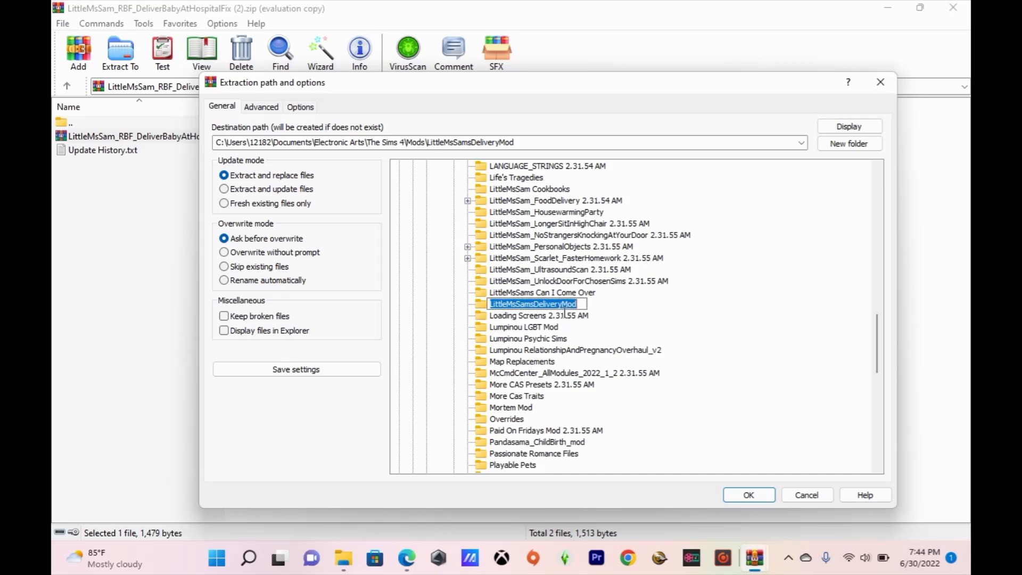
left_click(623, 313)
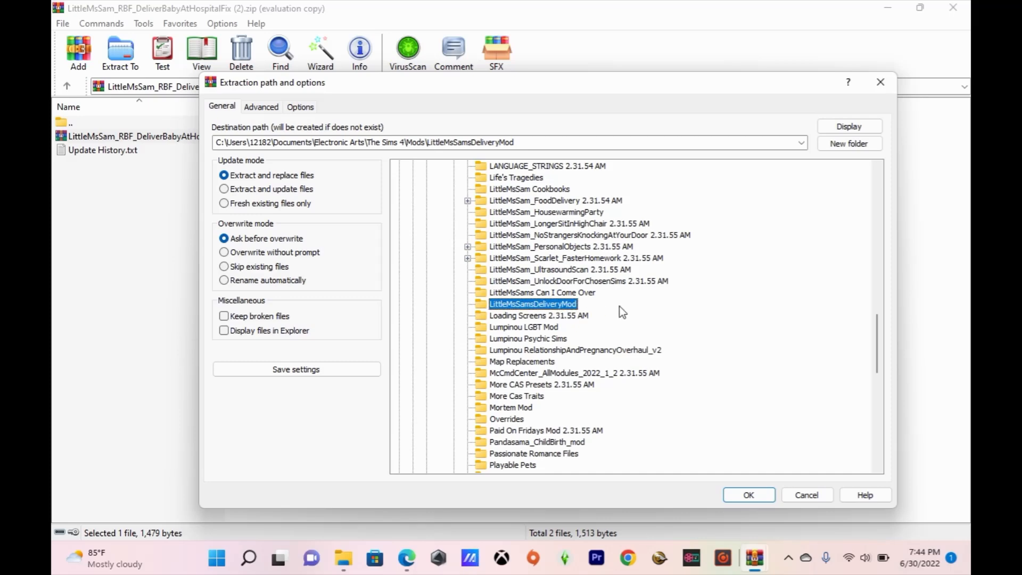
left_click(567, 316)
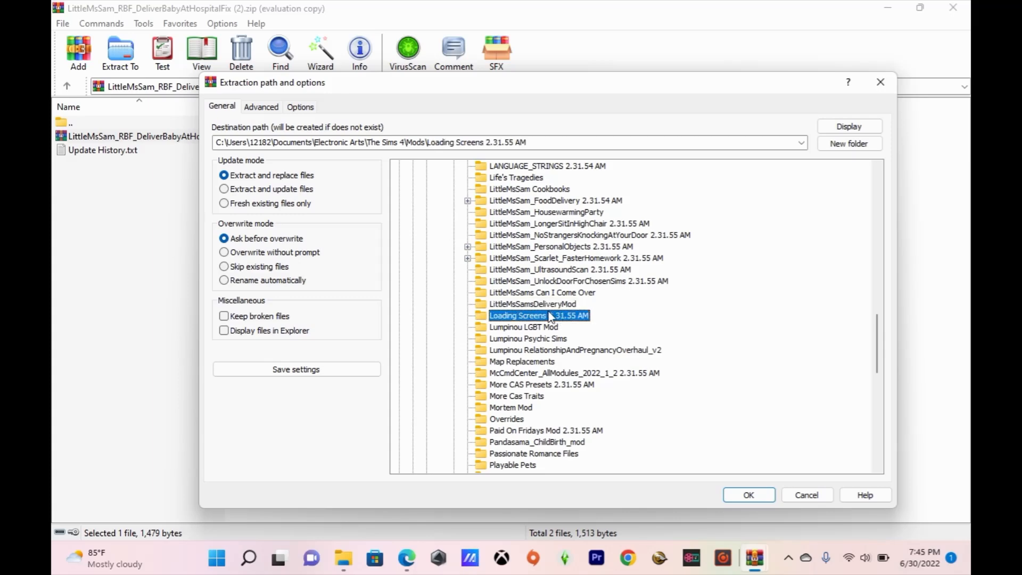
left_click(544, 317)
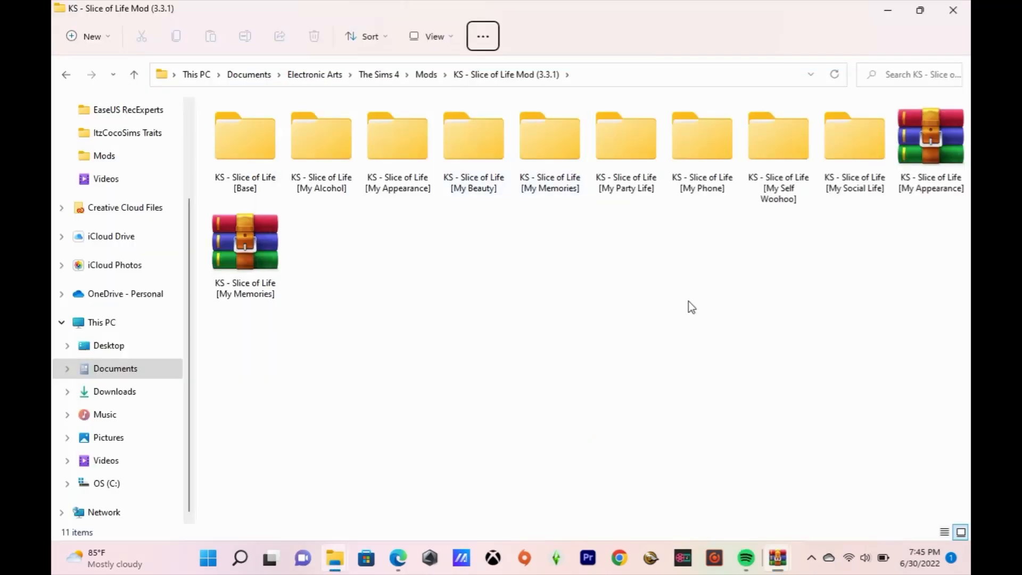
Select everything in the KS - Slice of Life Mod (3.3.1) folder, switch to medium icons, and clear the selection.
left_click(483, 37)
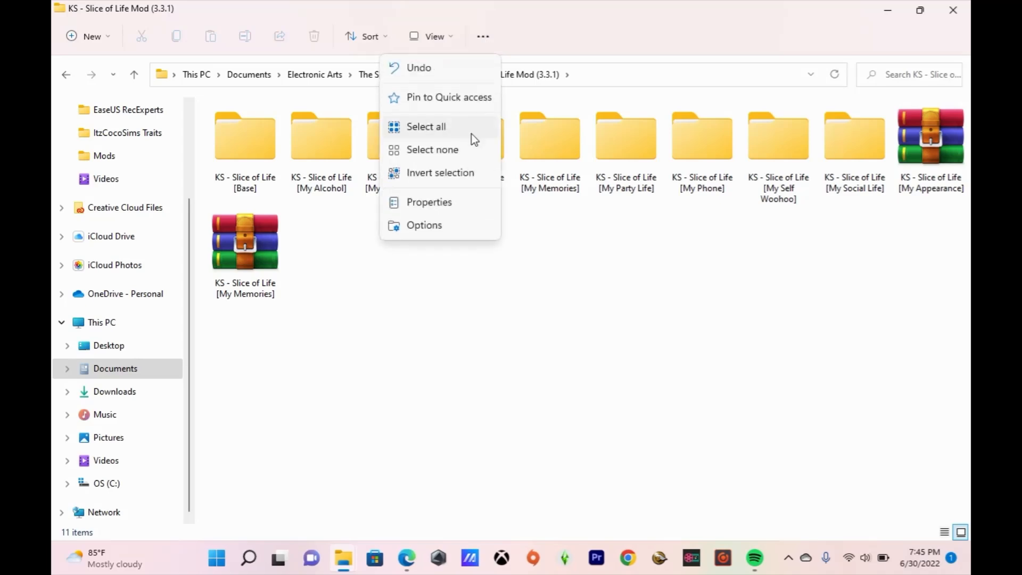
left_click(456, 132)
left_click(439, 36)
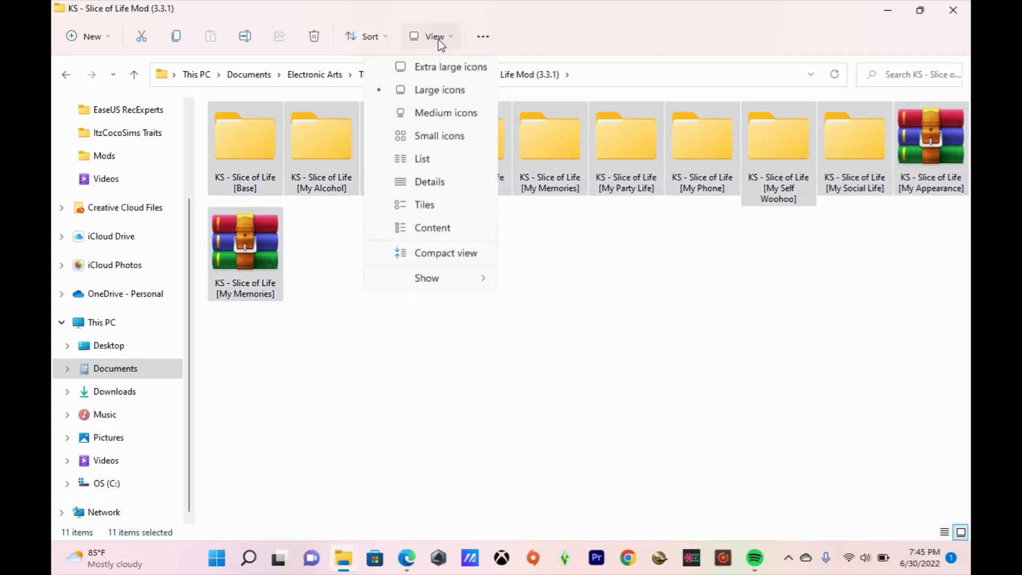
left_click(446, 116)
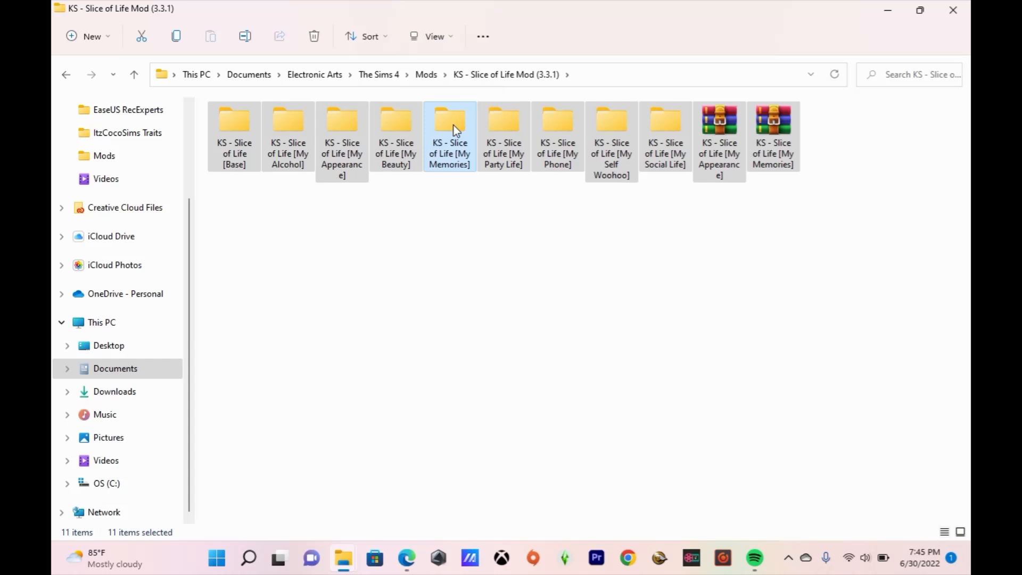
left_click(510, 243)
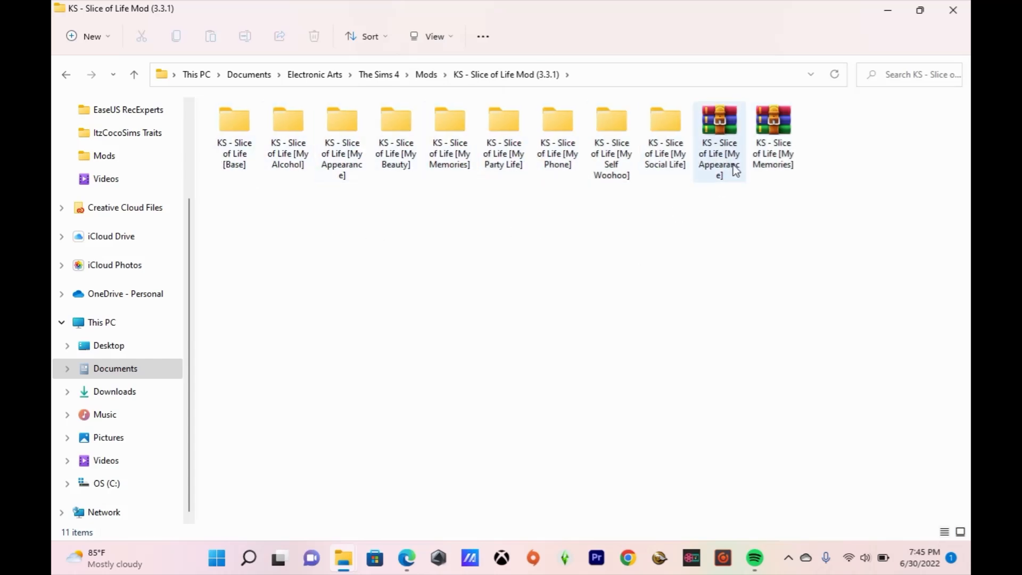
Try the Tiles view for the KS - Slice of Life Mod (3.3.1) folder and settle on the Content view.
left_click(442, 43)
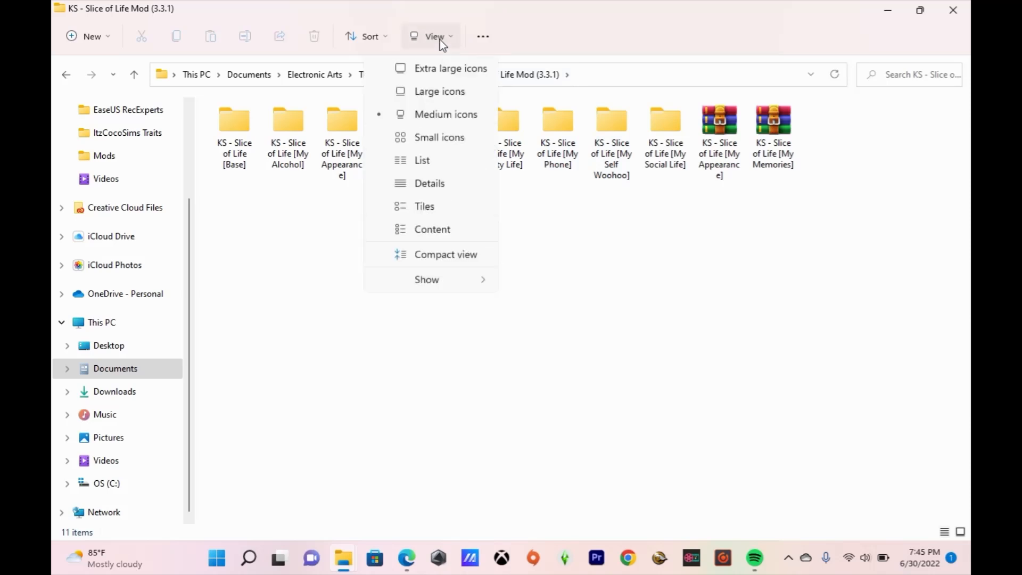
left_click(437, 212)
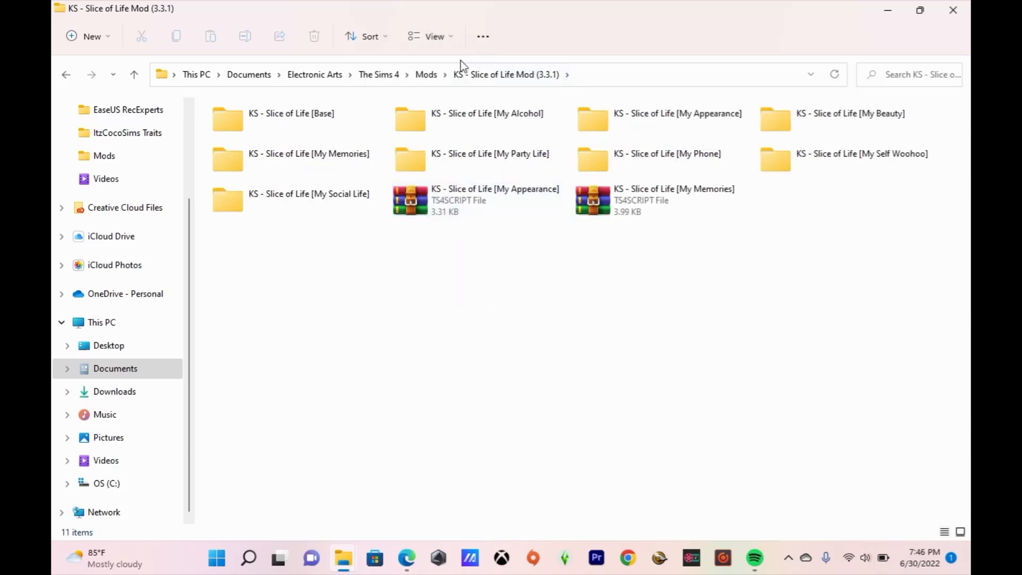
left_click(435, 46)
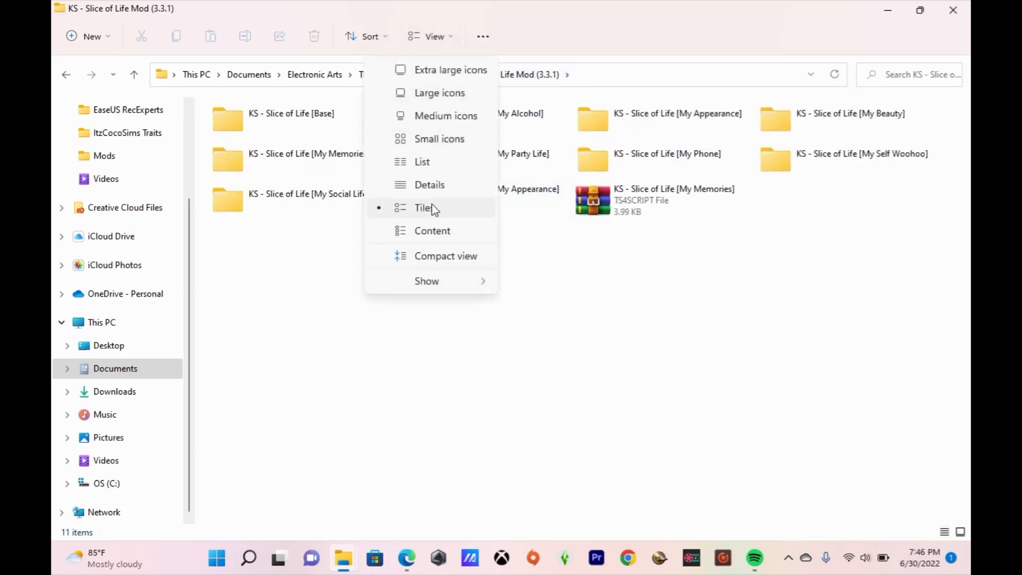
left_click(433, 237)
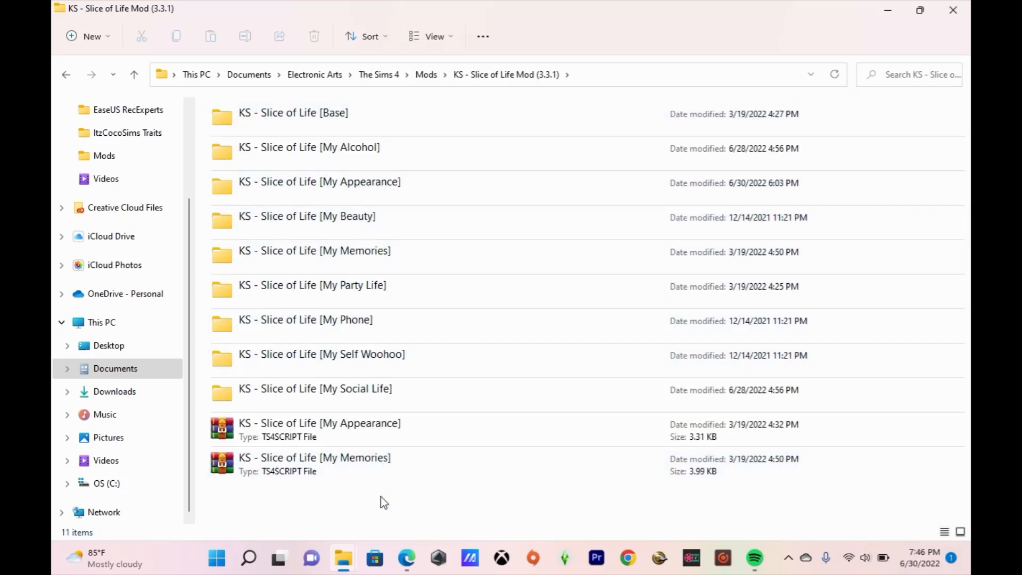
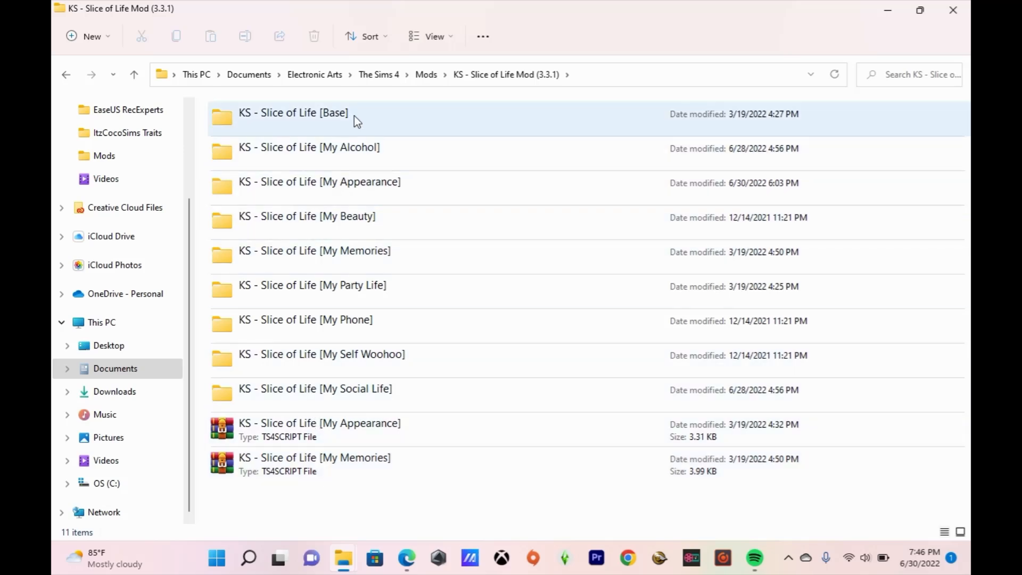
Return to Mods, reopen KS - Slice of Life Mod (3.3.1), and view the contents of its My Social Life subfolder.
left_click(429, 78)
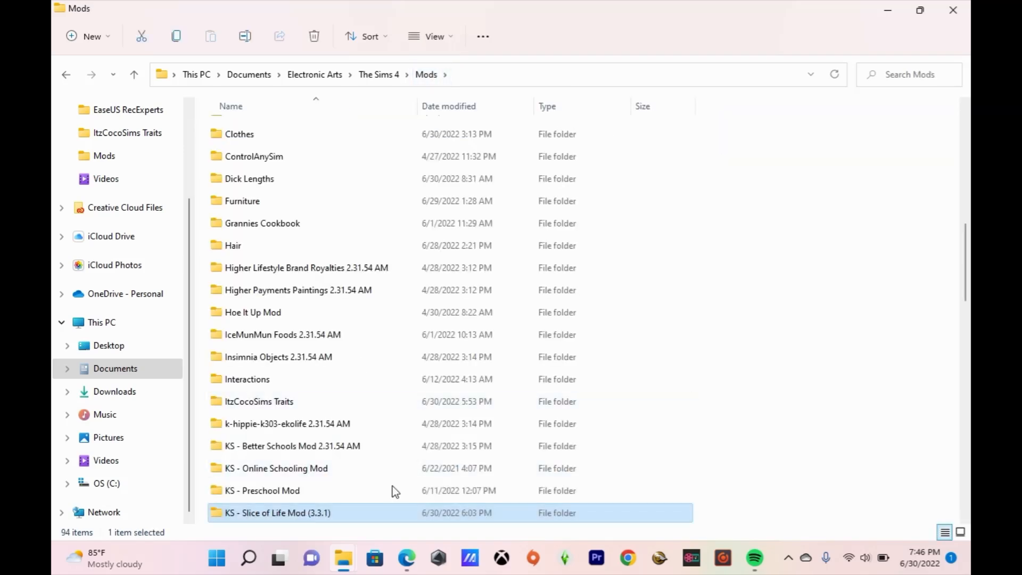
scroll(968, 310, "down", 3)
left_click(489, 283)
double_click(489, 282)
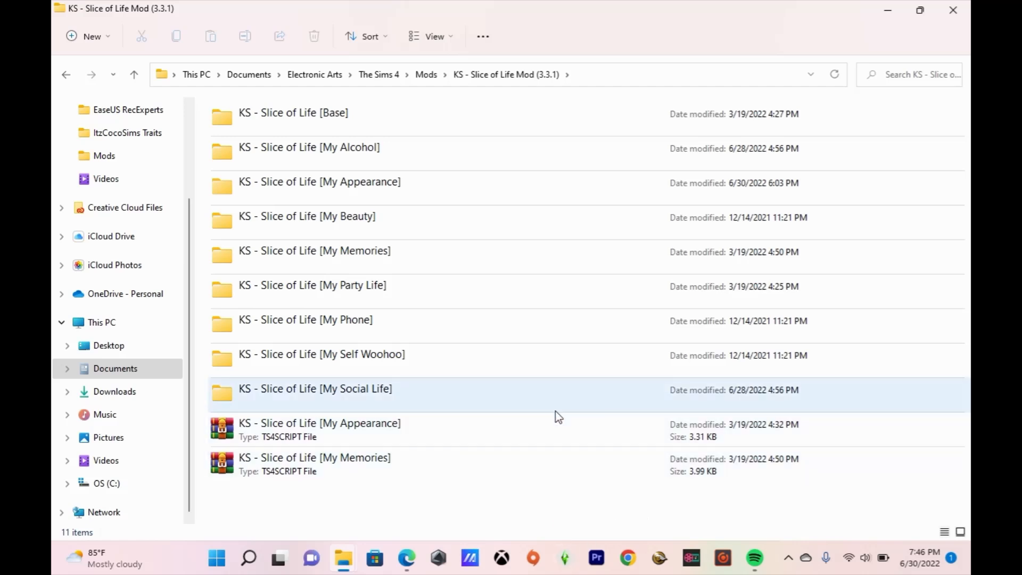
left_click(533, 408)
double_click(533, 408)
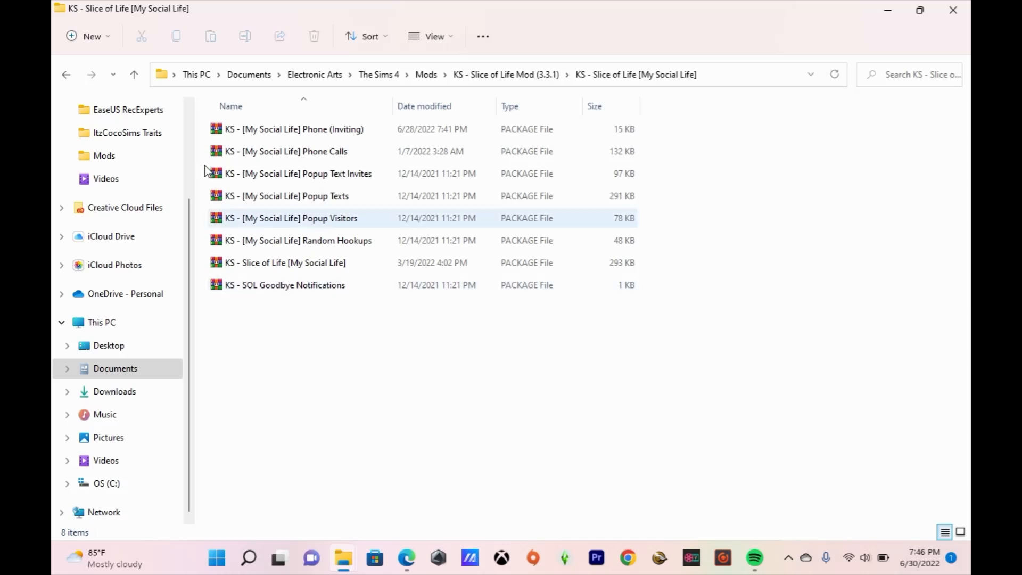
left_click(66, 75)
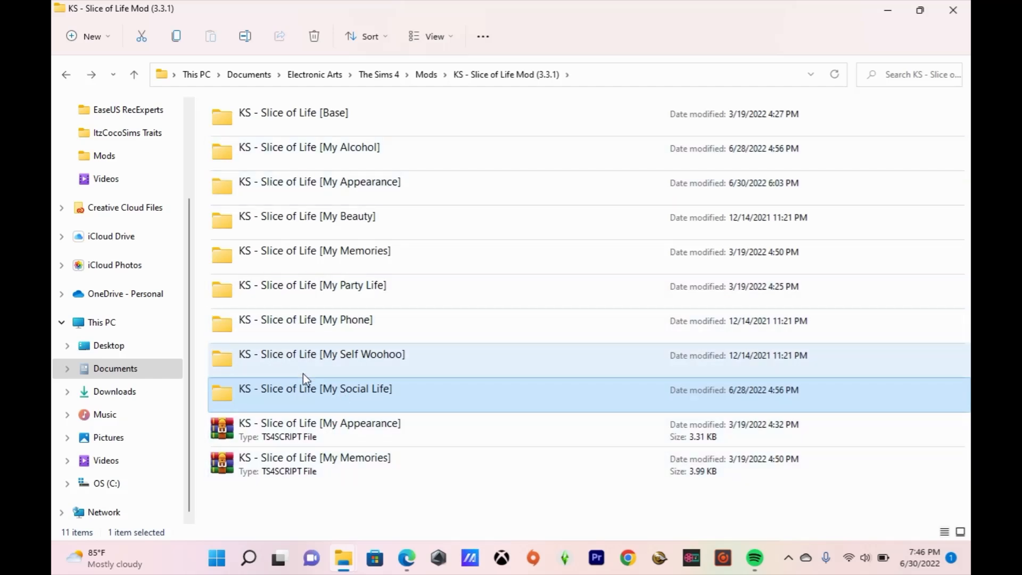
Reopen KS - Slice of Life Mod (3.3.1) from Mods and compare its structure with the contents of the Hair folder.
left_click(429, 80)
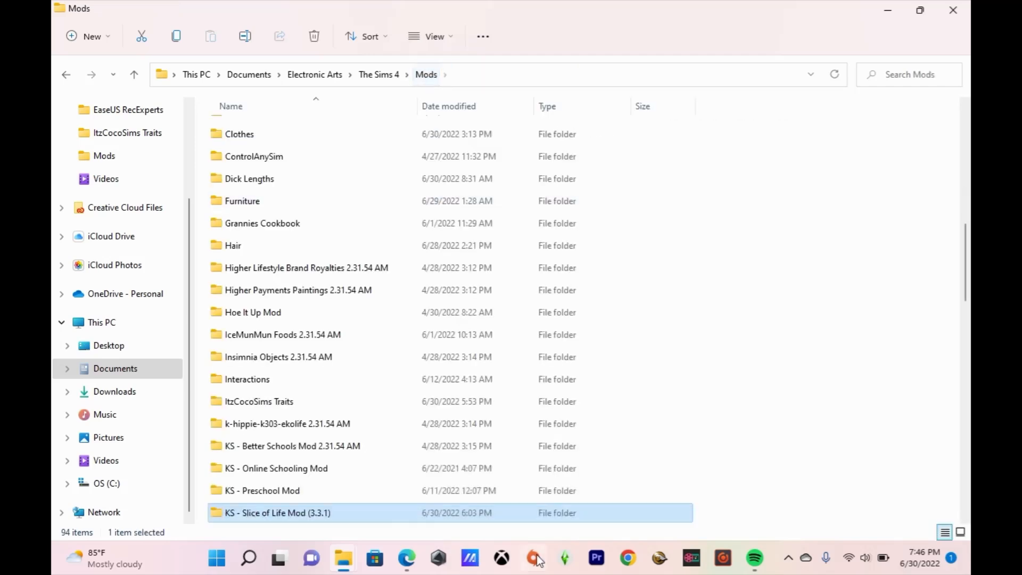
scroll(956, 332, "down", 4)
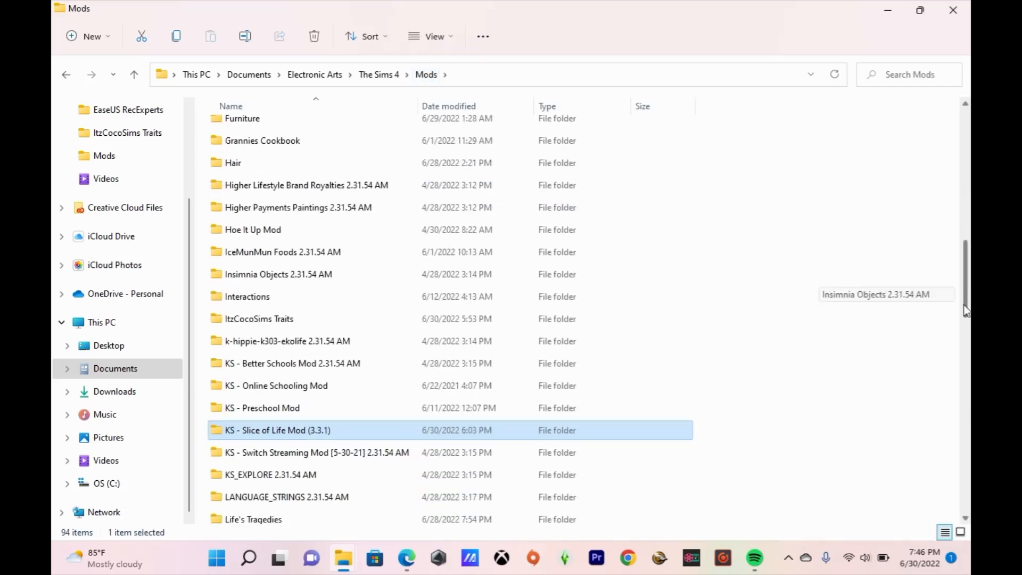
double_click(360, 292)
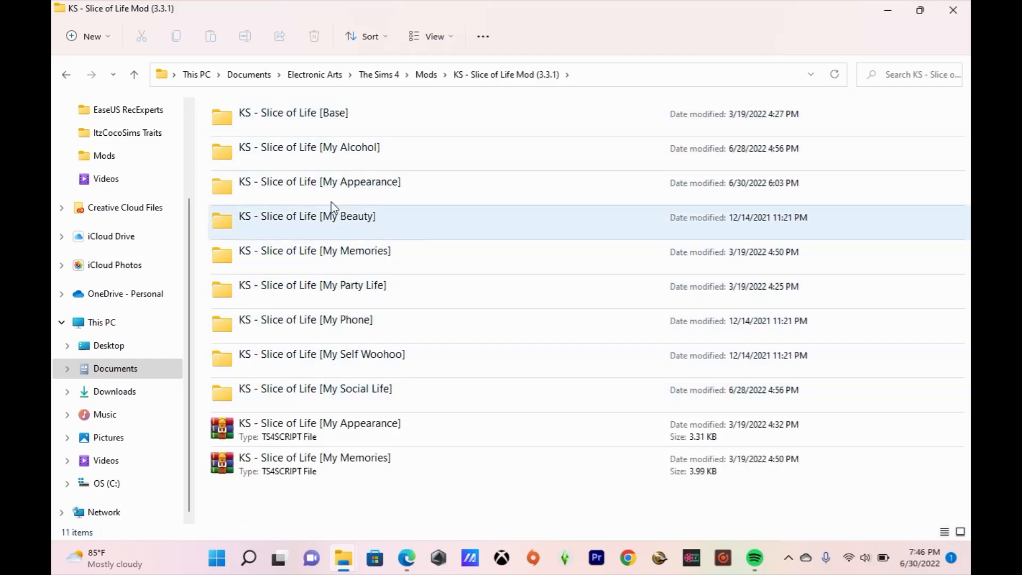
left_click(66, 75)
double_click(288, 245)
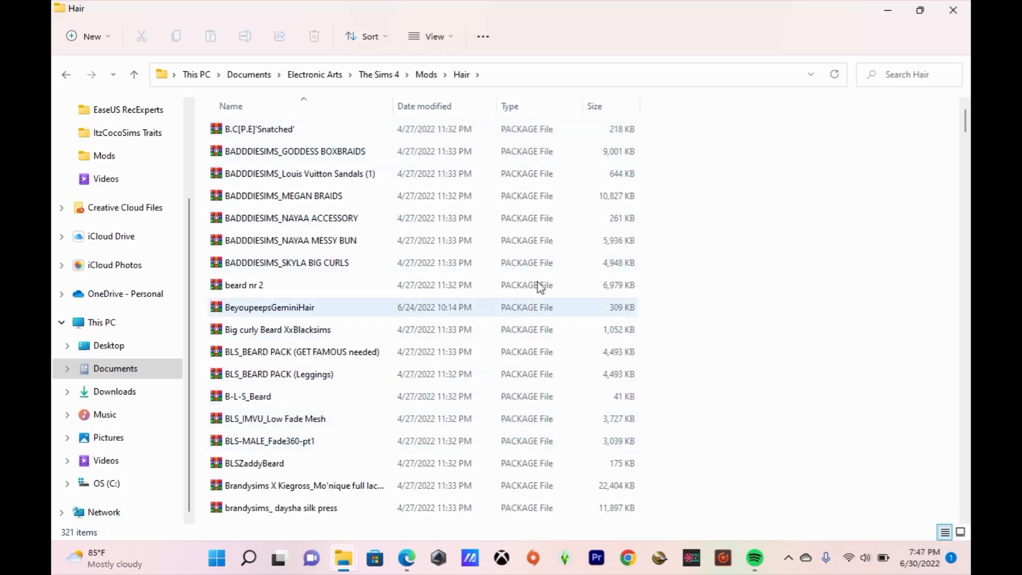
left_click(64, 77)
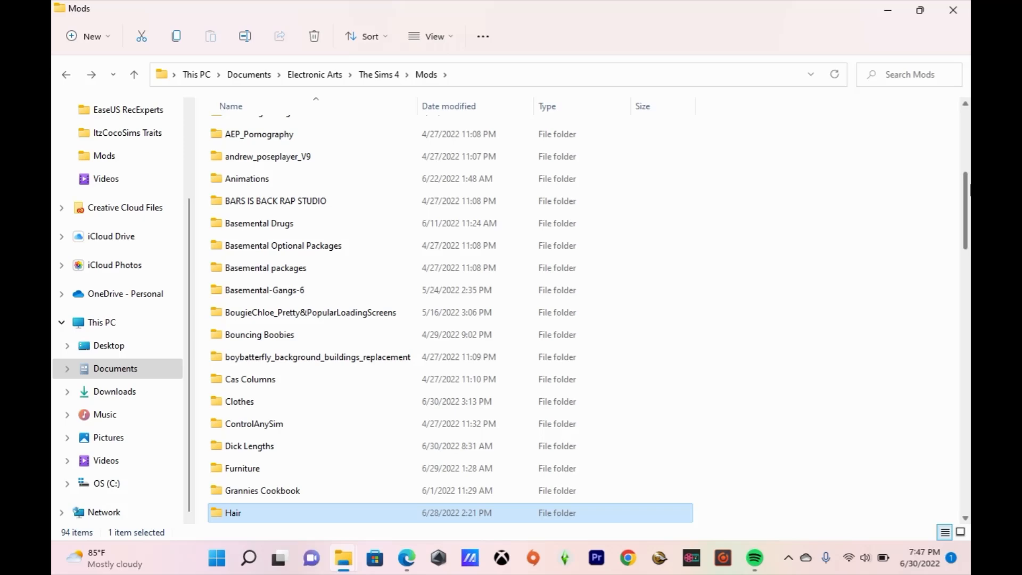
Open KS - Slice of Life Mod (3.3.1) again and inspect its My Appearance and My Social Life subfolders.
left_click_drag(968, 201, 950, 276)
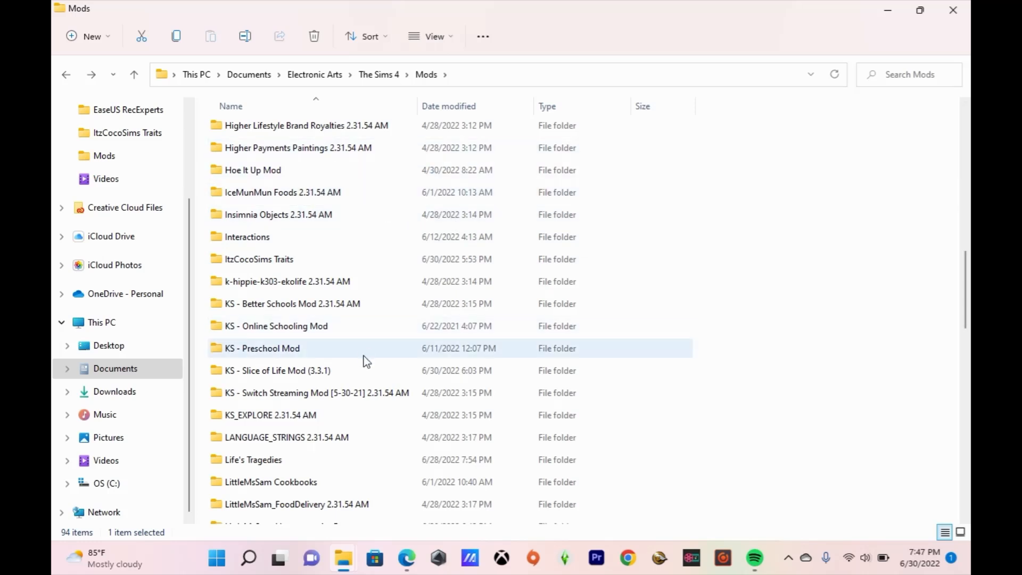
double_click(328, 371)
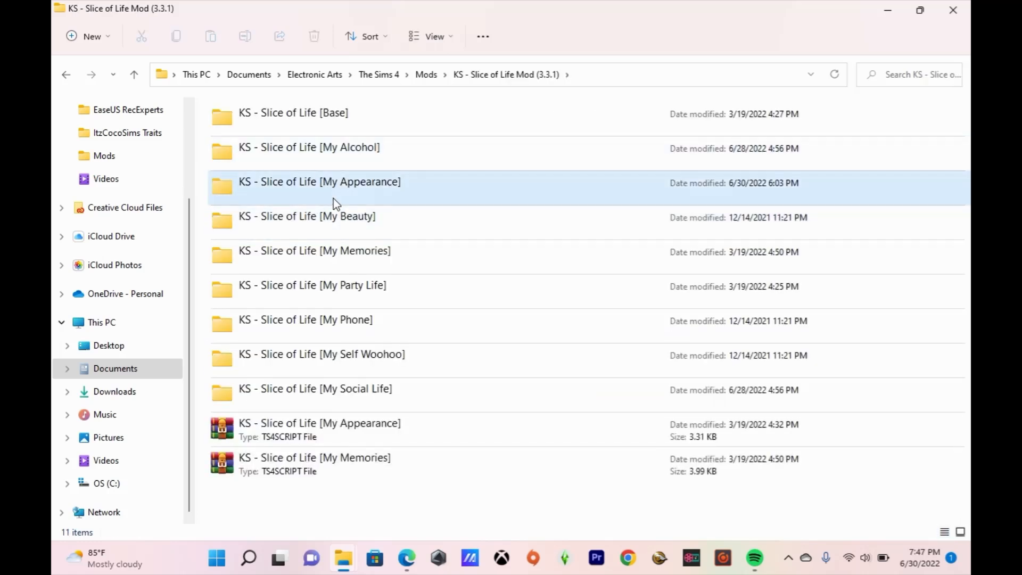
double_click(333, 198)
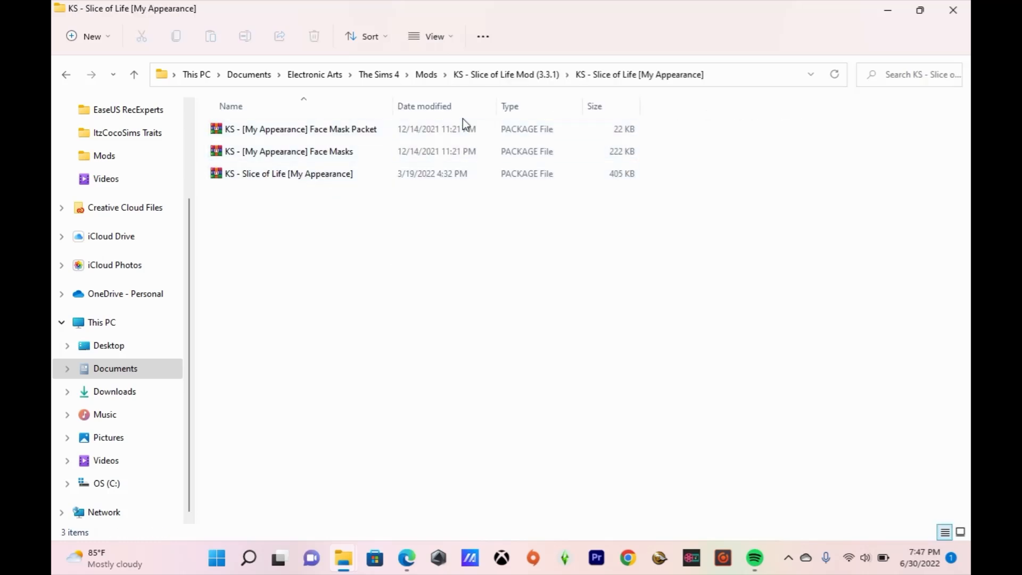
left_click(66, 74)
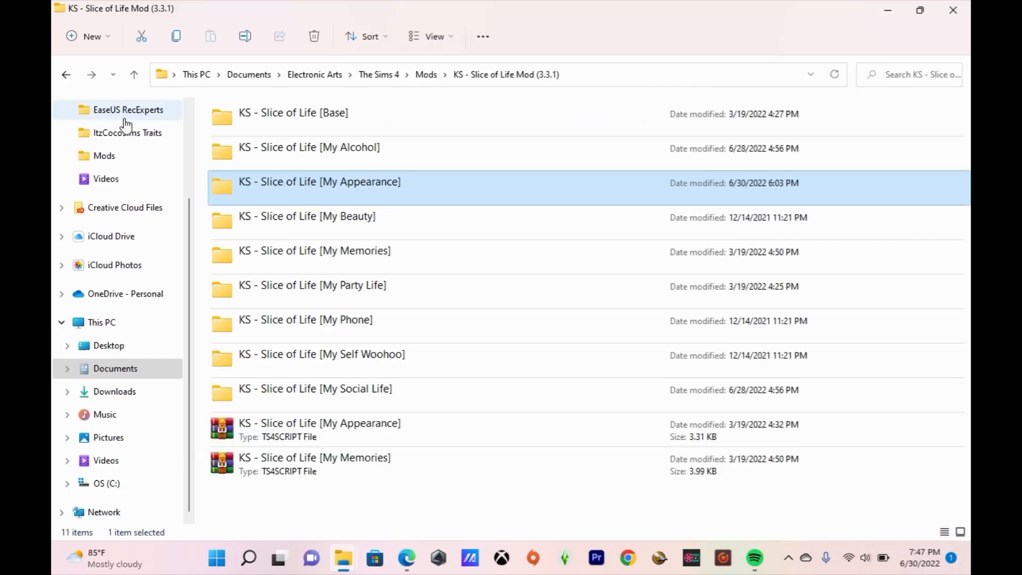
left_click(289, 391)
double_click(290, 390)
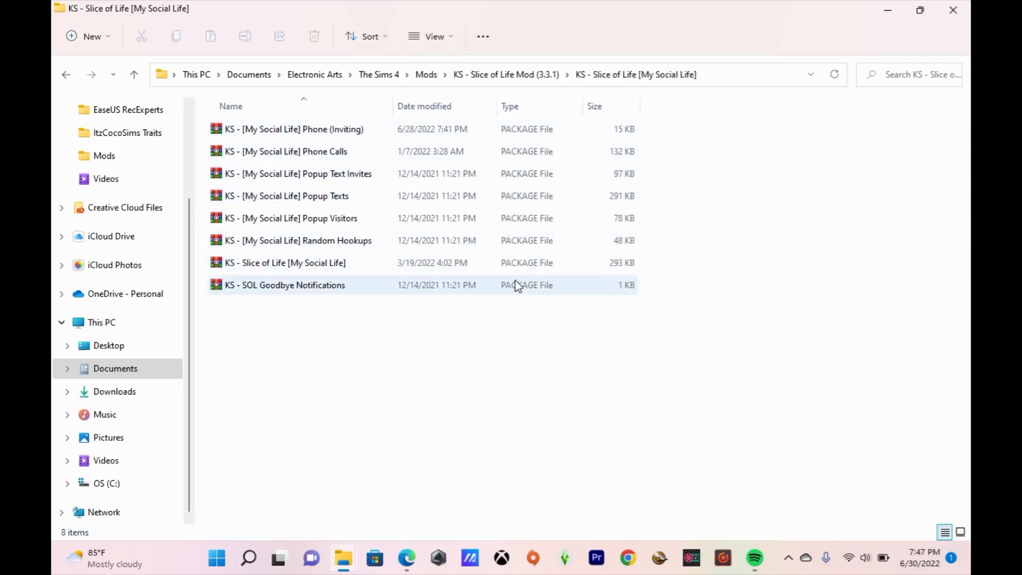
left_click(61, 76)
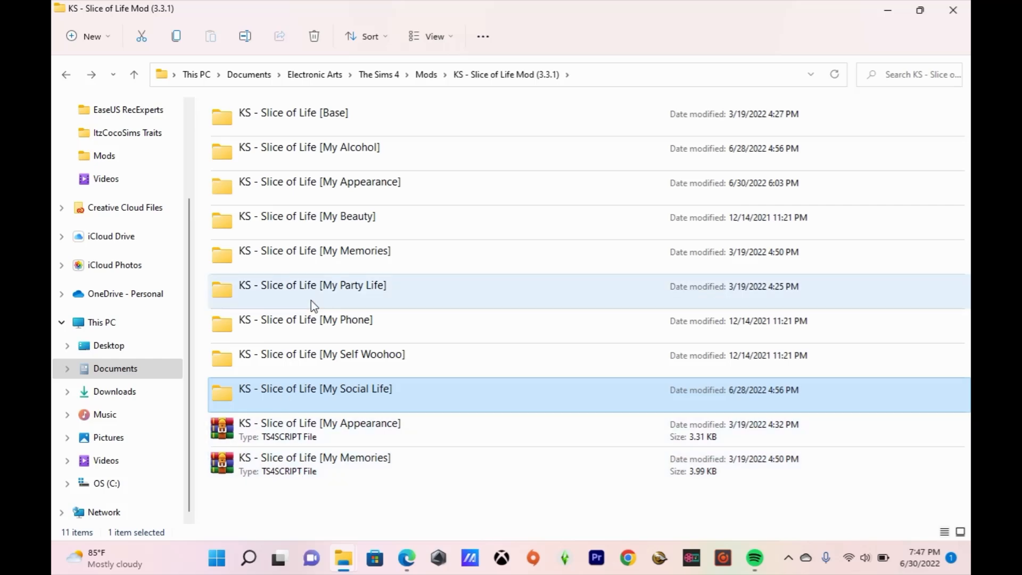
Move the KS - Slice of Life [My Memories] script file into the My Social Life folder and back out to the mod's main folder.
left_click(322, 469)
left_click_drag(314, 466, 282, 398)
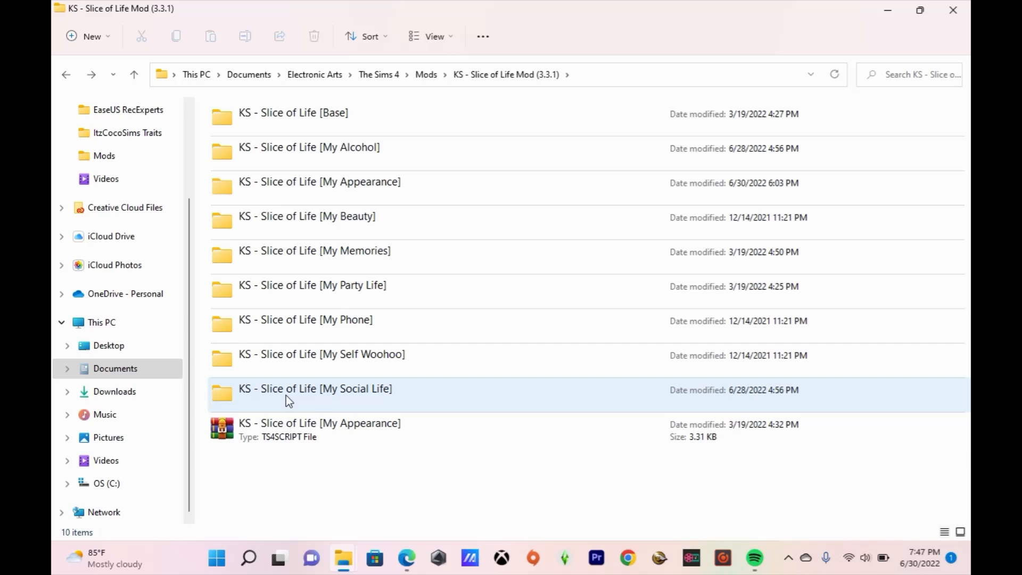
double_click(287, 400)
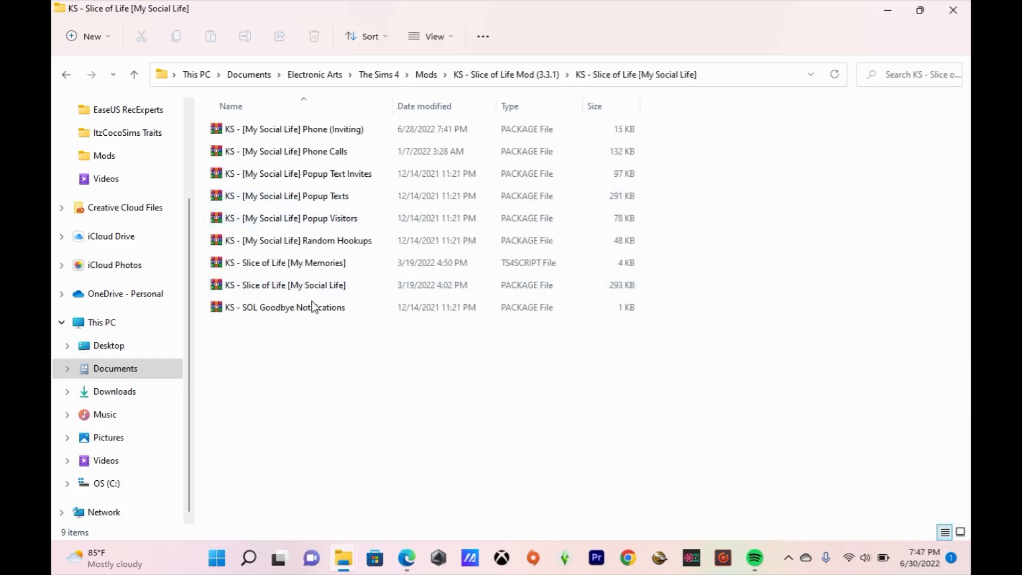
left_click_drag(535, 264, 507, 75)
left_click(507, 75)
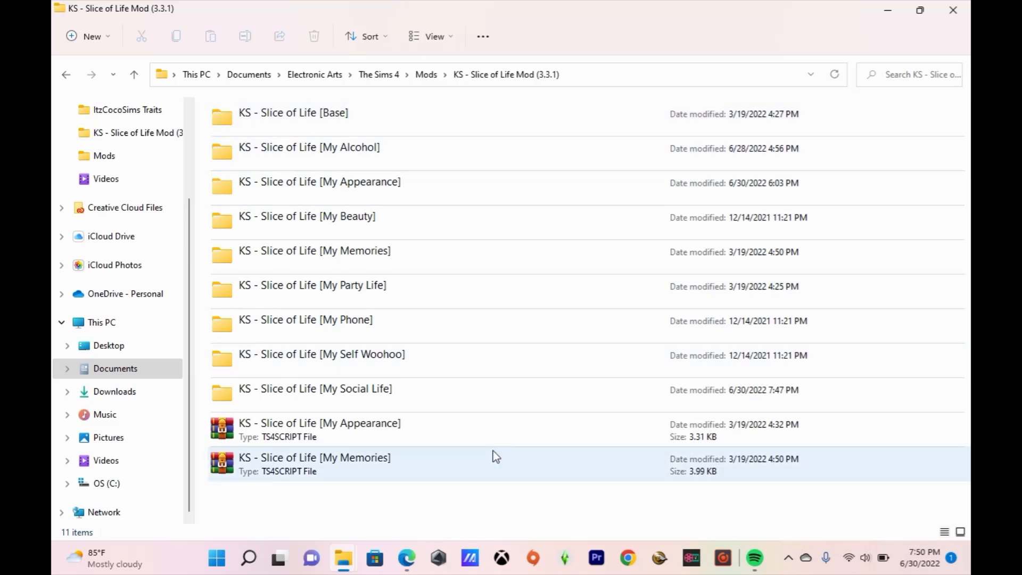
Inspect the contents of the Base and My Alcohol subfolders in KS - Slice of Life Mod (3.3.1).
double_click(419, 123)
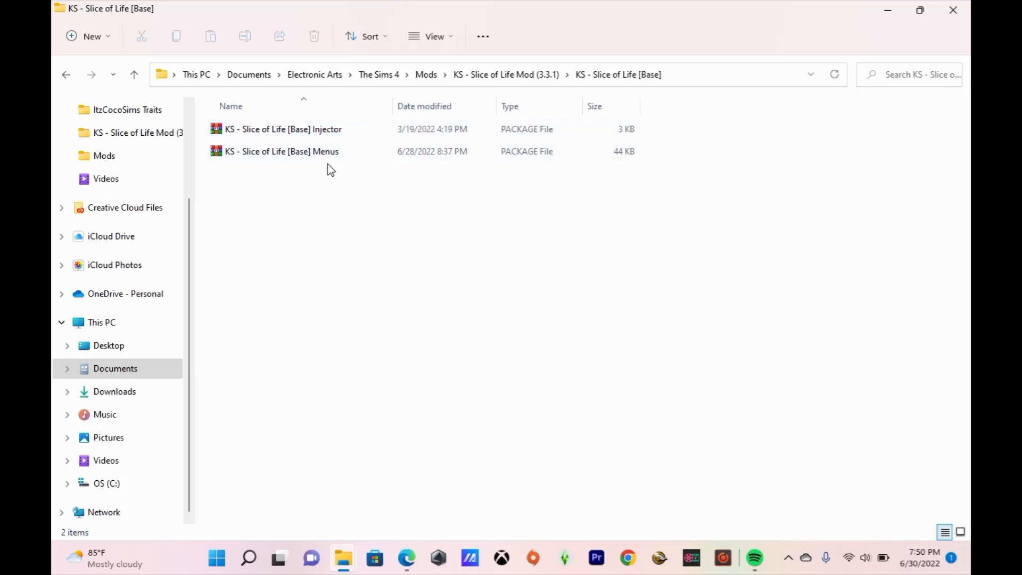
left_click(65, 75)
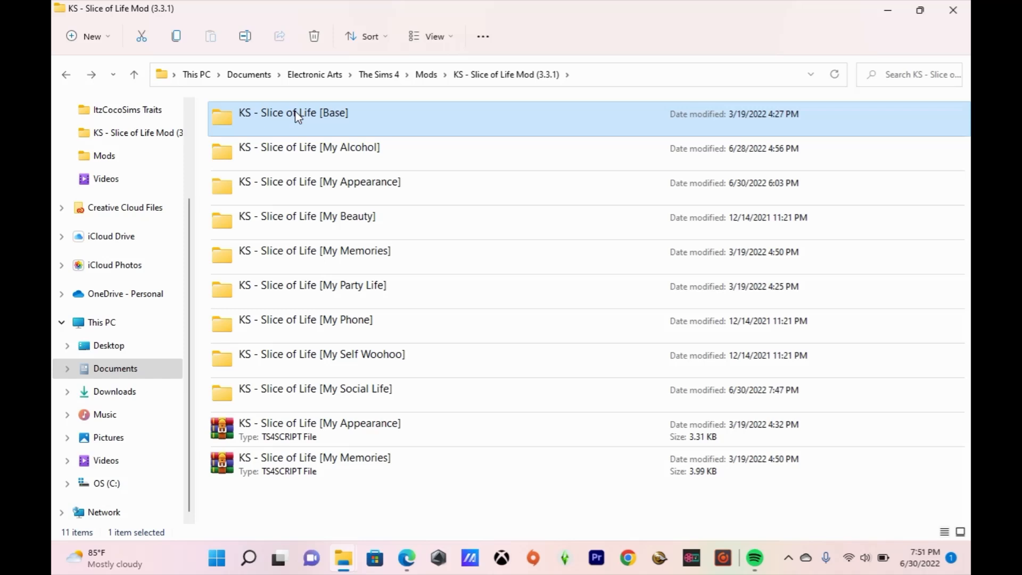
double_click(307, 150)
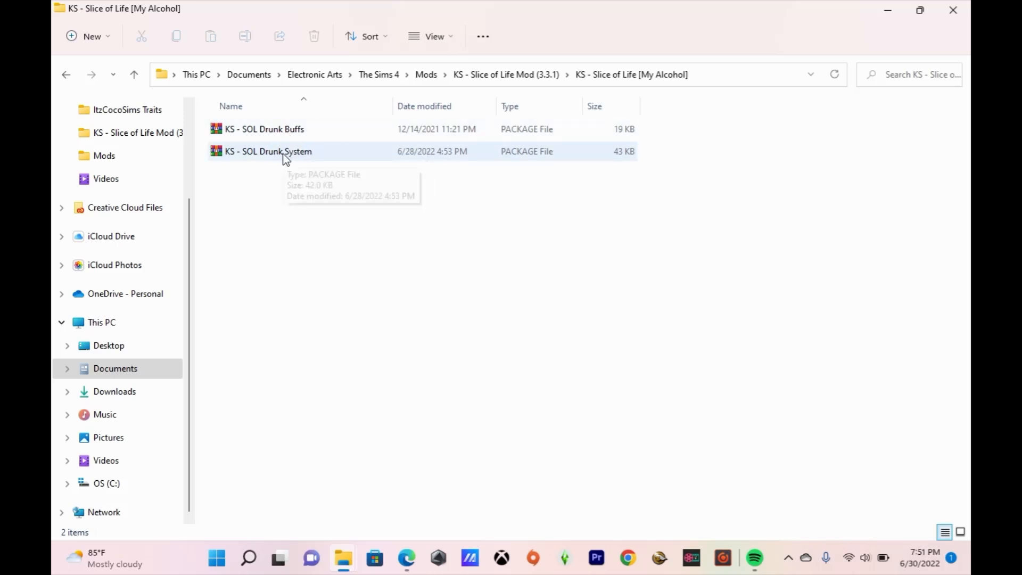
left_click(68, 70)
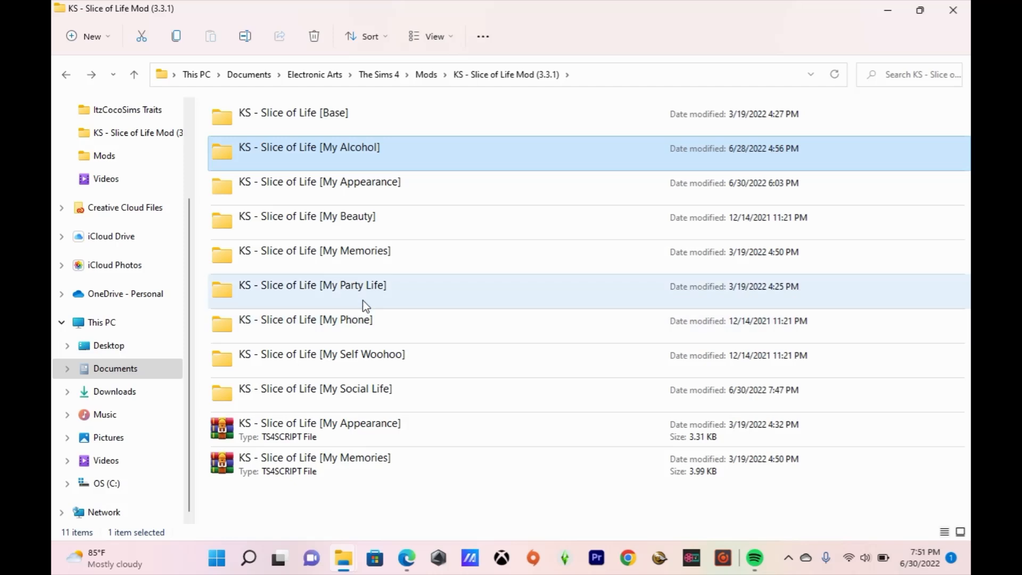
Delete the KS - Slice of Life [My Memories] folder.
left_click(354, 254)
right_click(353, 254)
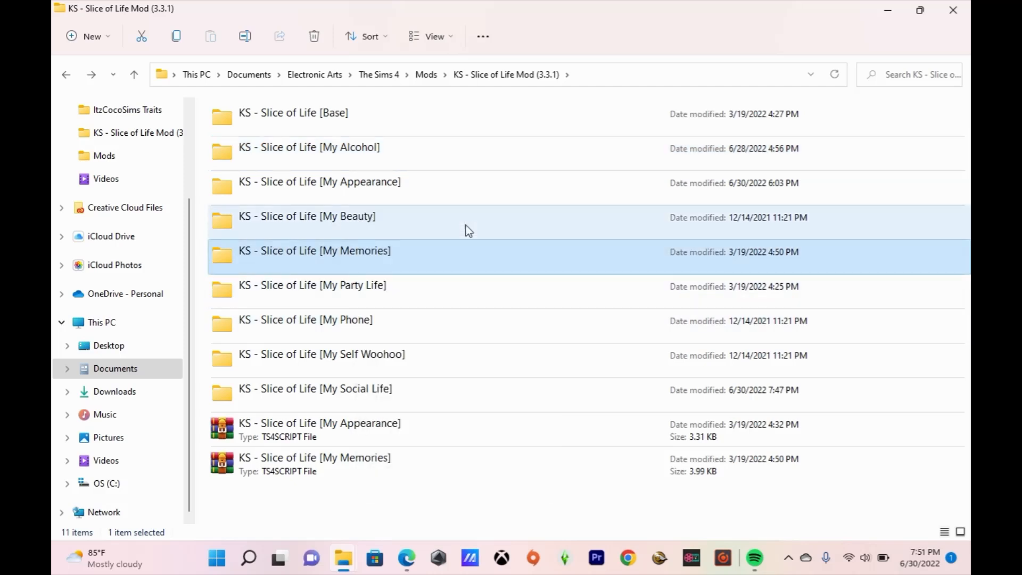
key("Delete")
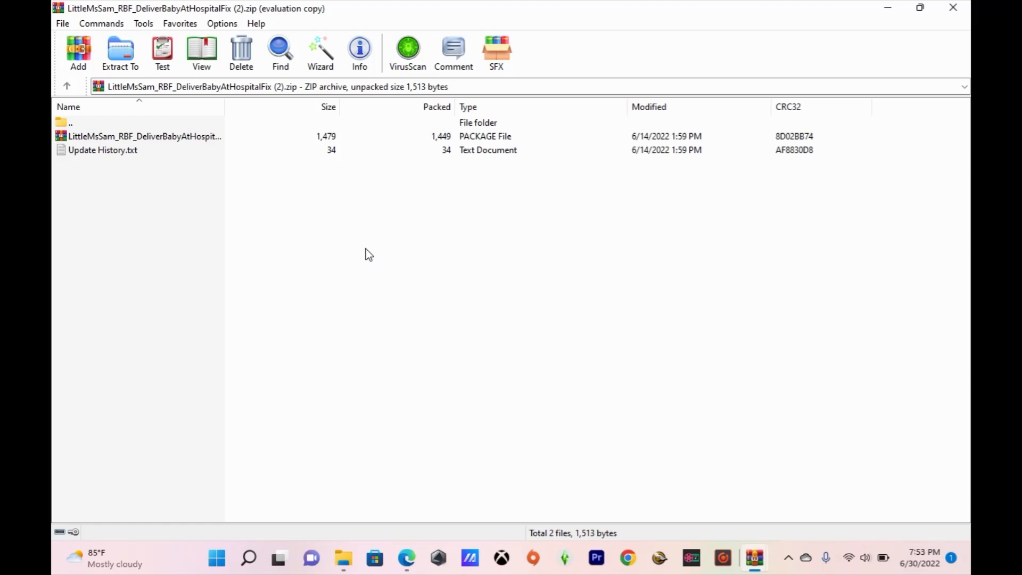
Start extracting the Deliver Baby at Hospital package to a specified folder, going to LANGUAGE_STRINGS 2.31.54 AM in Documents > Electronic Arts > The Sims 4 > Mods.
right_click(235, 137)
left_click(337, 218)
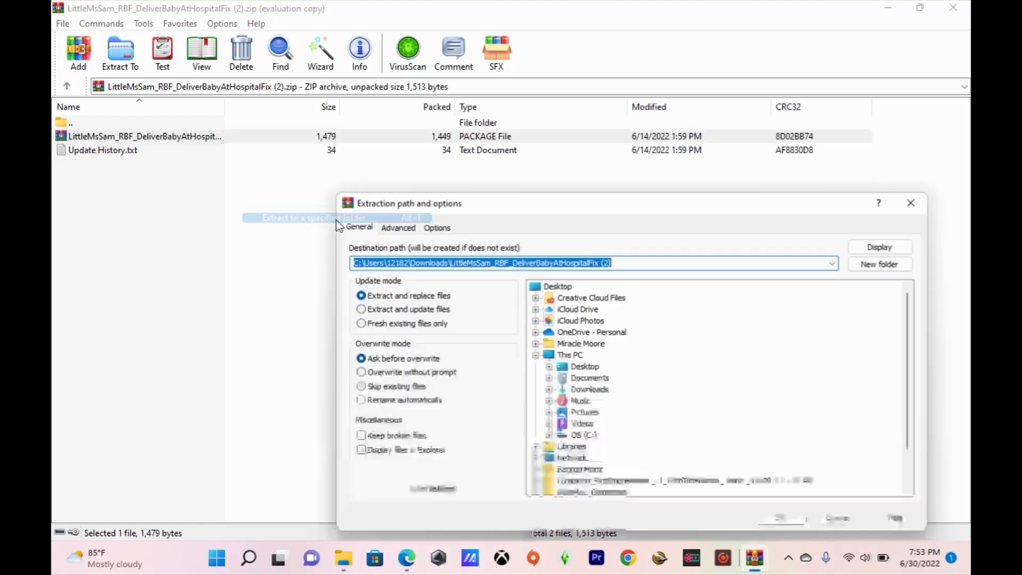
double_click(590, 379)
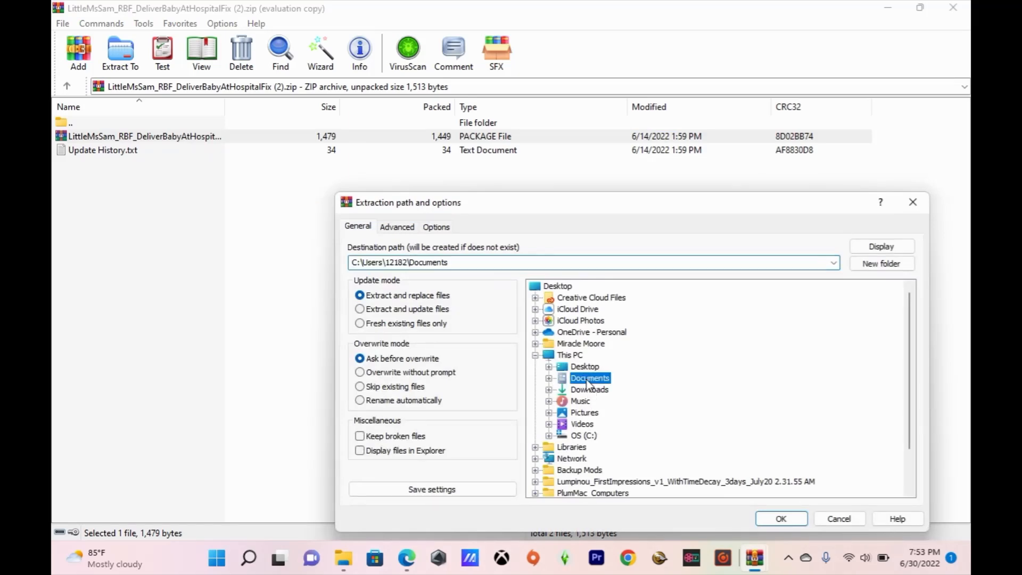
left_click(613, 403)
double_click(614, 404)
double_click(616, 413)
double_click(618, 415)
key("l")
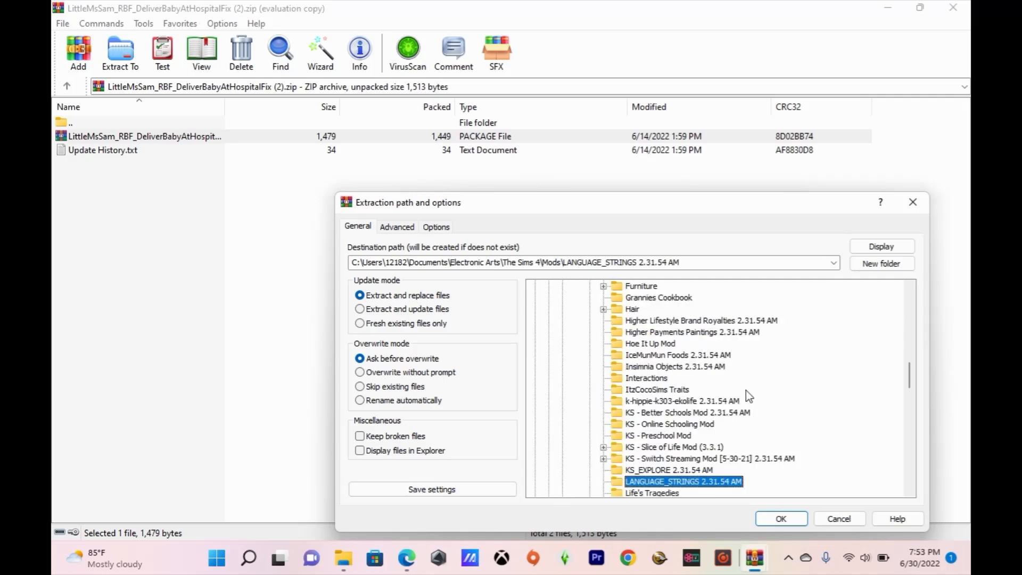
Enlarge the extraction dialog and pick LittleMsSamsDeliveryMod, followed by LittleMsSam_Scarlet_FasterHomework 2.31.55 AM, as the destination within Mods.
mouse_move(910, 381)
left_mouse_down()
mouse_move(911, 410)
mouse_move(907, 398)
left_mouse_up()
left_click_drag(790, 207, 631, 90)
left_click_drag(772, 415, 936, 538)
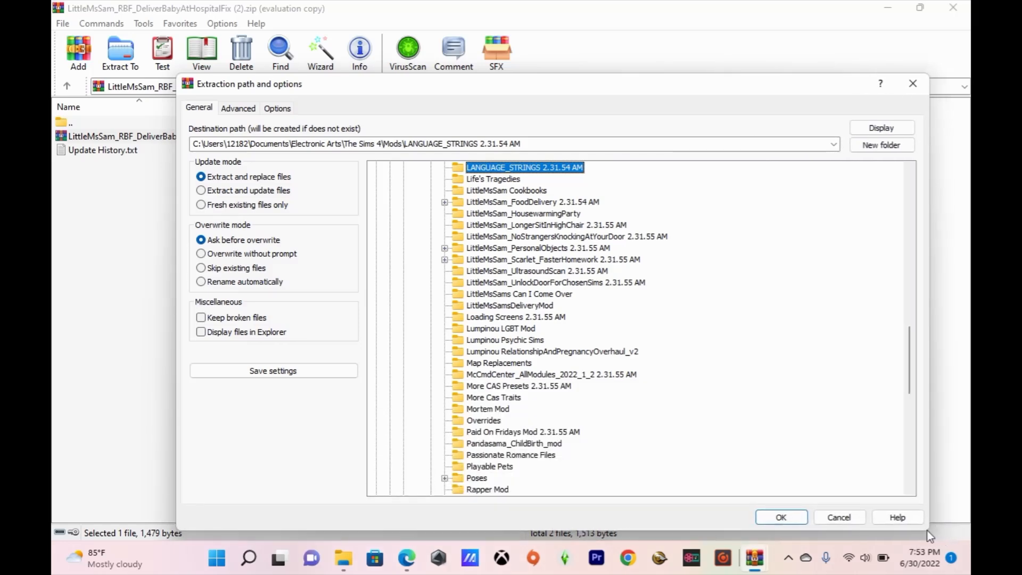
left_click(514, 307)
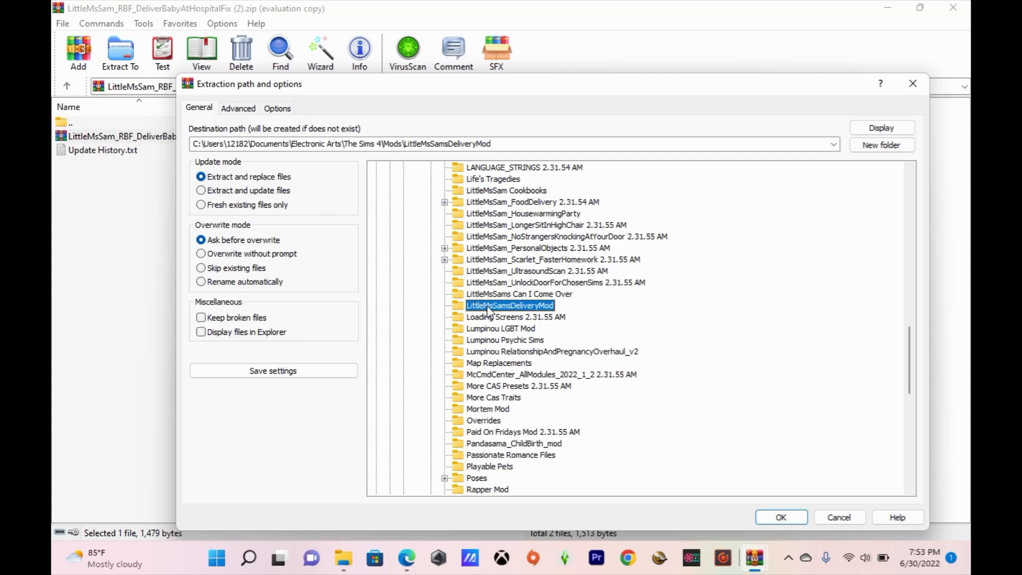
double_click(475, 261)
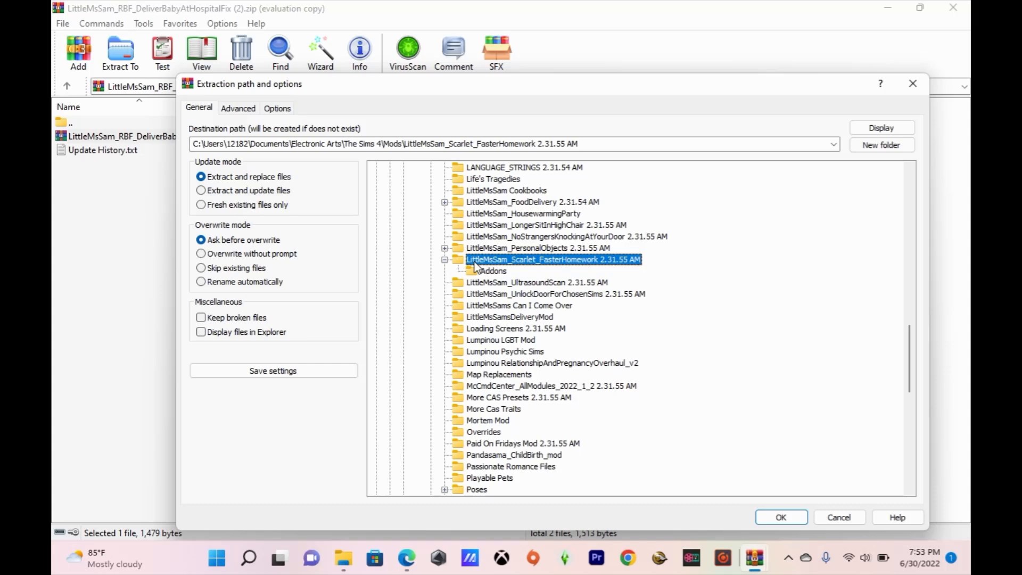
Collapse the LittleMsSam_Scarlet_FasterHomework 2.31.55 AM folder and extract the Deliver Baby at Hospital package into LittleMsSamsDeliveryMod.
left_click(444, 261)
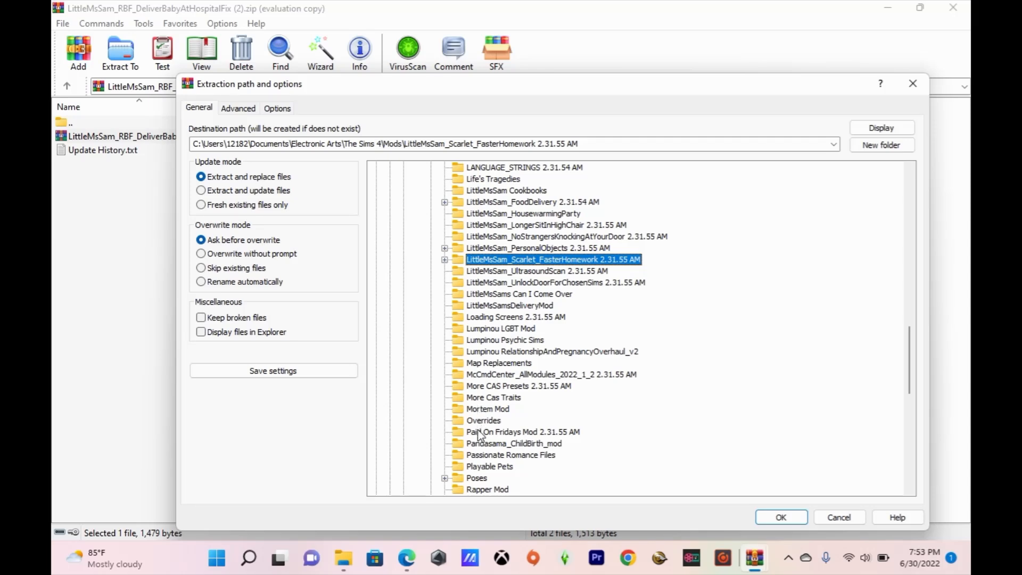
left_click(503, 310)
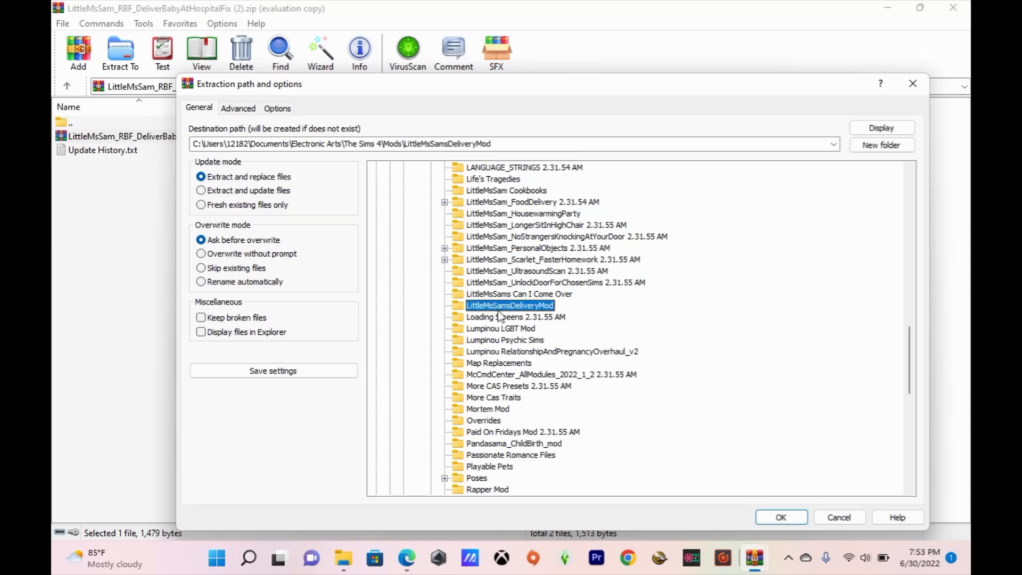
left_click(780, 520)
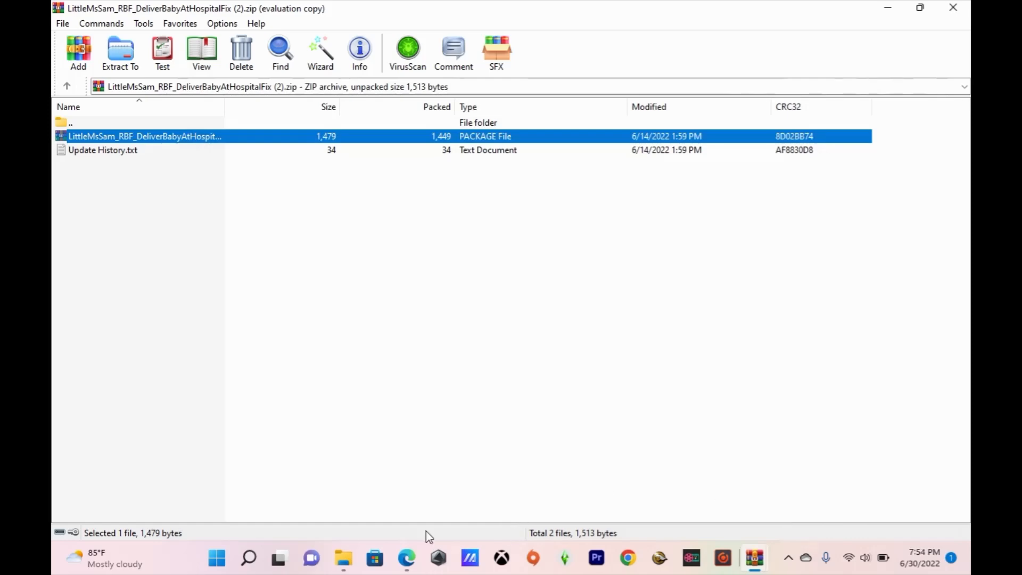
Switch to File Explorer and open LittleMsSamsDeliveryMod within Mods to check for the extracted package.
mouse_move(343, 558)
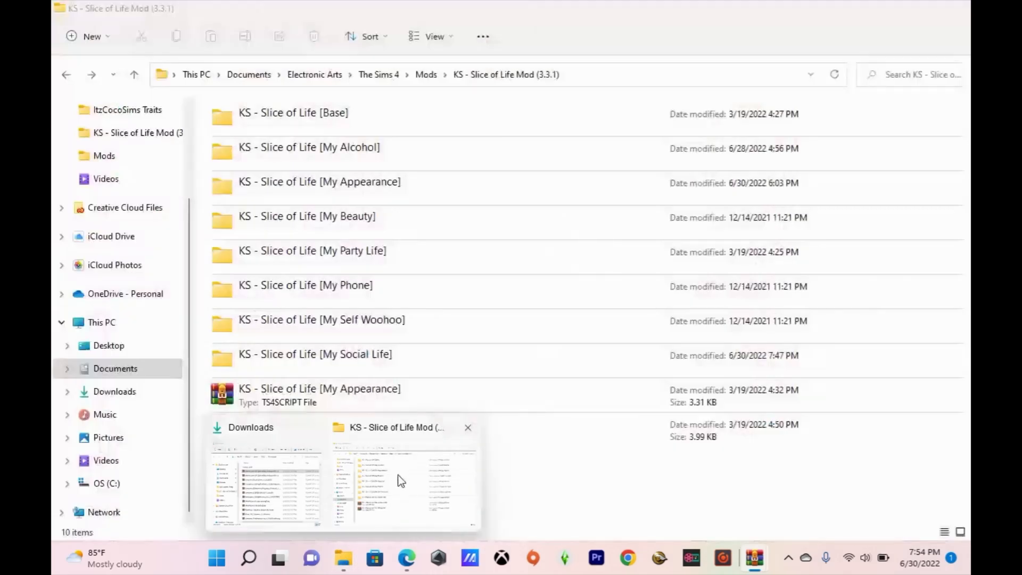
left_click(400, 480)
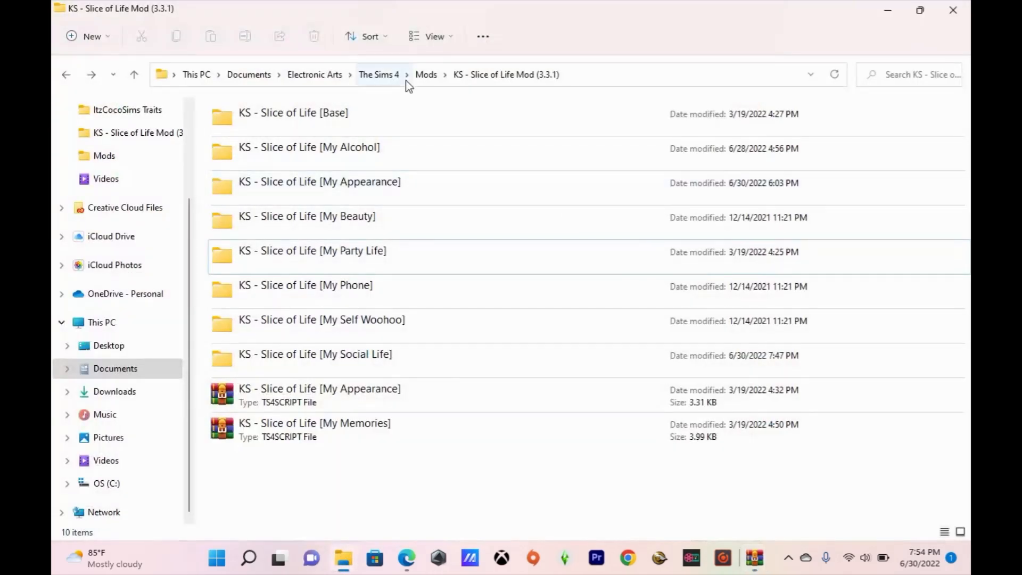
left_click(426, 76)
key("l")
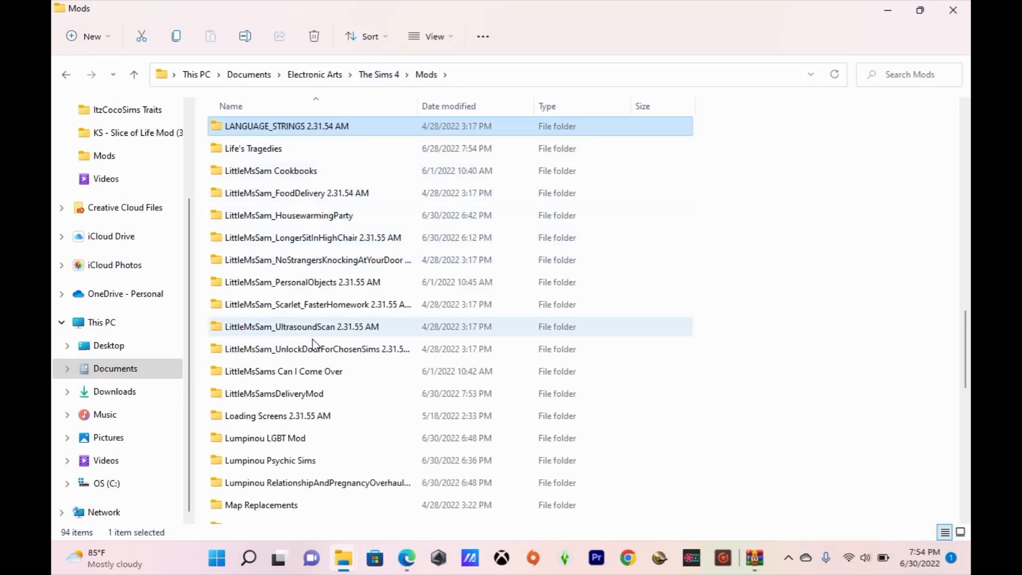
left_click(318, 396)
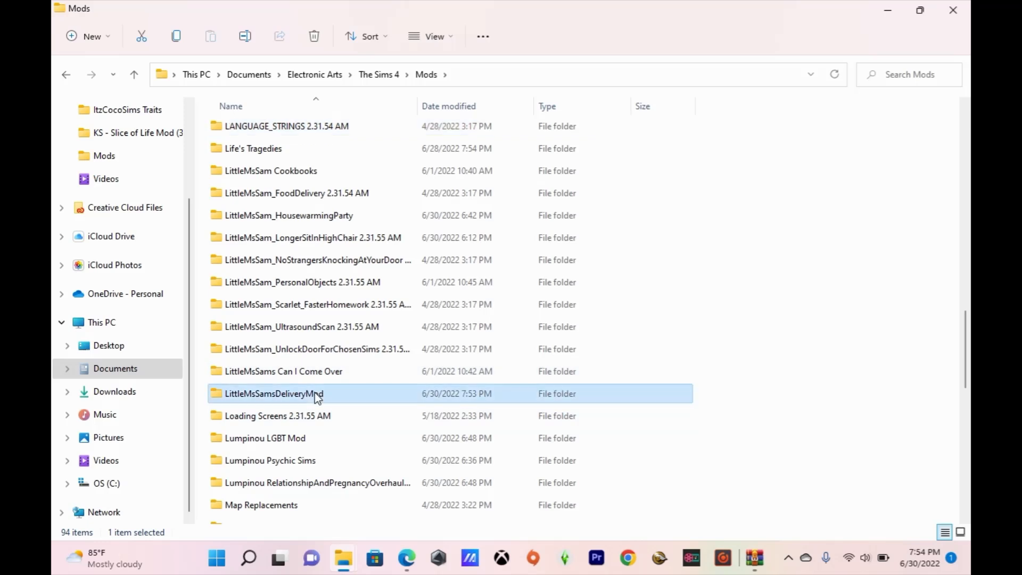
scroll(968, 359, "down", 1)
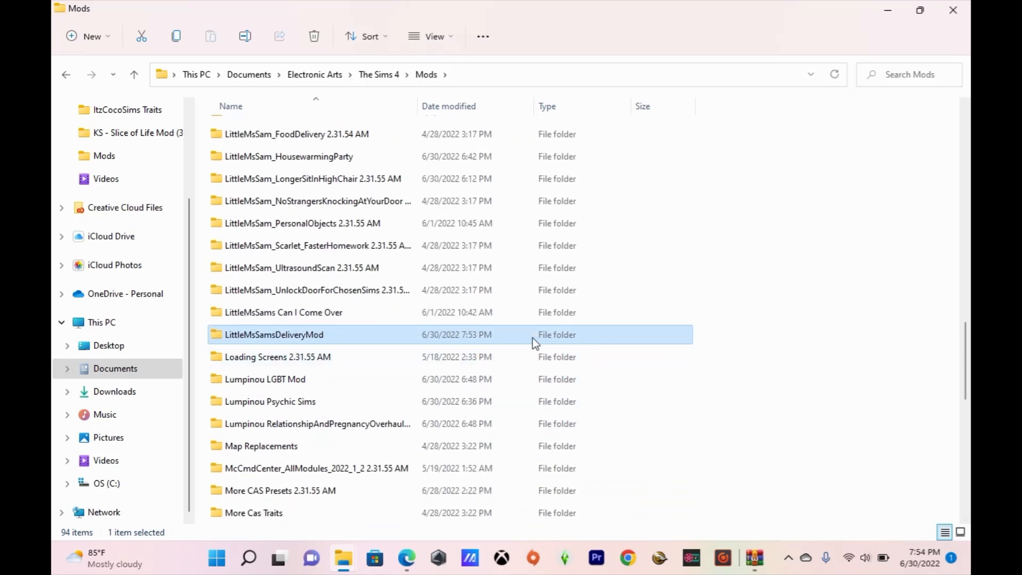
double_click(466, 338)
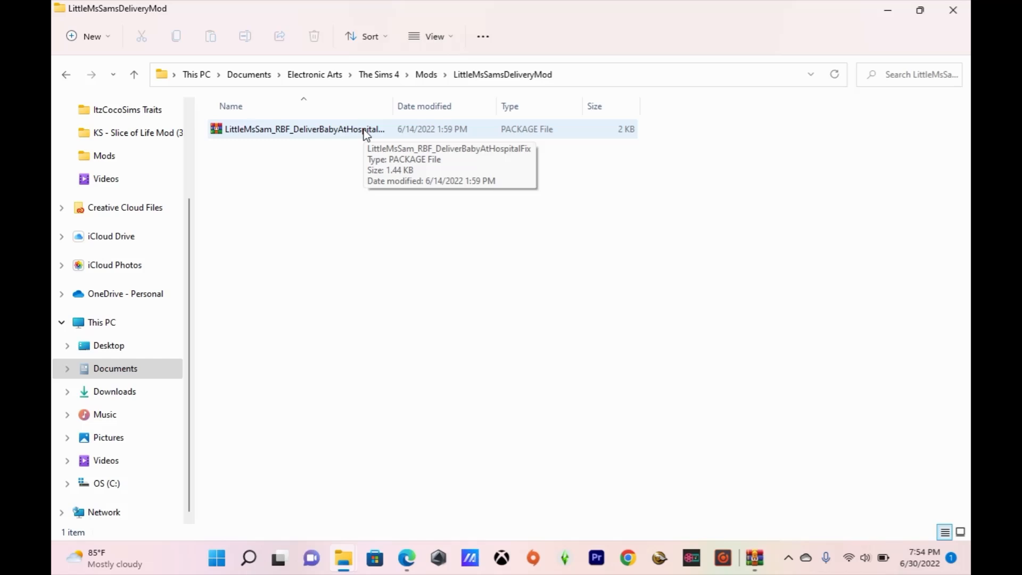
Return to Mods and inspect the contents of KS - Slice of Life Mod (3.3.1) and its Base subfolder.
left_click(418, 75)
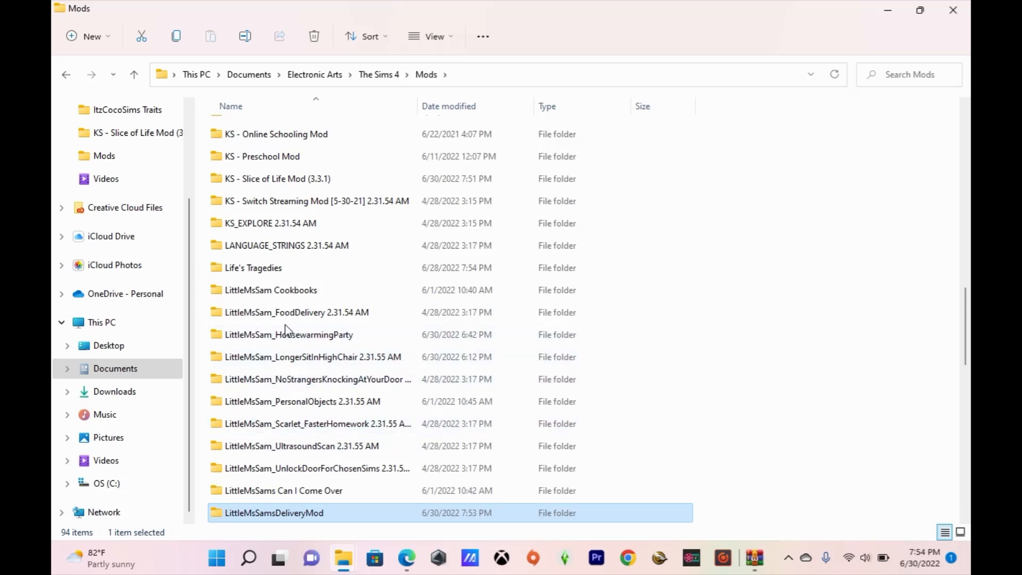
key("k")
double_click(292, 218)
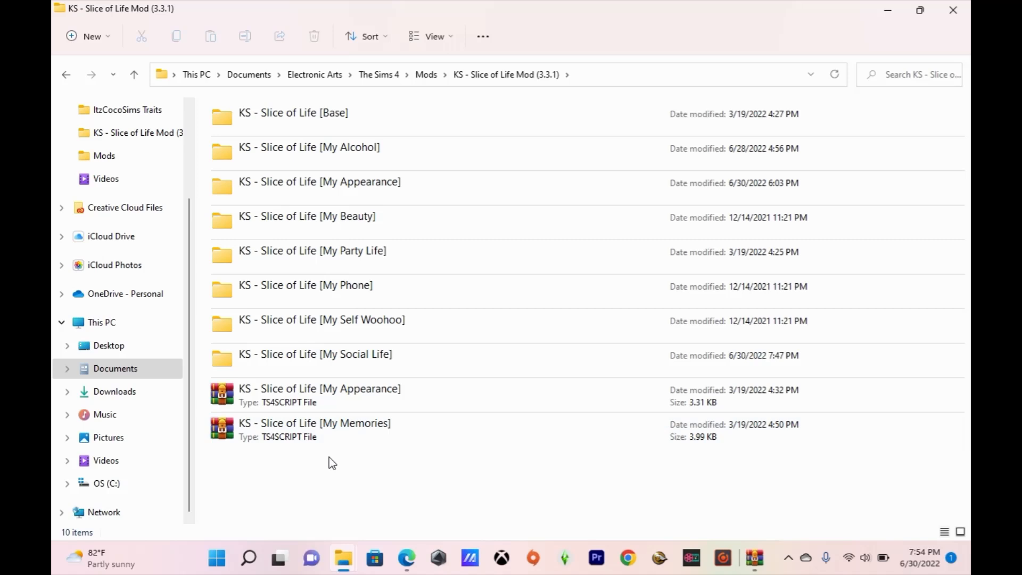
double_click(295, 113)
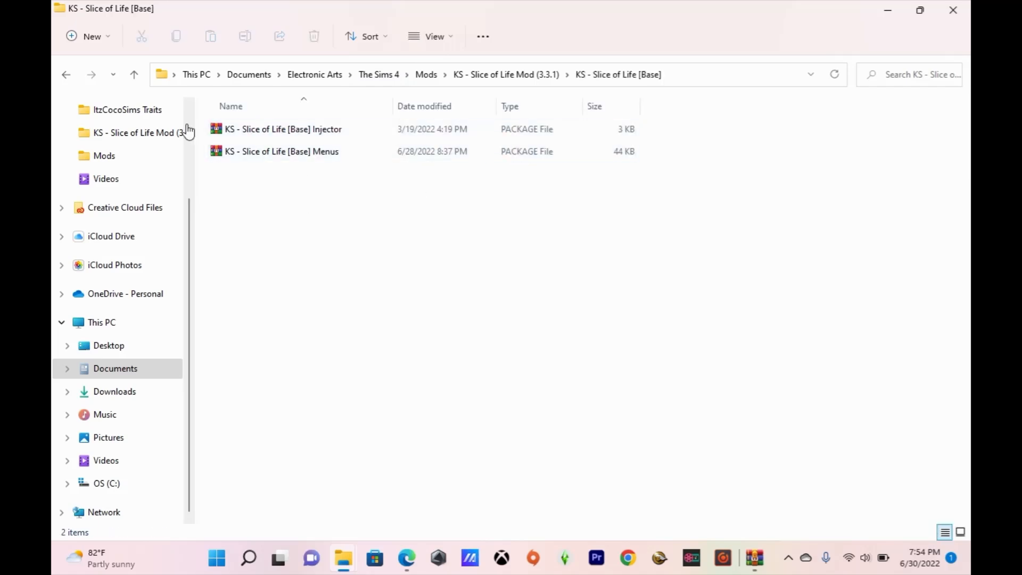
left_click(67, 78)
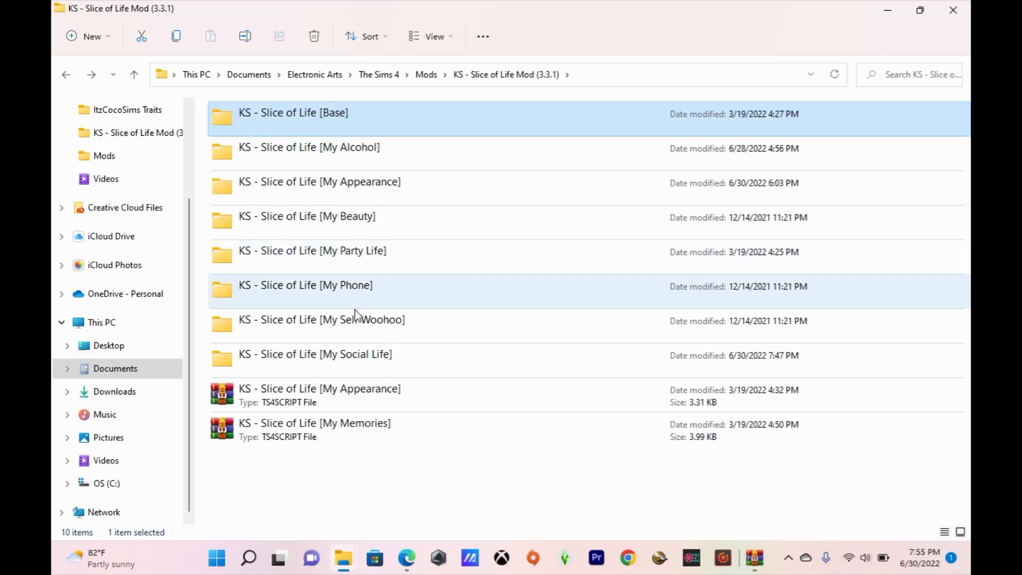
left_click(368, 367)
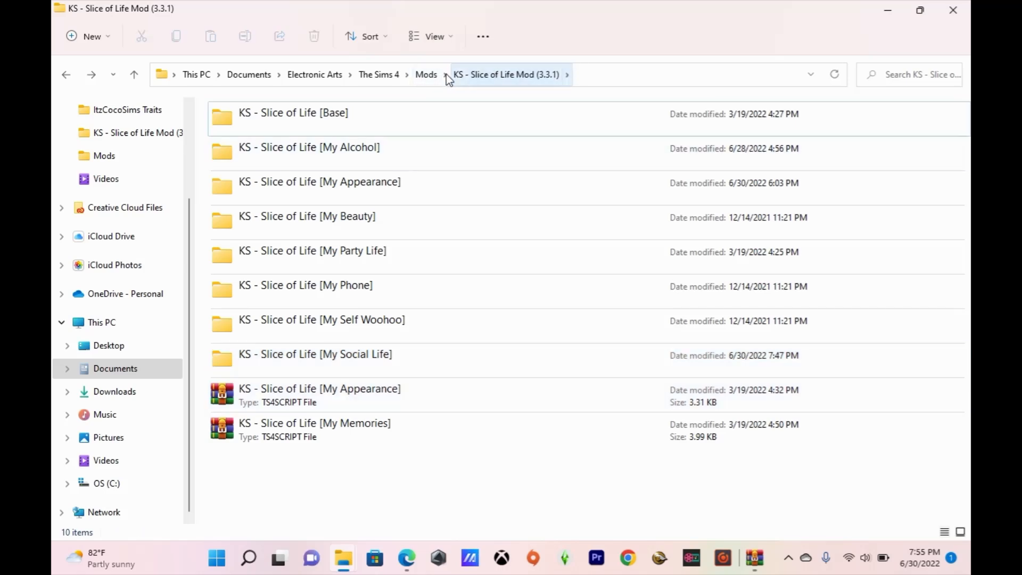
left_click(431, 76)
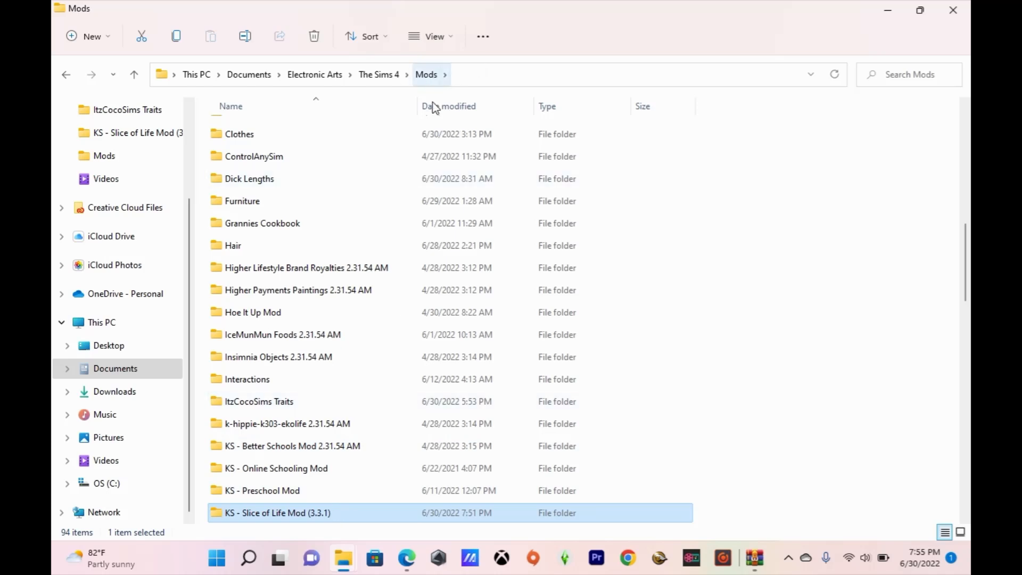
double_click(331, 514)
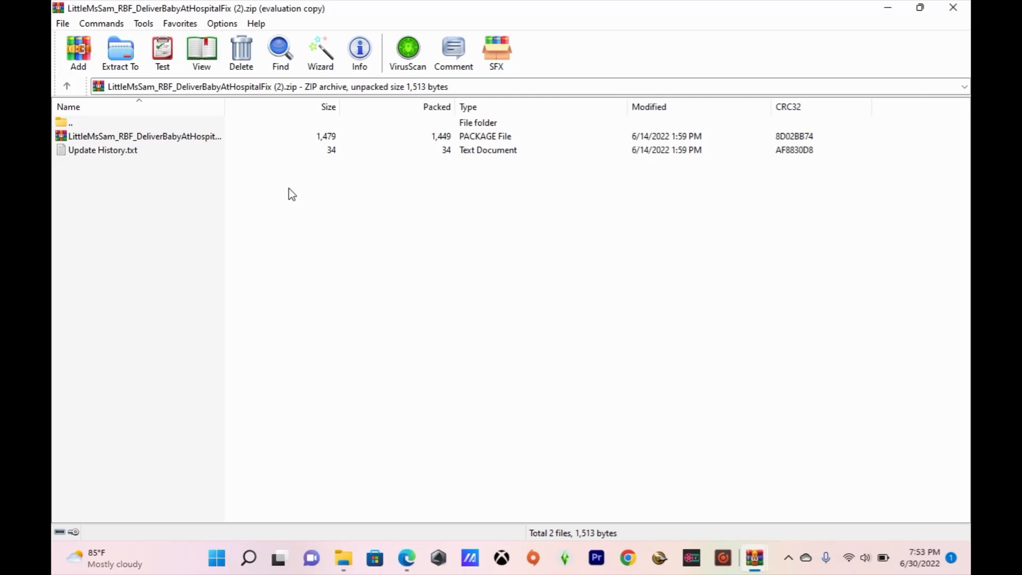
Start extracting the Deliver Baby at Hospital package to a specified folder, going to LANGUAGE_STRINGS 2.31.54 AM in Documents > Electronic Arts > The Sims 4 > Mods.
right_click(236, 138)
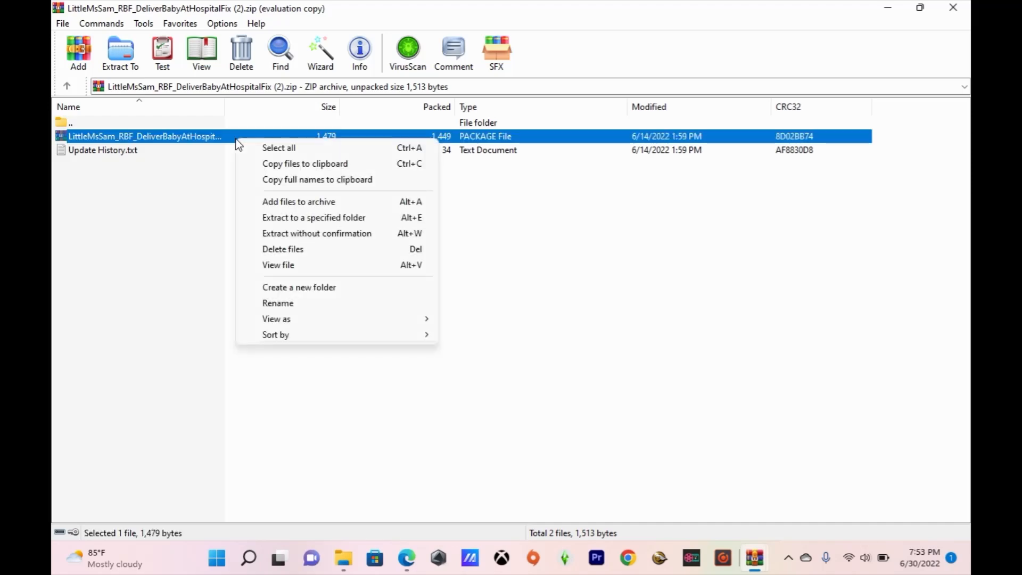
left_click(336, 218)
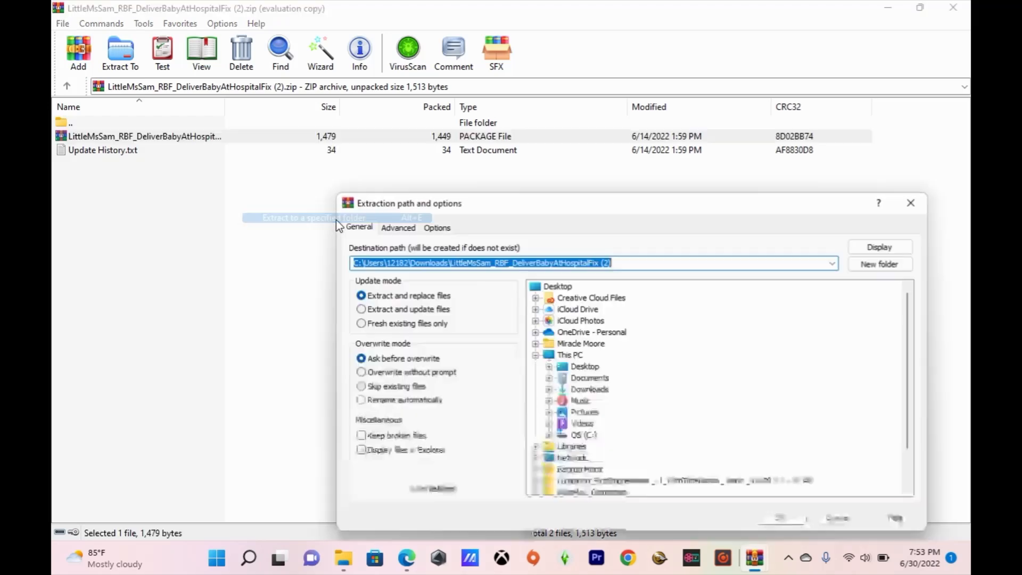
double_click(590, 379)
left_click(613, 402)
double_click(612, 402)
double_click(616, 423)
double_click(618, 412)
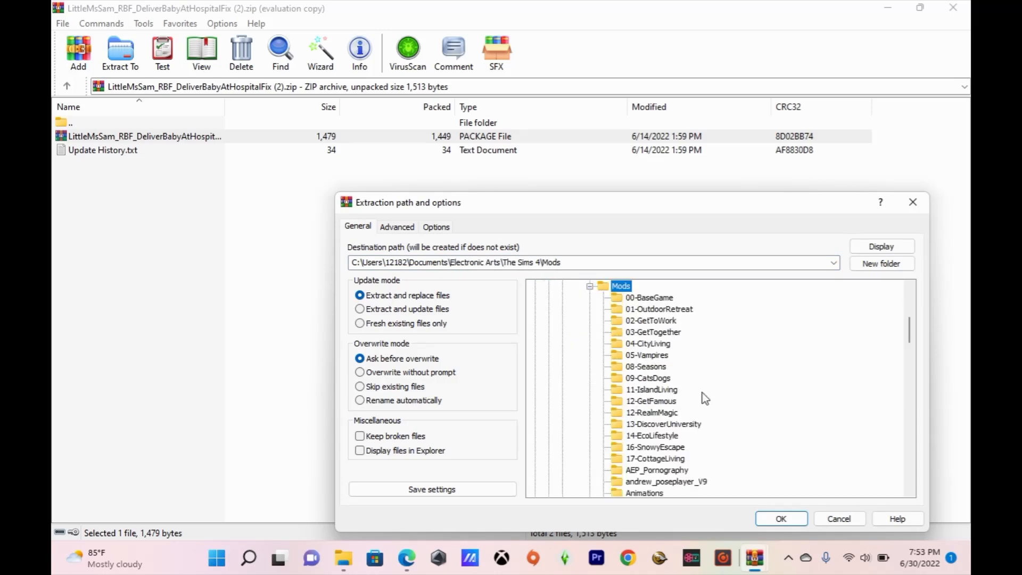
key("l")
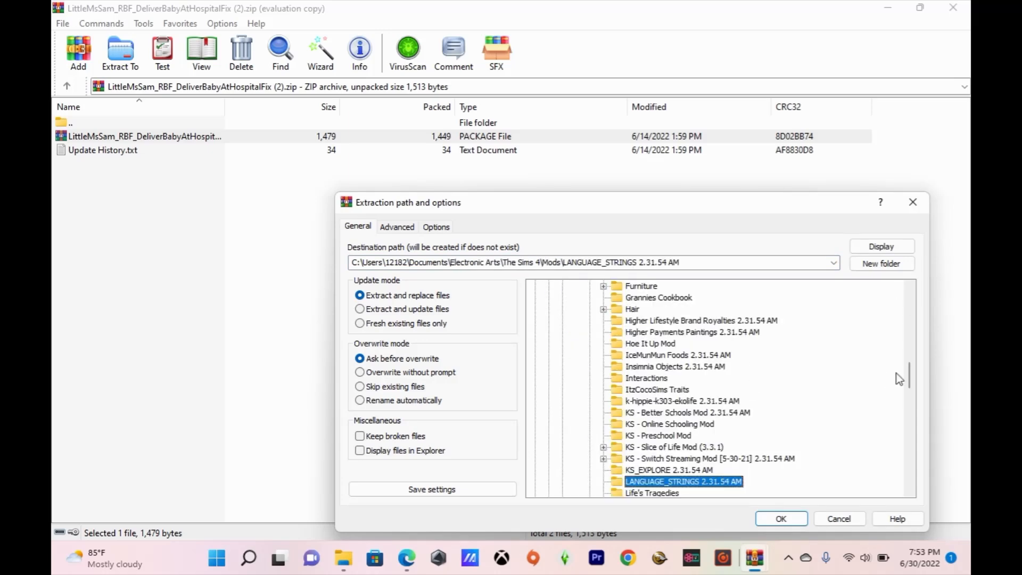
Move and enlarge the extraction dialog and pick LittleMsSamsDeliveryMod as the destination within Mods.
left_click_drag(910, 380, 906, 401)
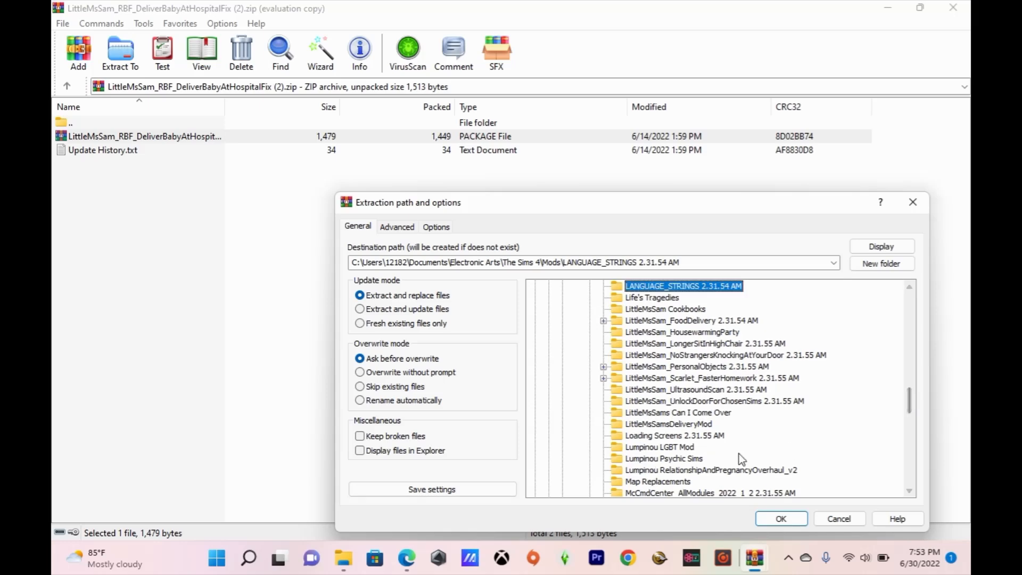
left_click_drag(790, 207, 632, 91)
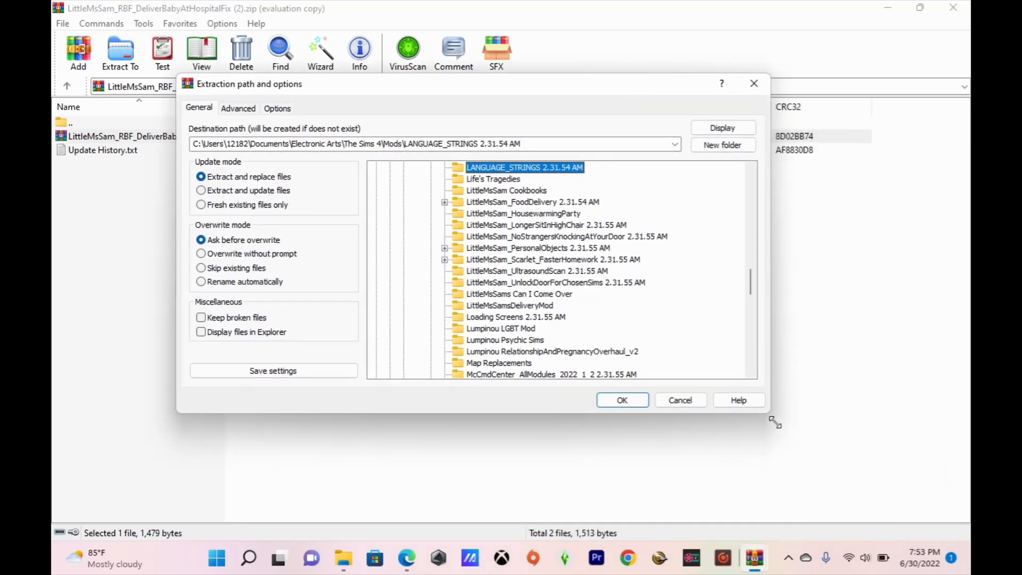
left_click_drag(771, 416, 935, 537)
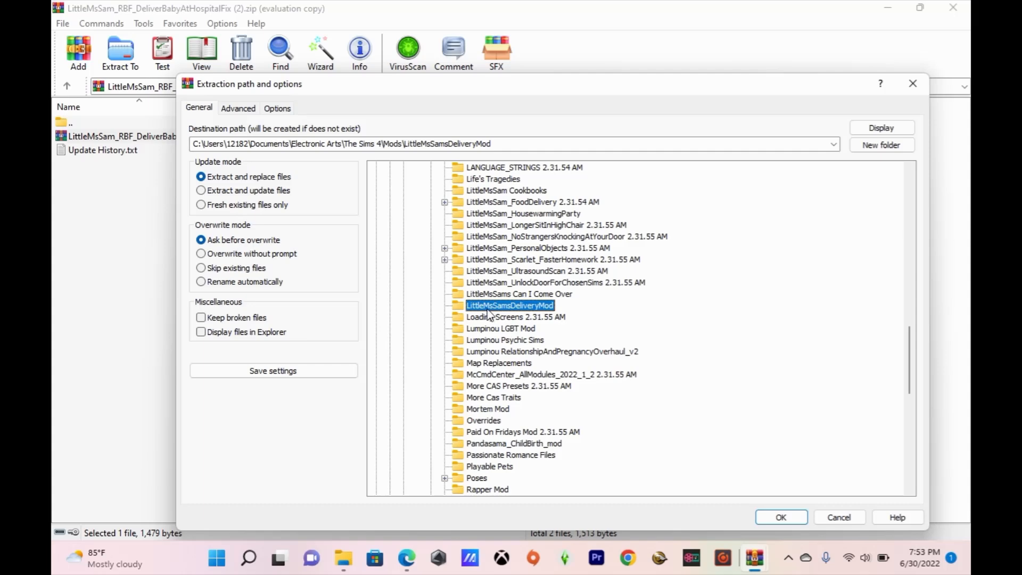
Look at the subfolder of LittleMsSam_Scarlet_FasterHomework 2.31.55 AM, and extract the package into LittleMsSamsDeliveryMod.
double_click(475, 260)
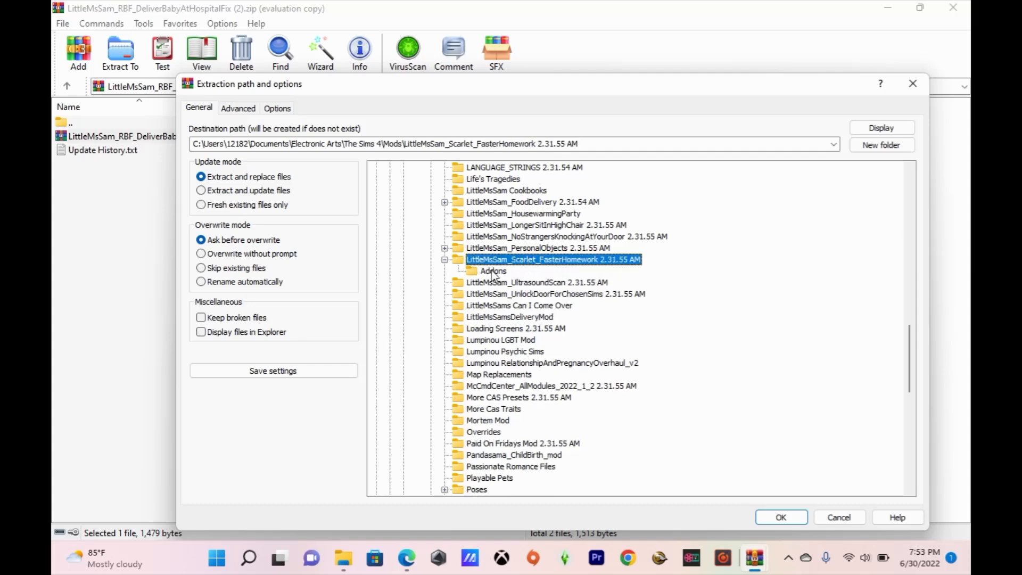
left_click(444, 259)
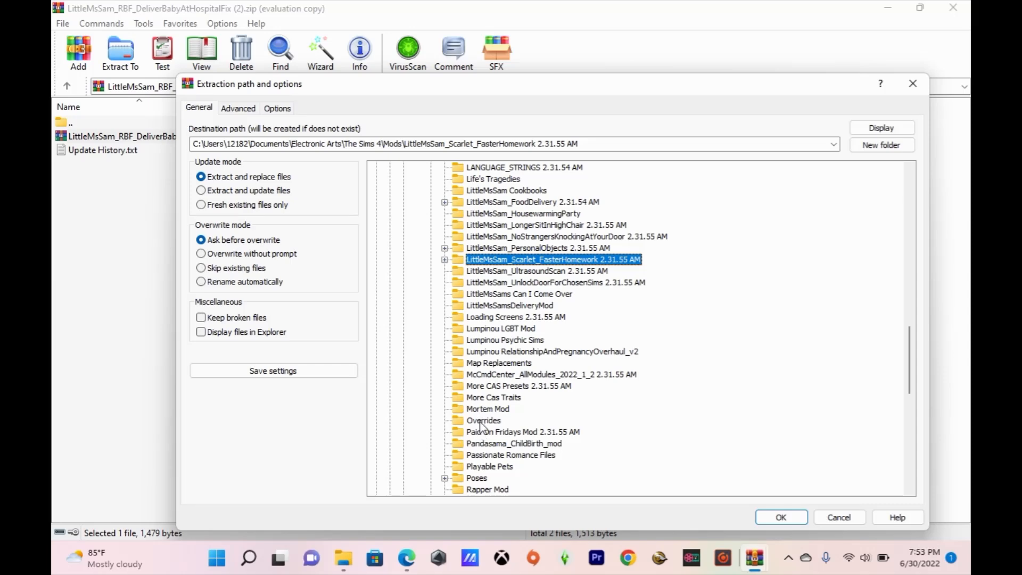
left_click(503, 309)
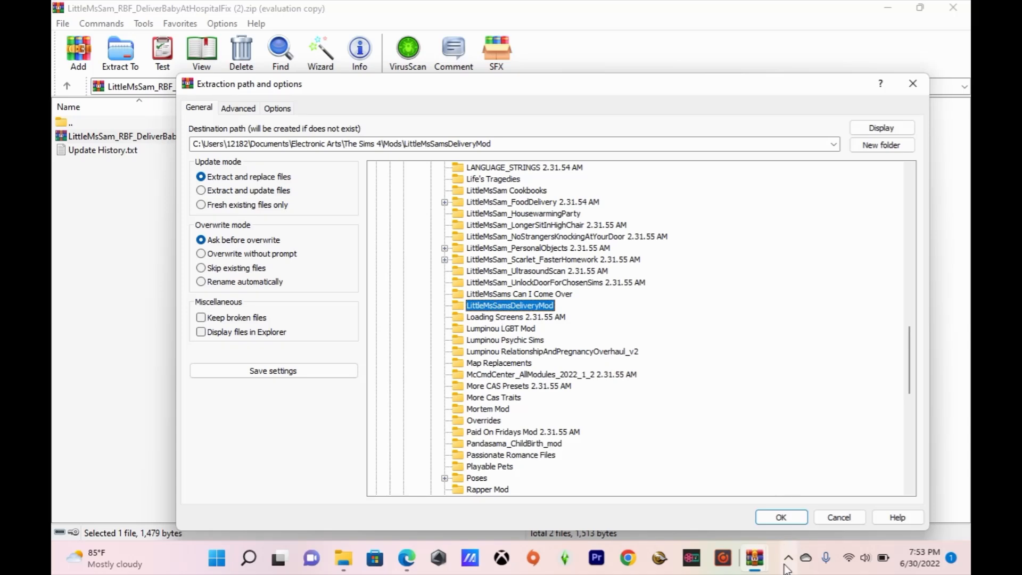
left_click(781, 518)
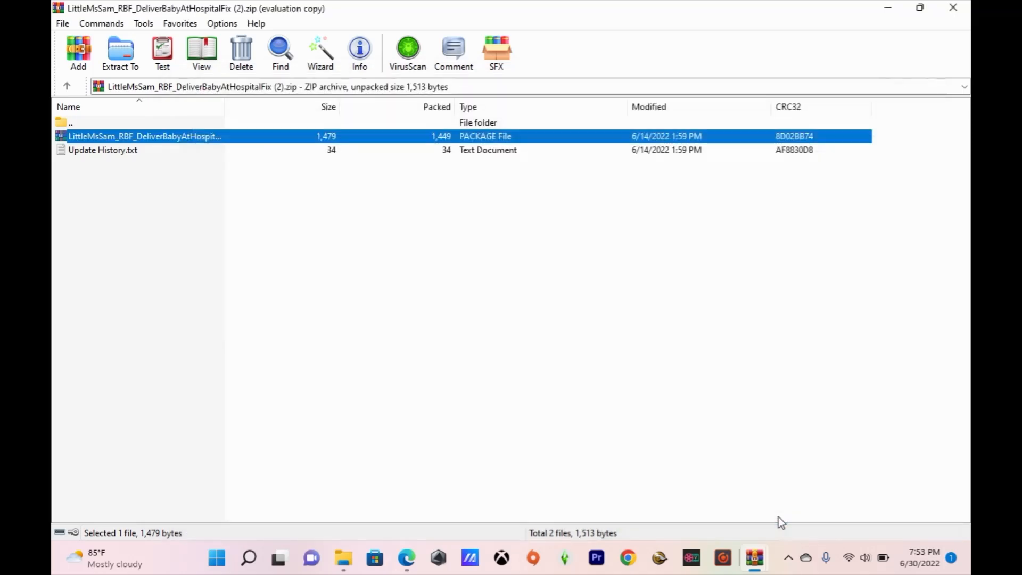
Switch to File Explorer and open the LittleMsSamsDeliveryMod folder in Mods to verify the extracted package.
mouse_move(343, 559)
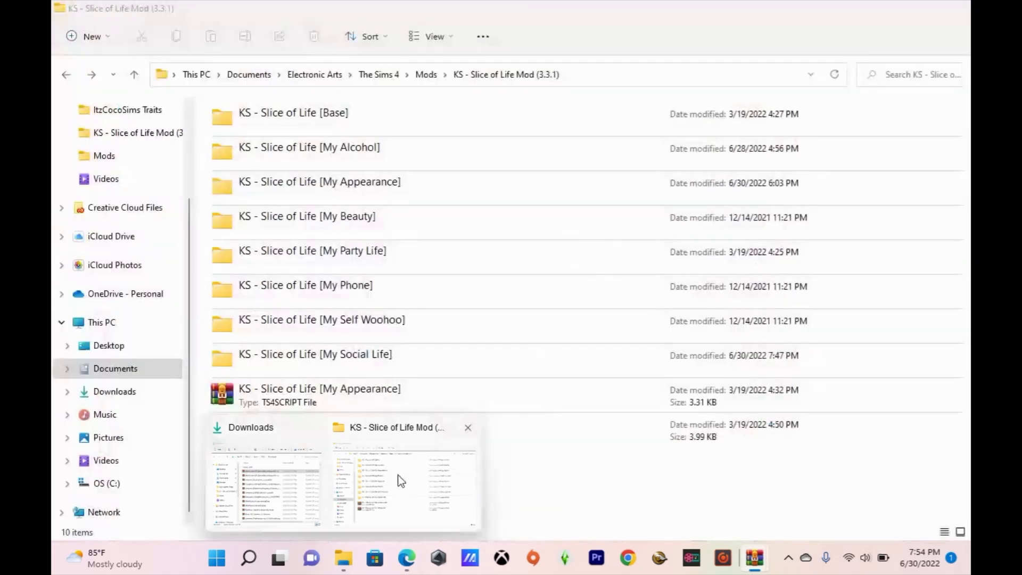
left_click(401, 481)
left_click(426, 77)
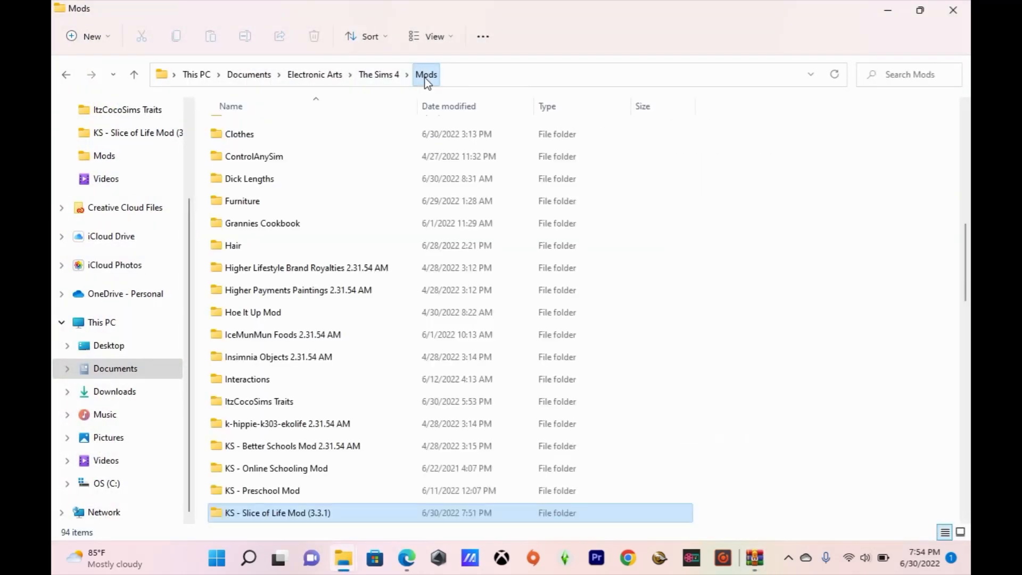
key("l")
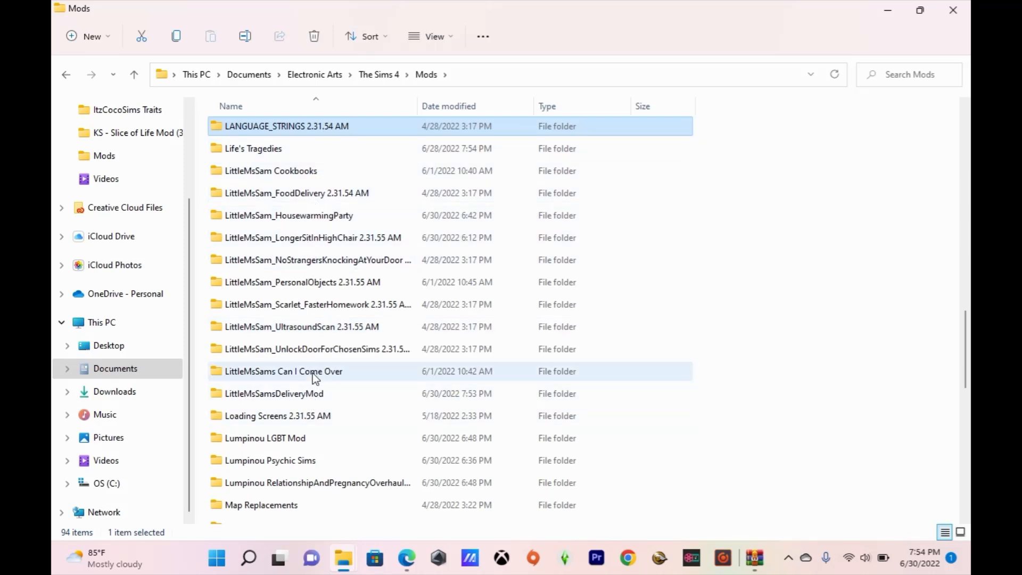
left_click(318, 397)
scroll(967, 360, "down", 1)
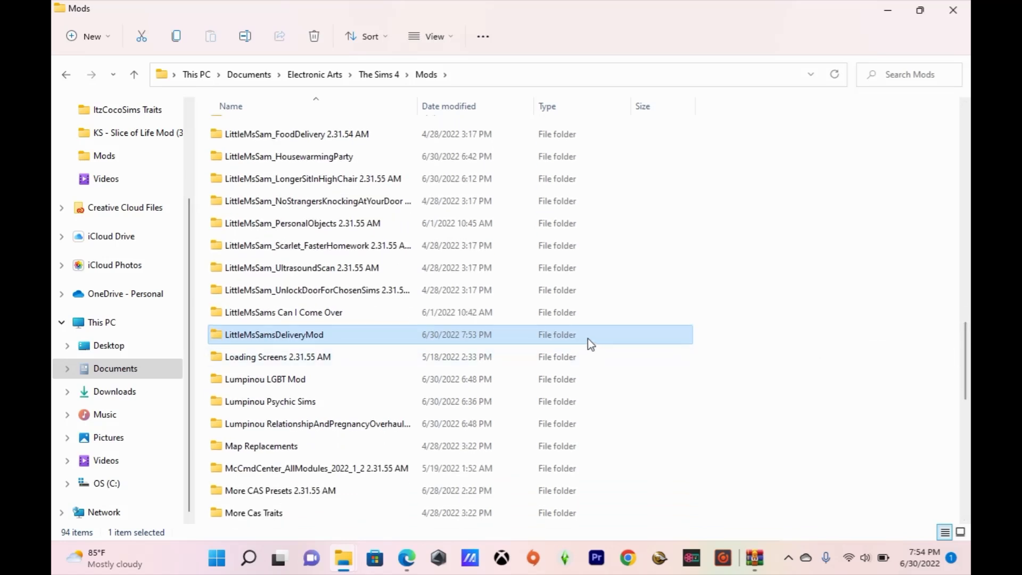
double_click(465, 338)
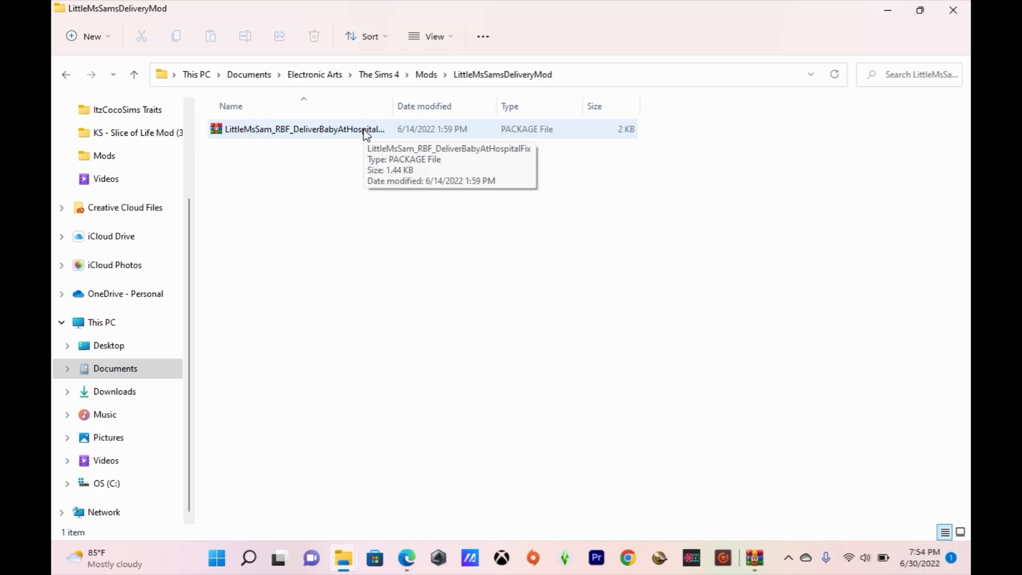
Go back to Mods and open KS - Slice of Life Mod (3.3.1) to examine its subfolders and script files.
left_click(419, 75)
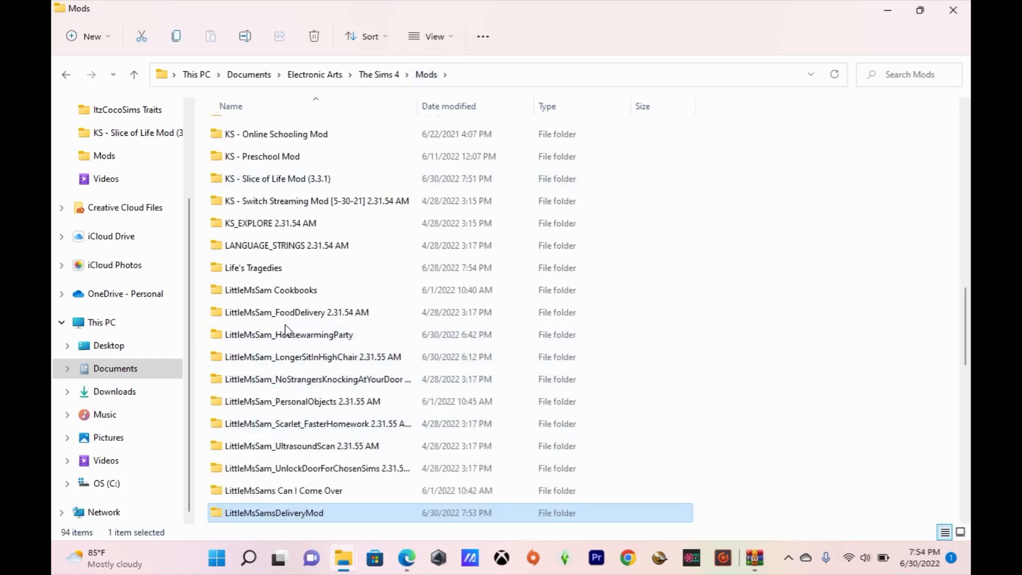
scroll(288, 330, "up", 1)
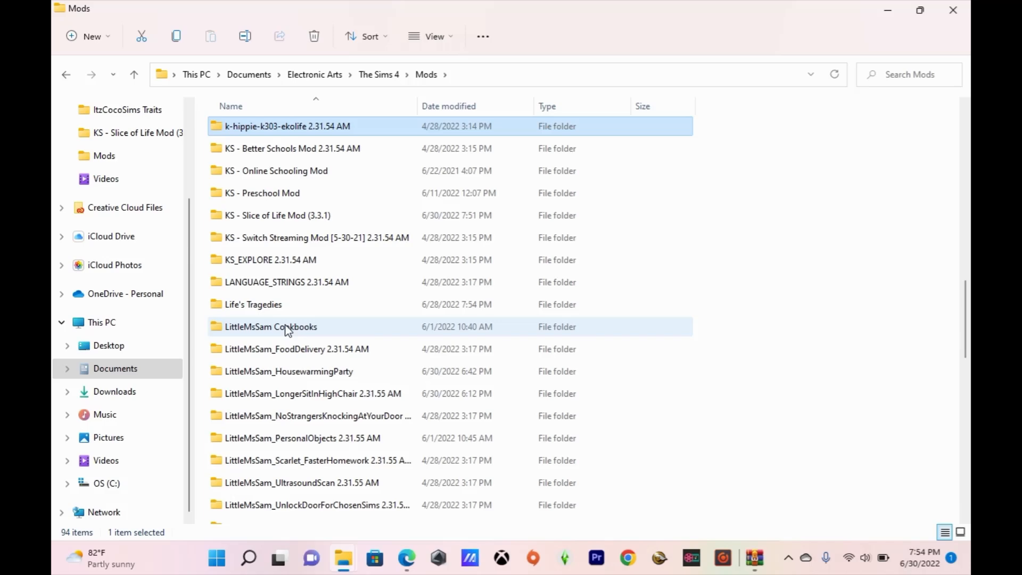
double_click(290, 218)
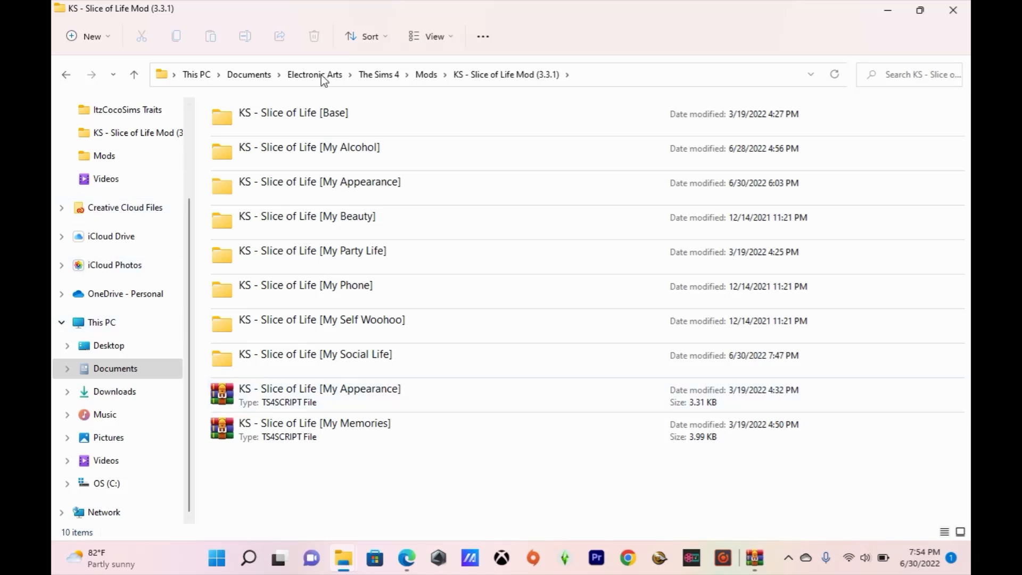
Examine the packages inside the KS - Slice of Life [Base] subfolder, and return to the Mods folder.
double_click(295, 113)
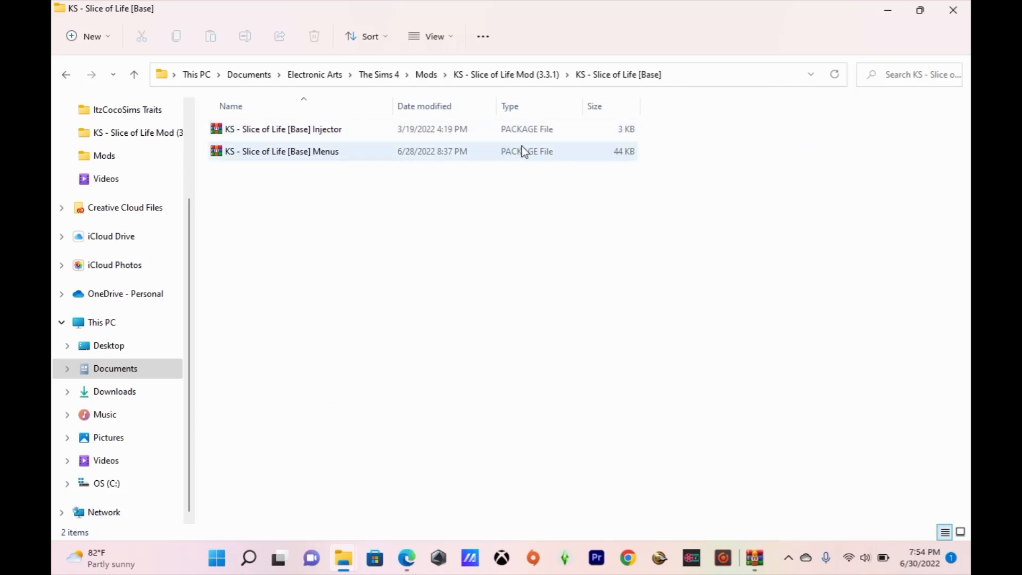
left_click(65, 76)
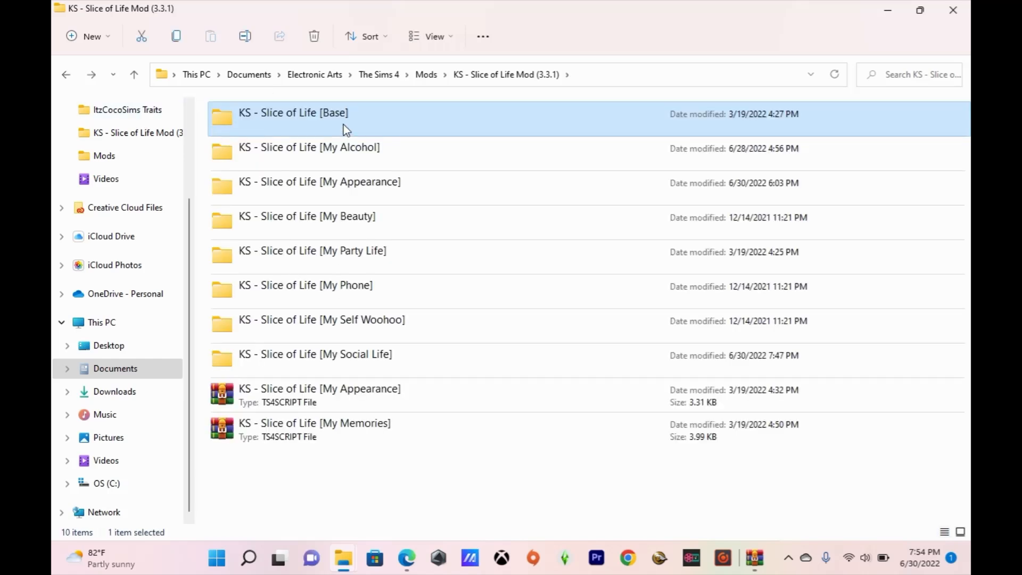
left_click(371, 368)
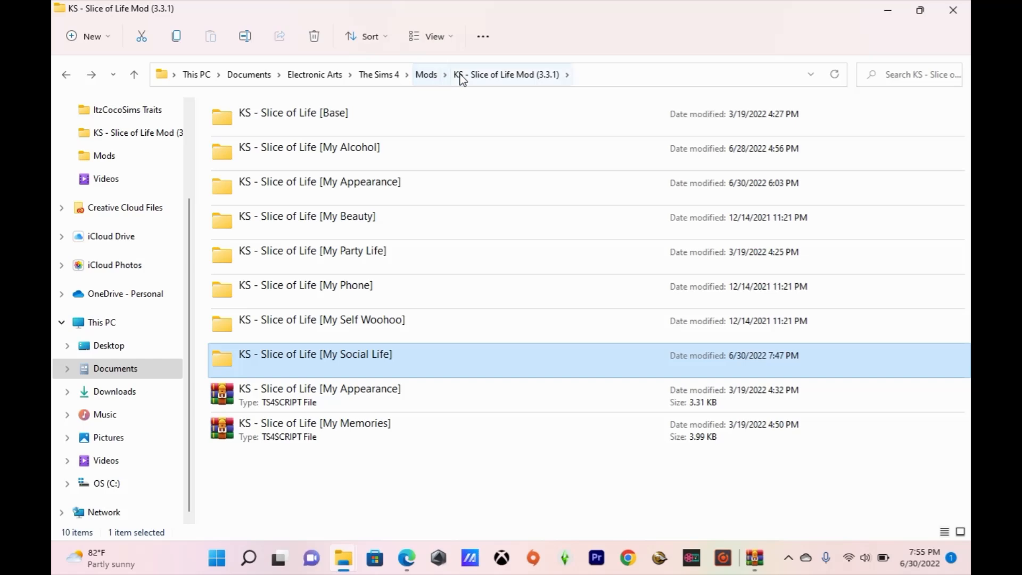
left_click(431, 75)
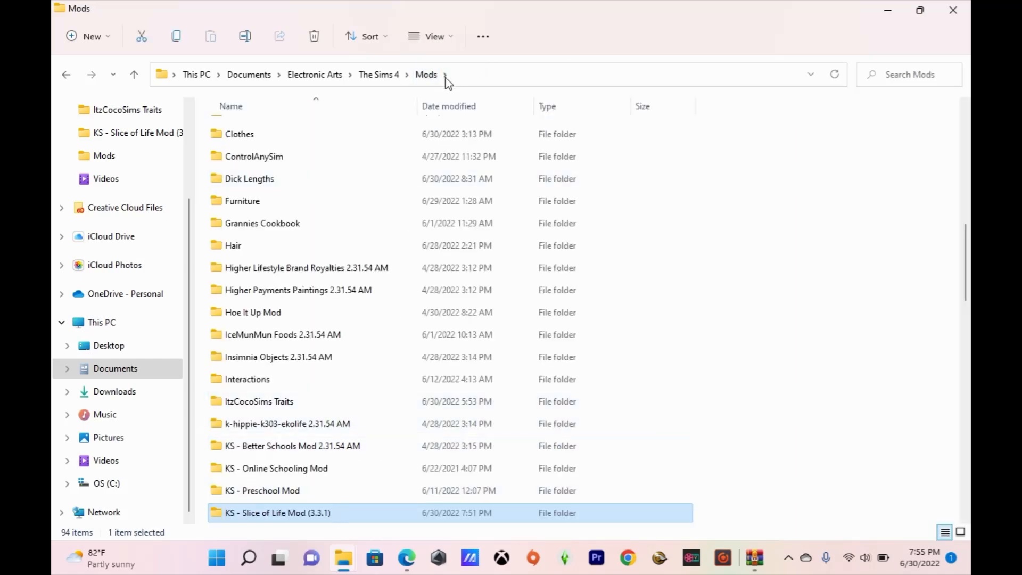
double_click(327, 516)
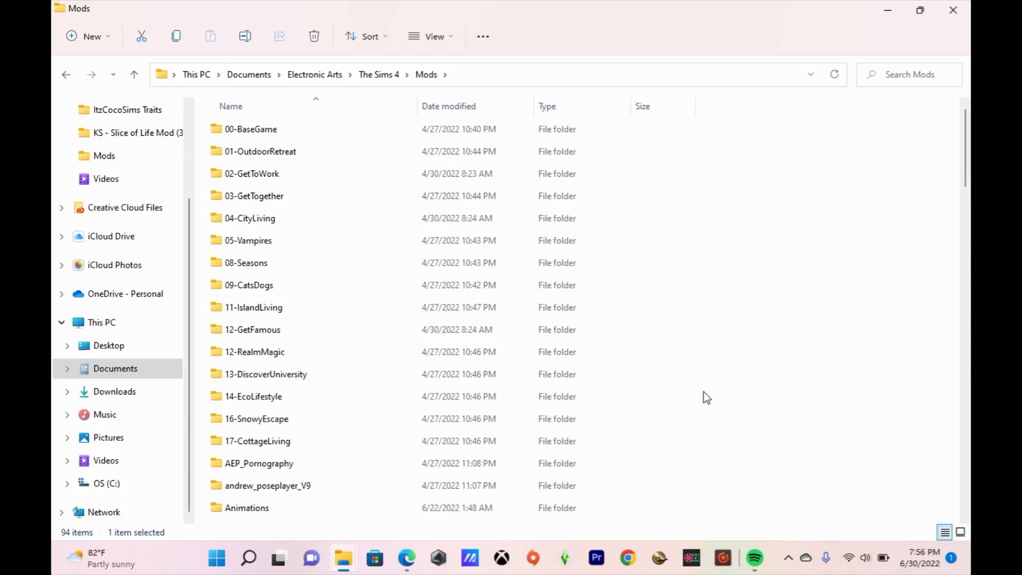
Switch to Microsoft Edge and go back from the Random Bug Fixes page to The Sims Forums page.
mouse_move(345, 559)
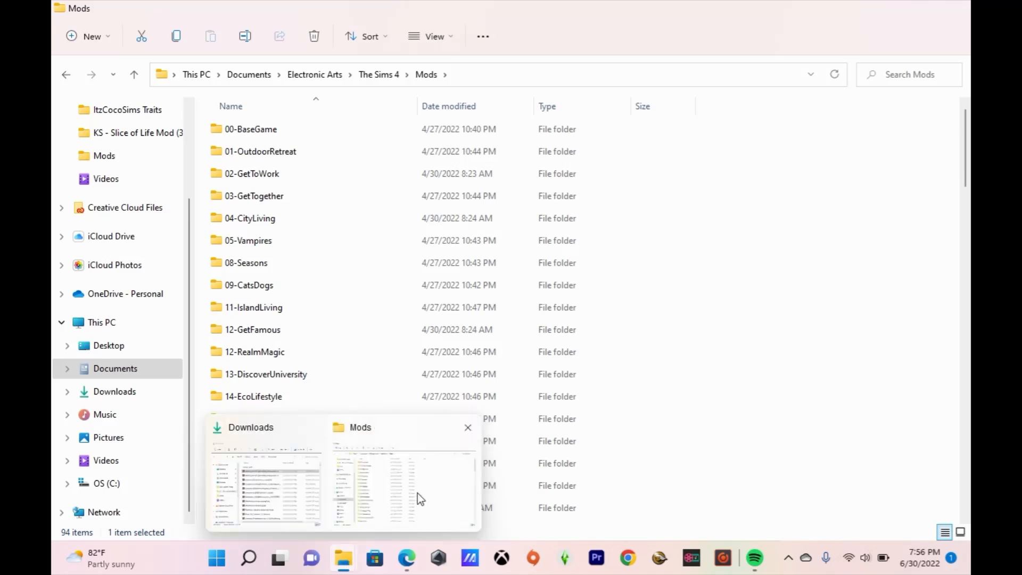
left_click(409, 567)
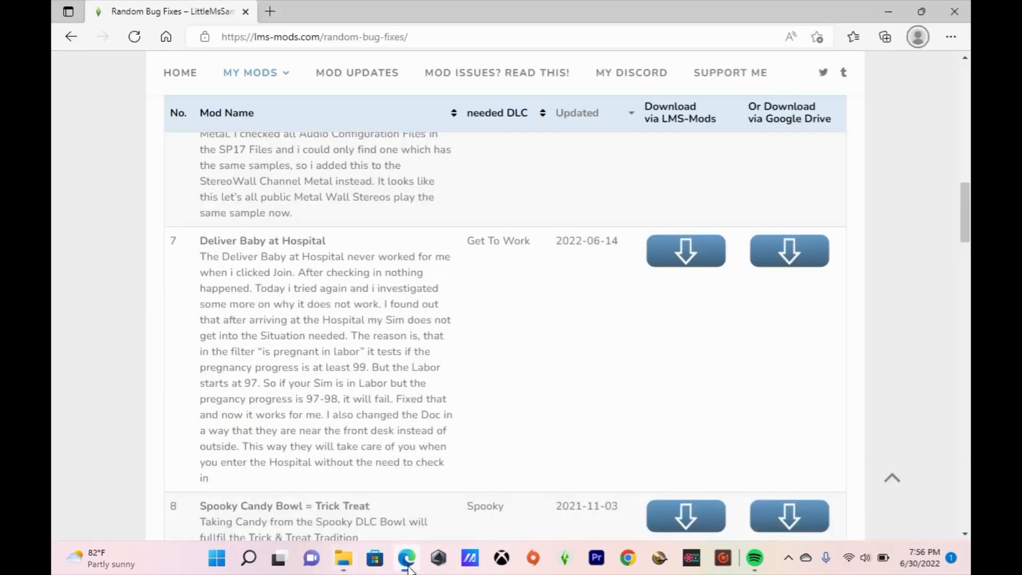
left_click(72, 37)
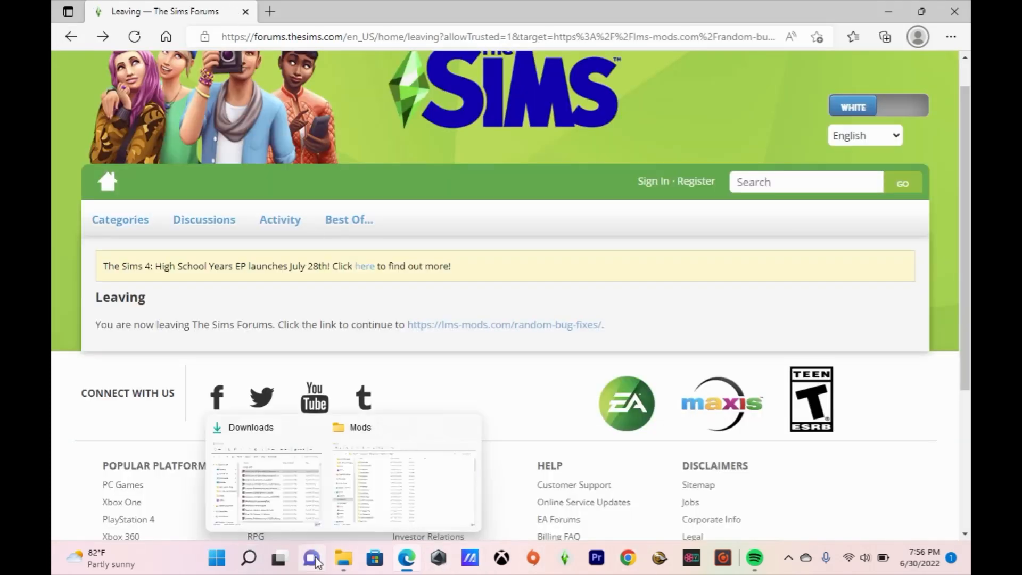
Switch to the Downloads folder, open the LittleMsSam_RBF_DeliverBabyAtHospitalFix (2) archive to view its contents, and close it.
left_click(284, 494)
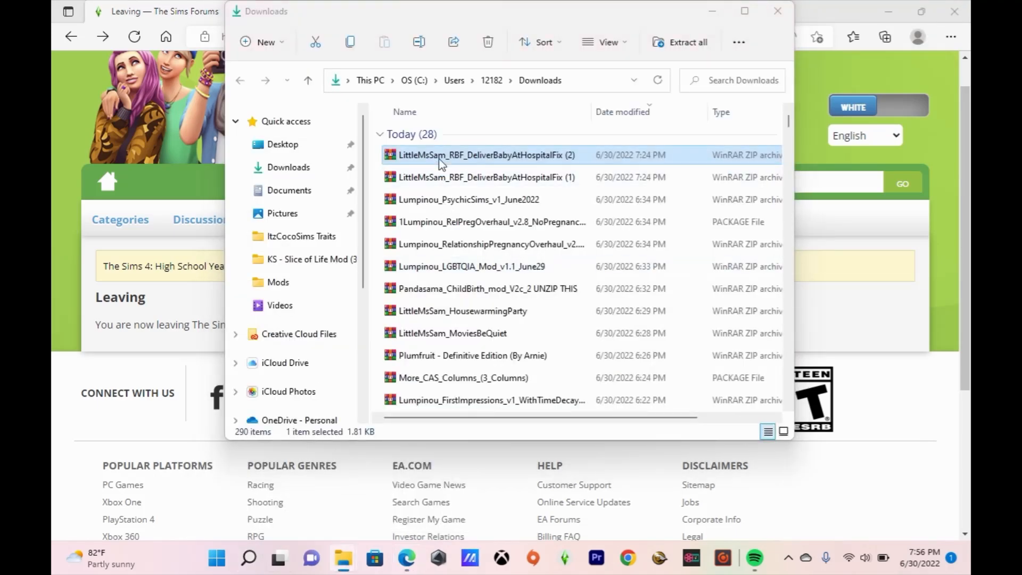
double_click(434, 159)
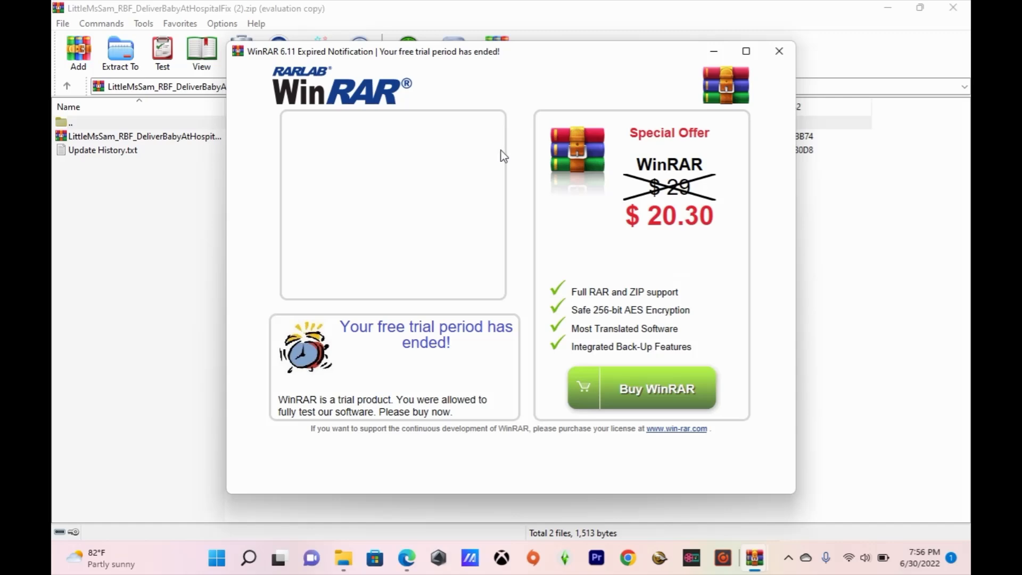
left_click(779, 51)
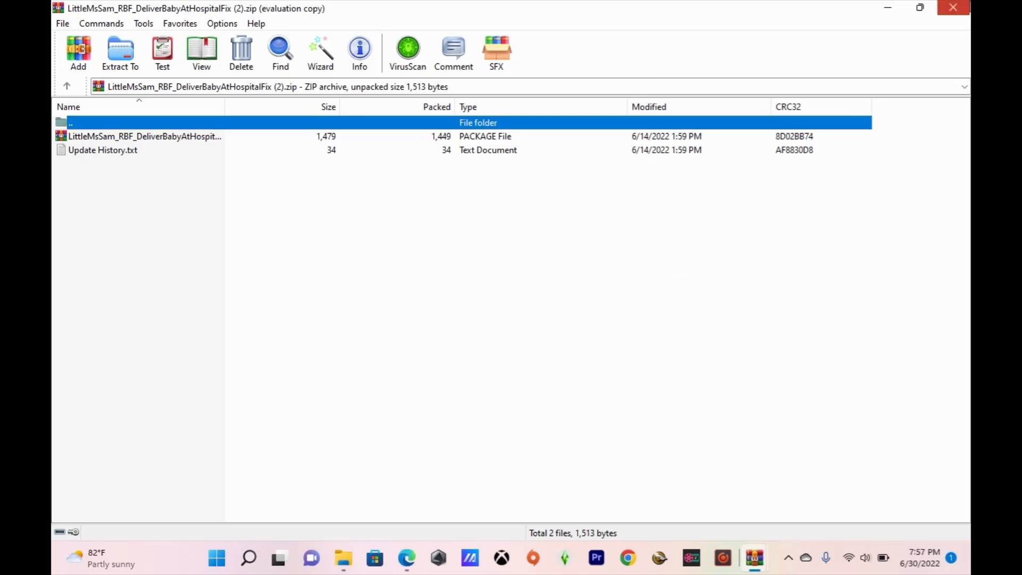
left_click(953, 8)
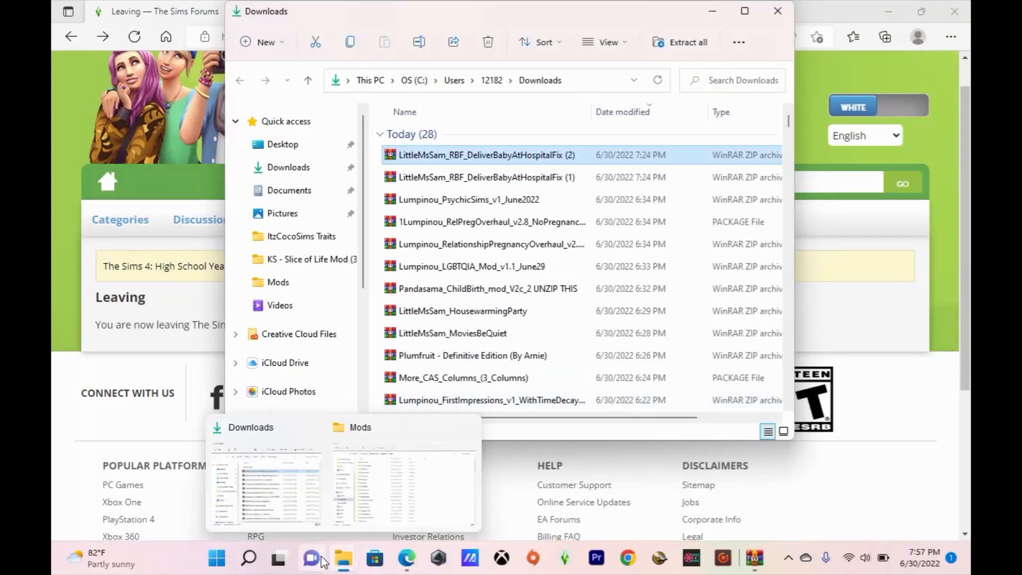
Minimize the Downloads window and bring the Mods folder window to the front.
left_click(710, 20)
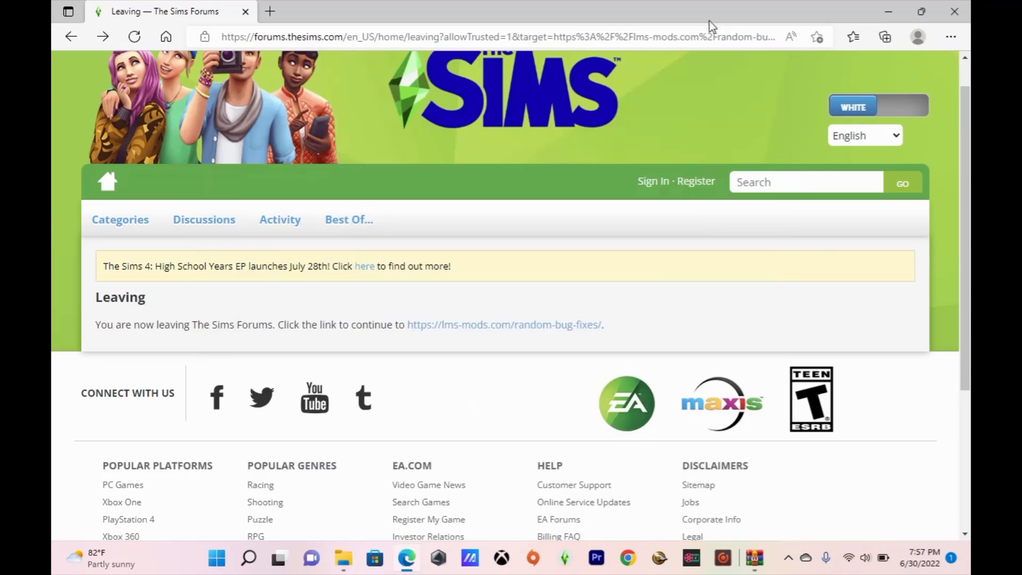
mouse_move(344, 558)
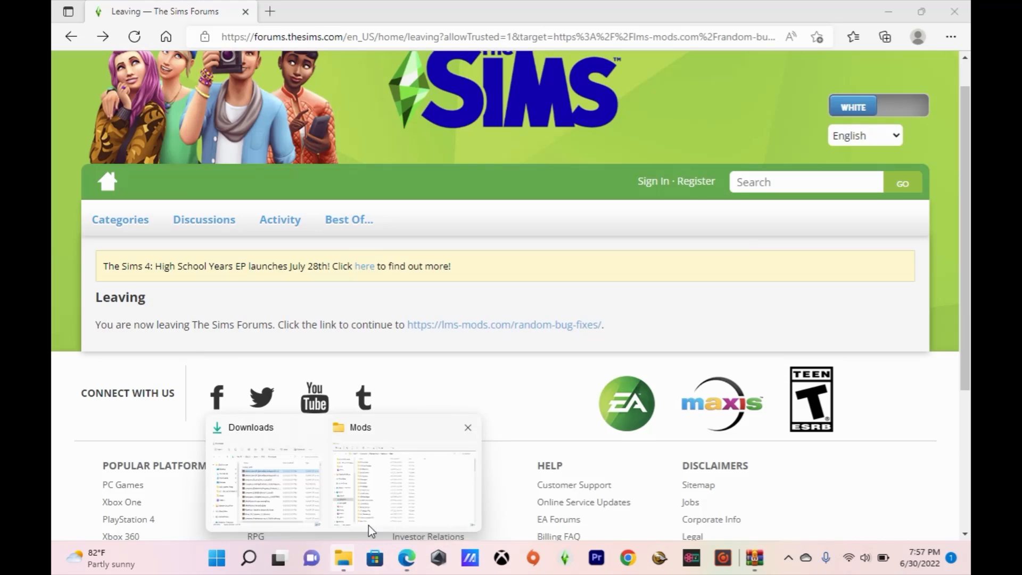
left_click(391, 500)
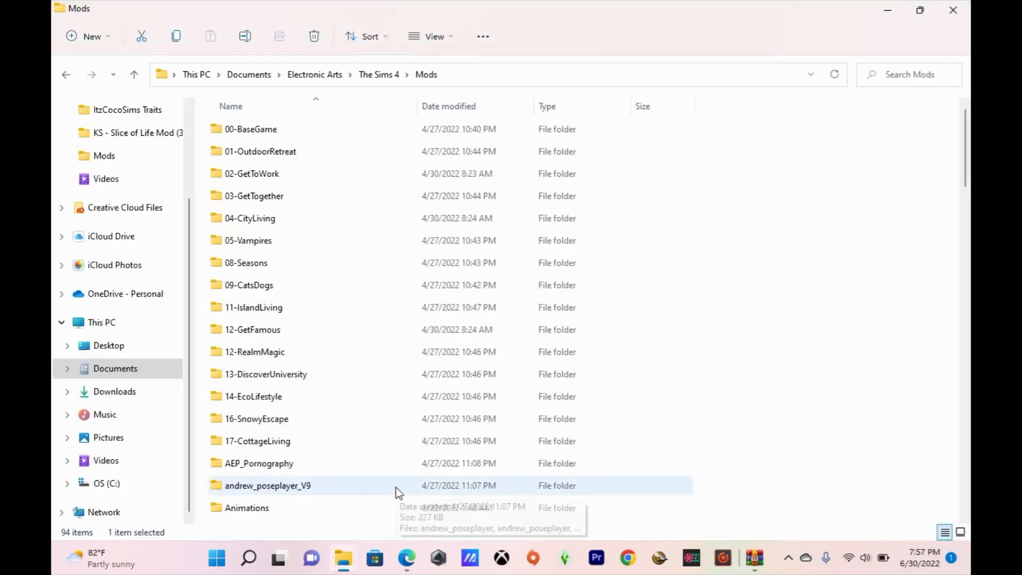